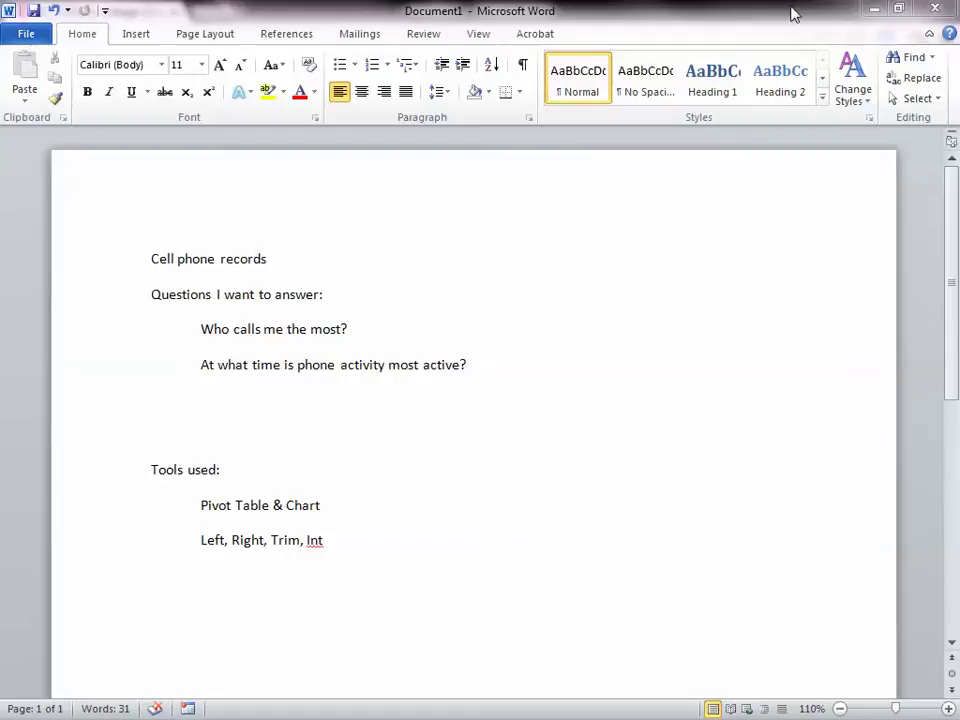
Step: Minimize the Word notes and scroll through the T-Mobile call records table in Chrome
click(870, 10)
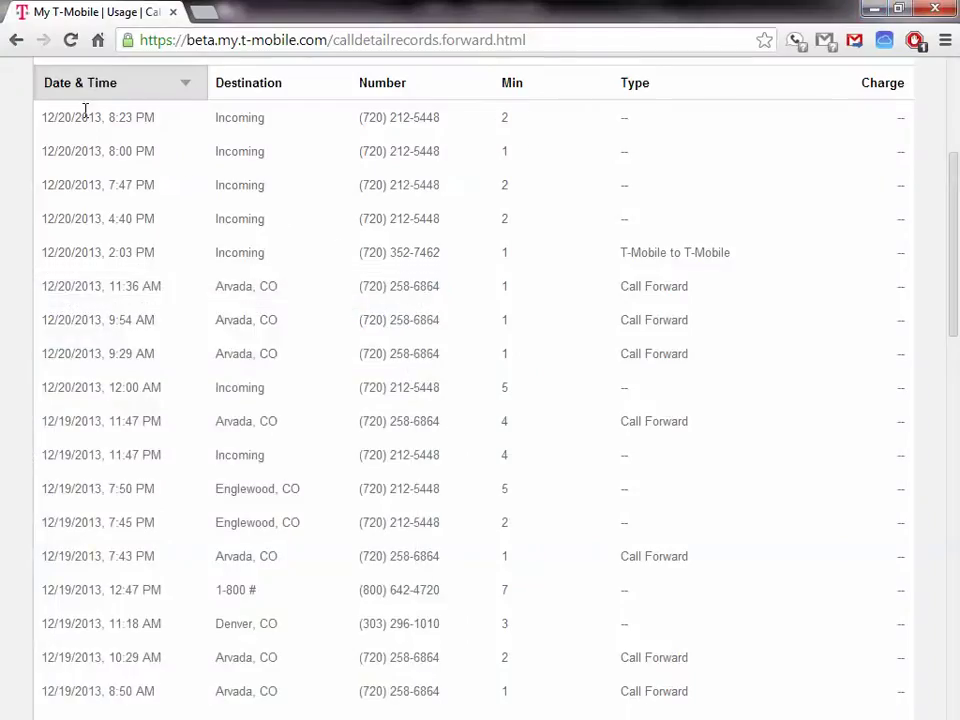
drag(94, 148, 440, 288)
scroll(444, 499, down, 2)
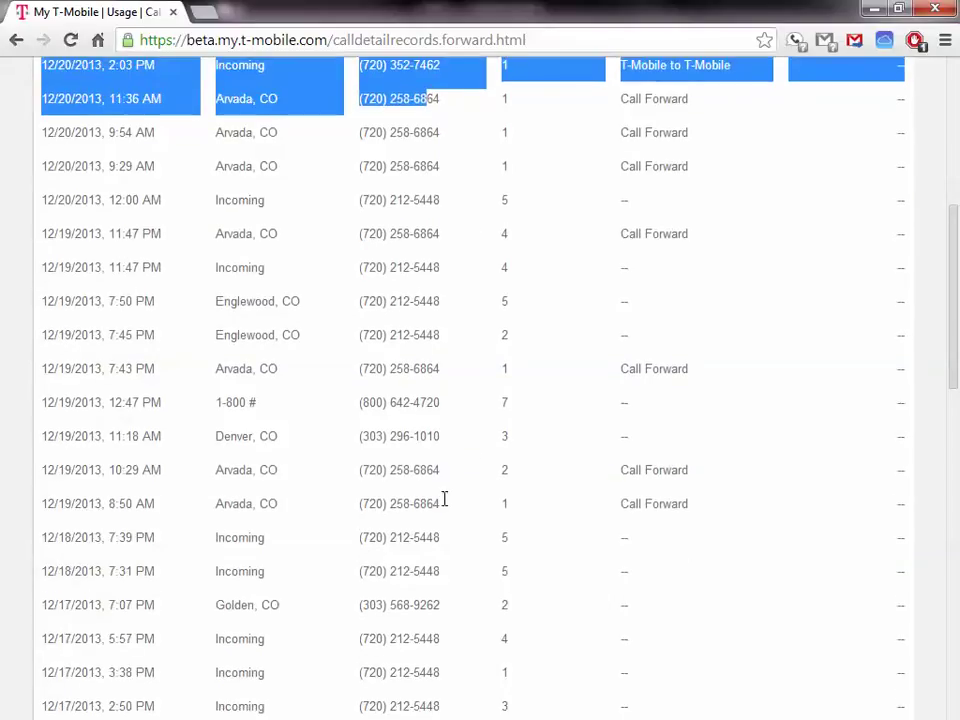
click(247, 242)
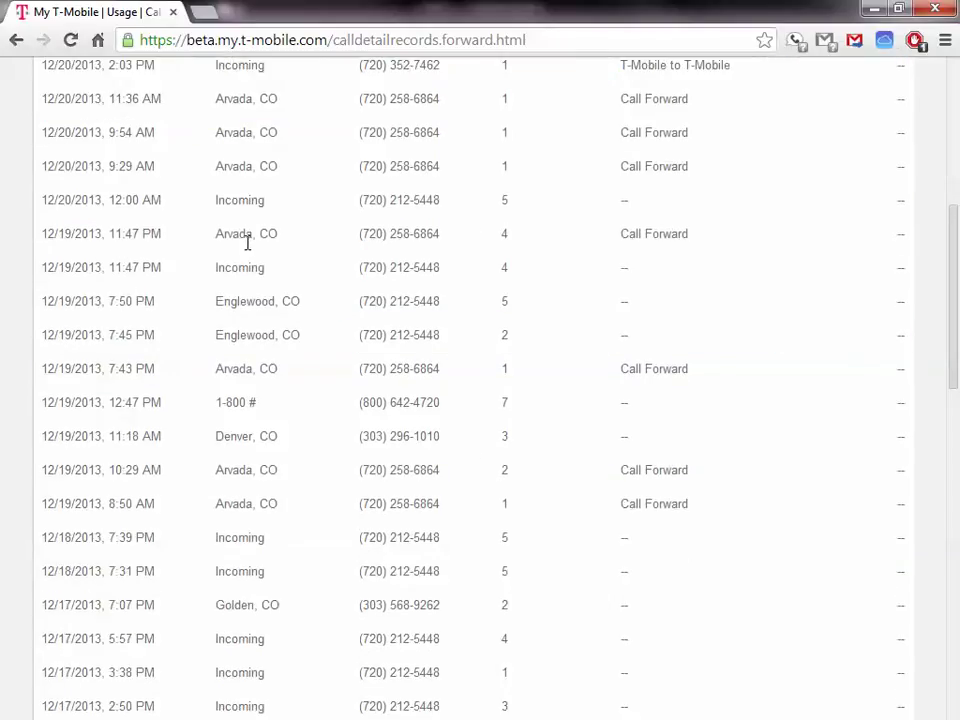
Step: Return to the spreadsheet and arrange its window against the browser's call records page
click(869, 10)
click(452, 246)
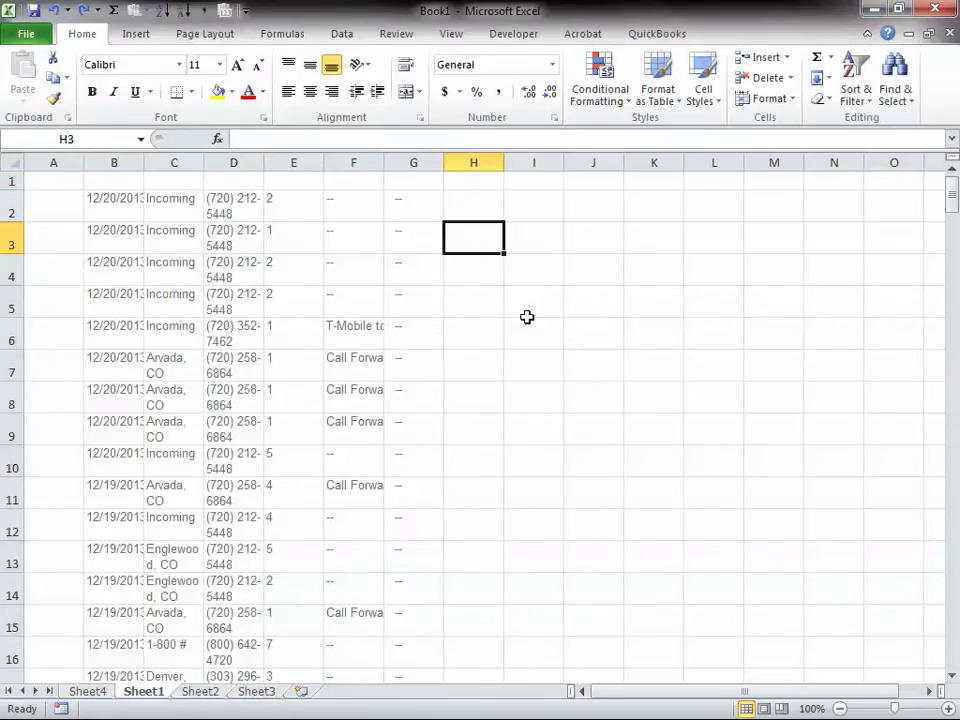
scroll(528, 330, down, 14)
scroll(552, 328, up, 14)
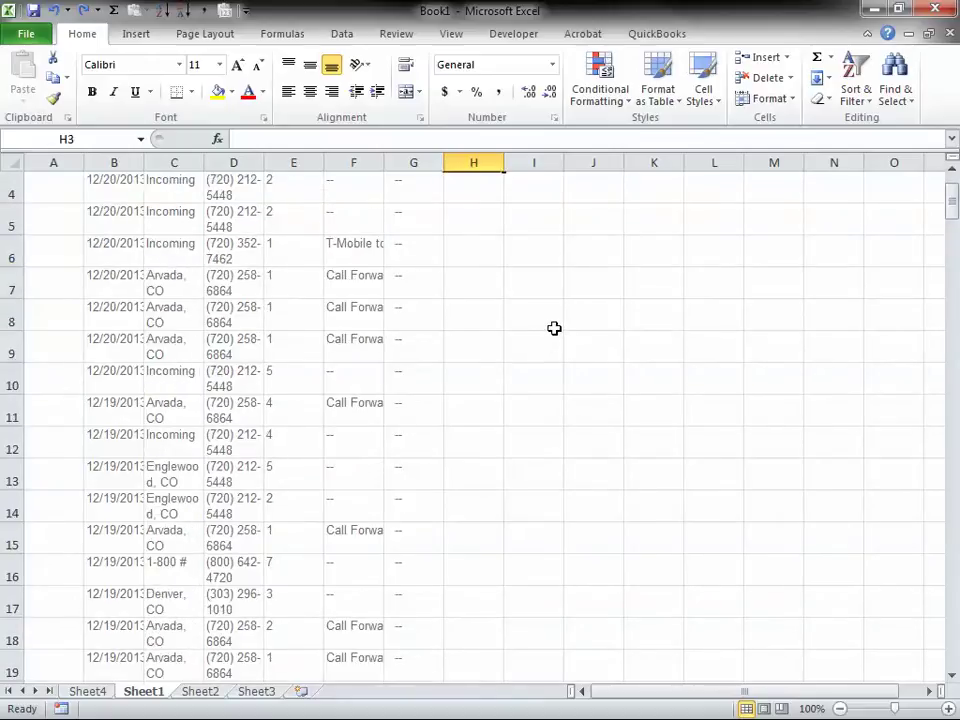
double_click(505, 14)
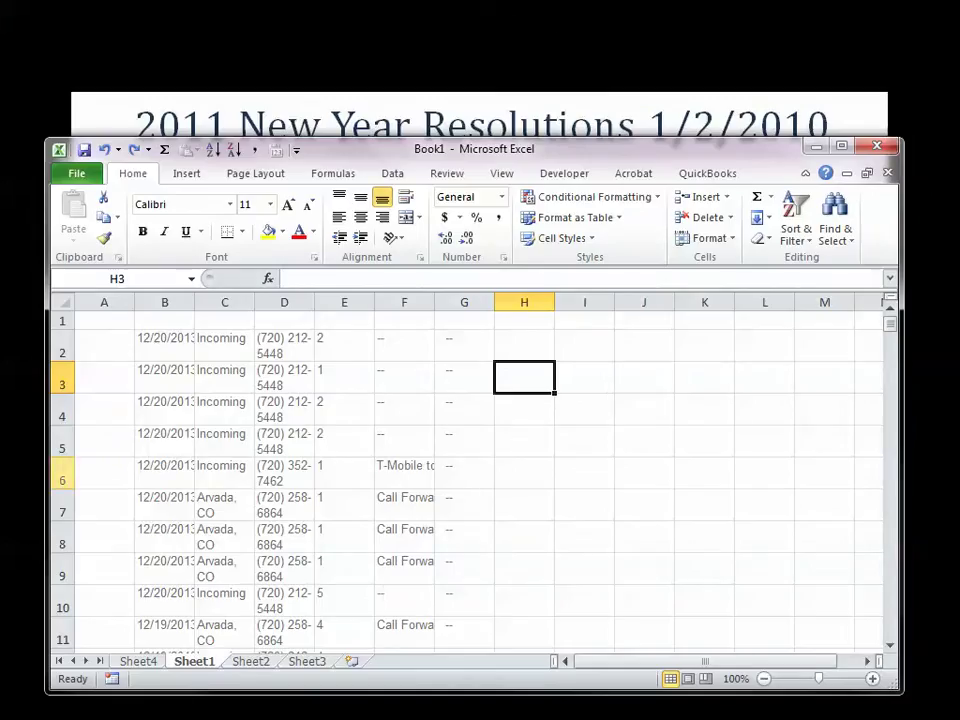
key(alt+Tab)
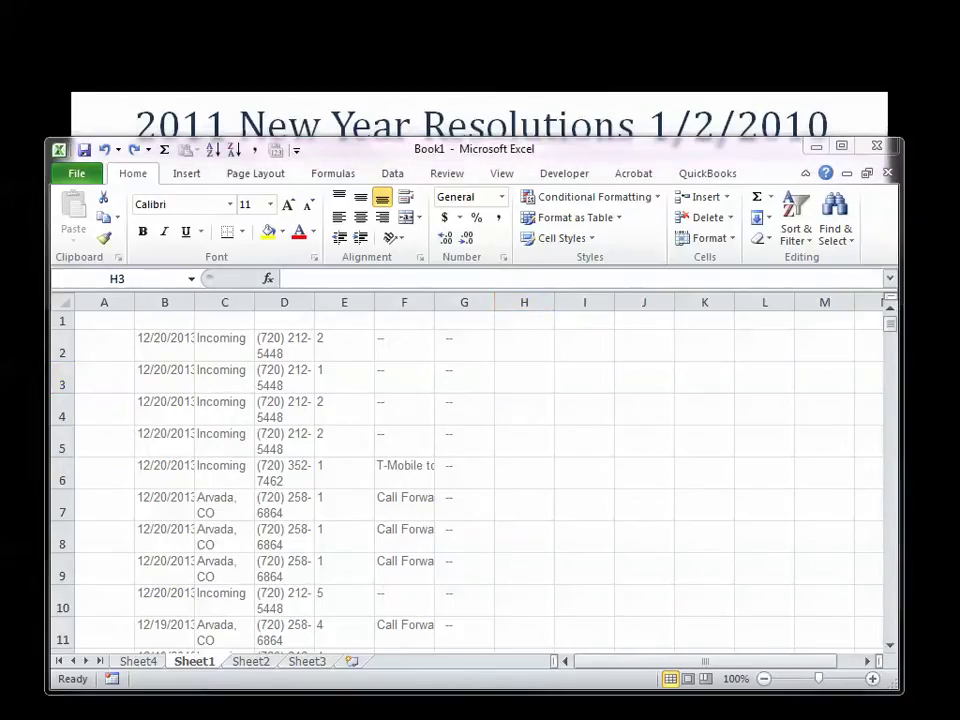
drag(418, 390, 413, 388)
scroll(413, 388, up, 3)
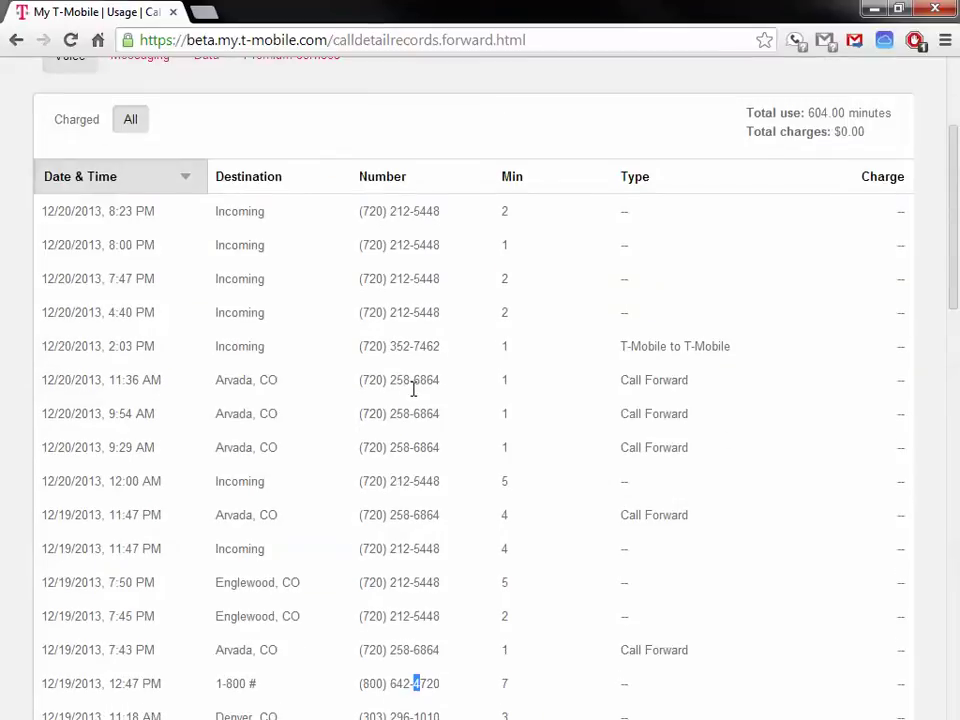
key(alt+Tab)
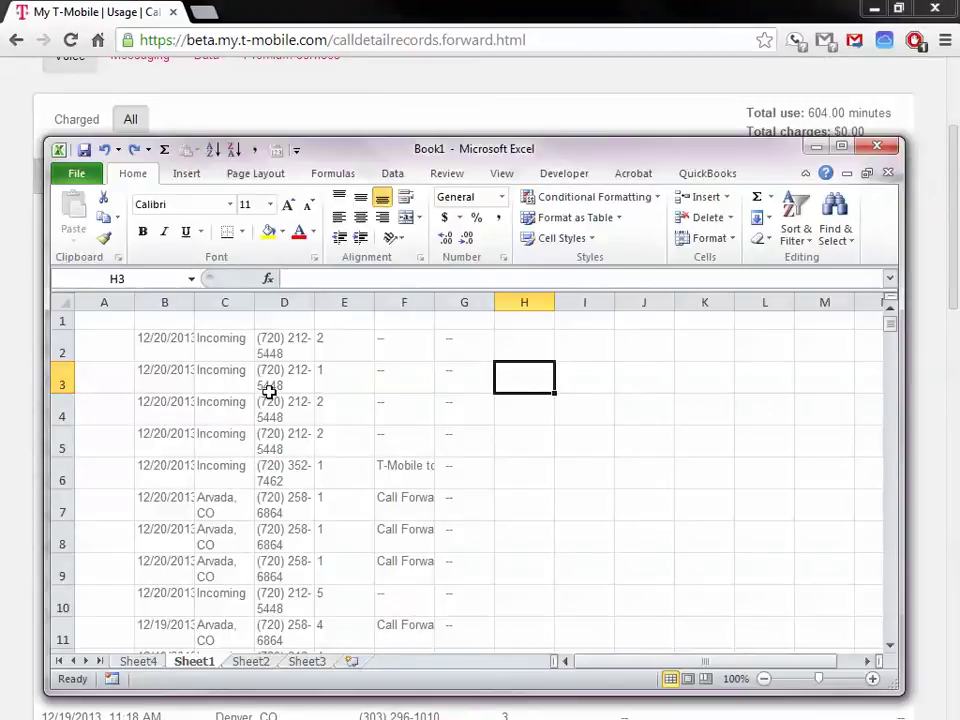
drag(690, 180, 677, 229)
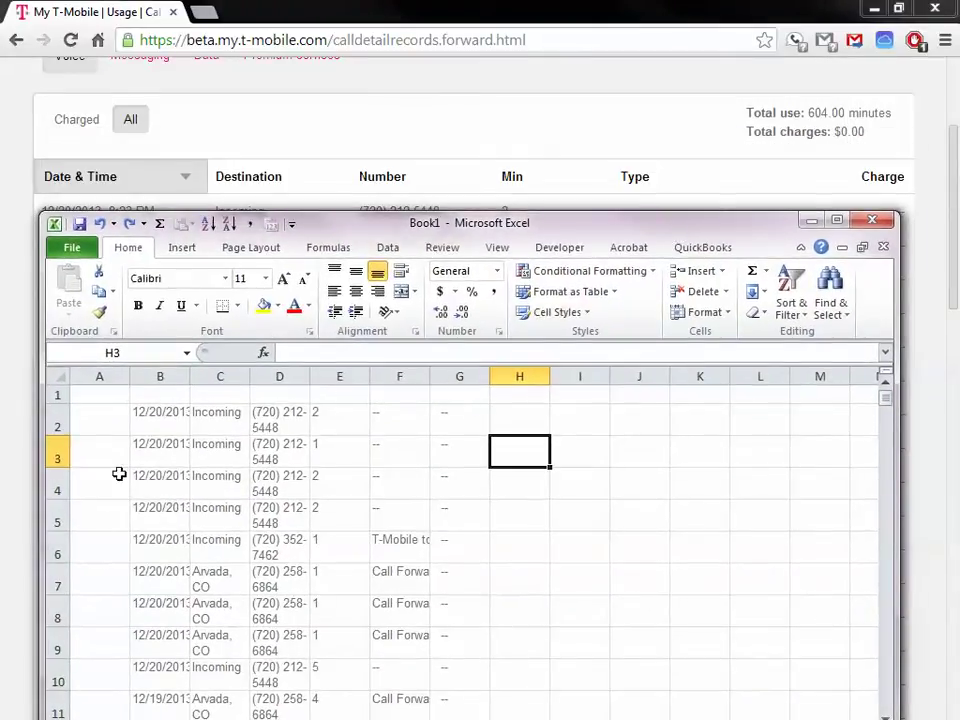
Step: Enter headers Date and Time, Destination, Number, Min, Type, Charge in B1:G1 and maximize the window
click(156, 394)
text(Date and Time)
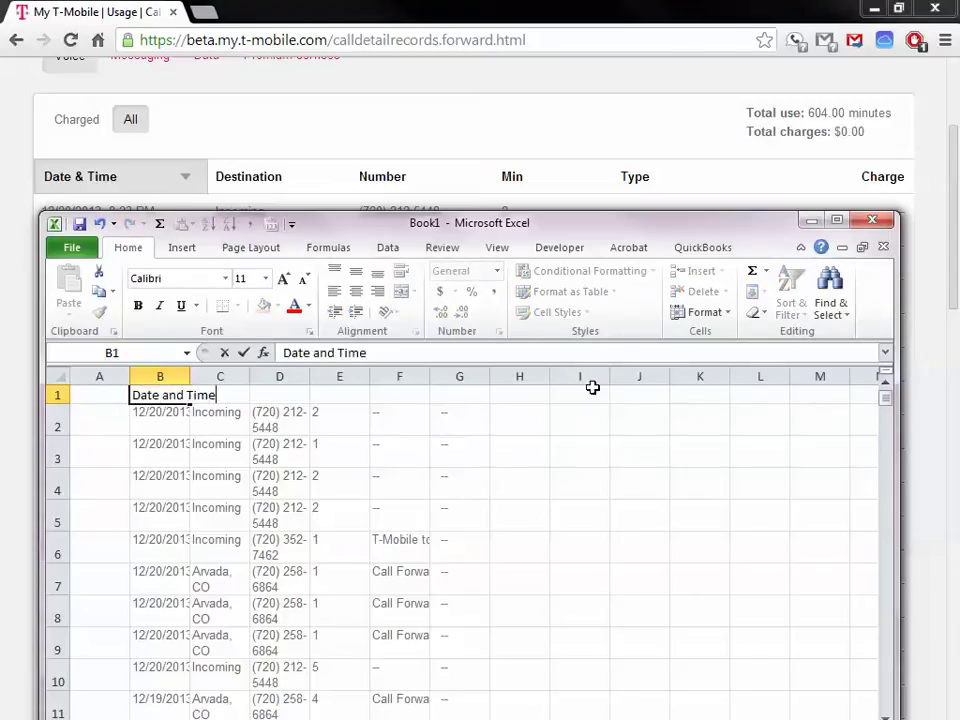
key(Tab)
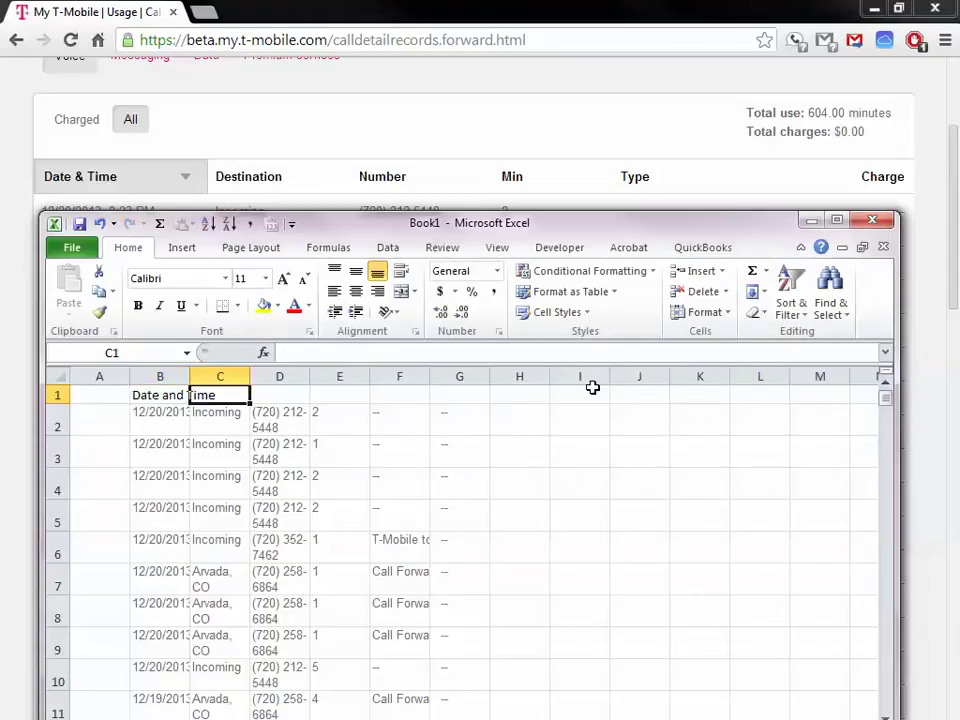
text(Destination)
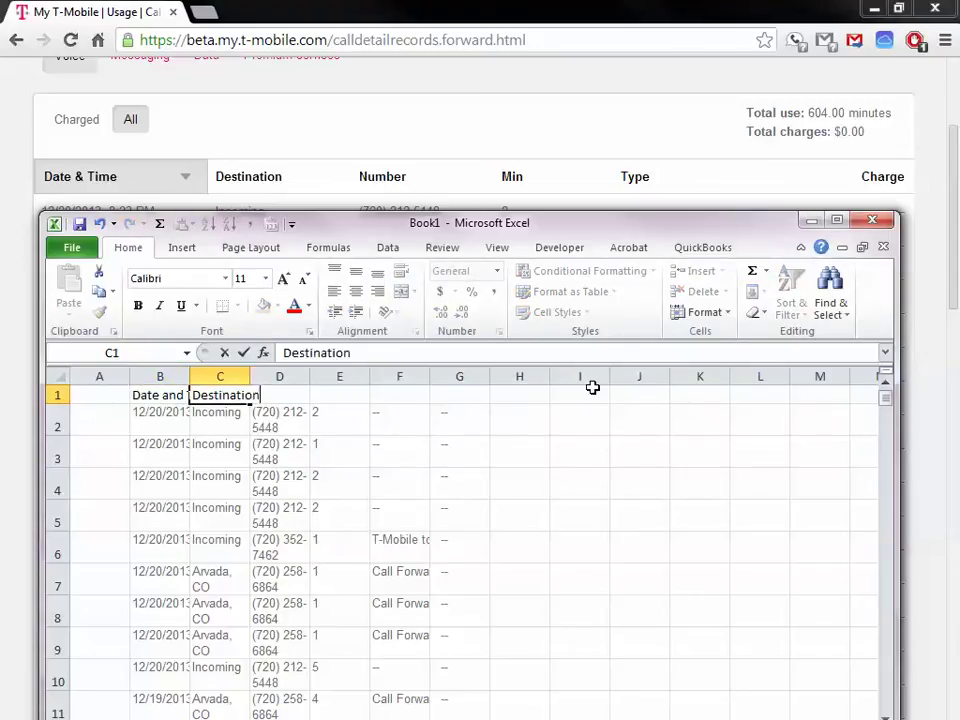
key(Tab)
text(Number)
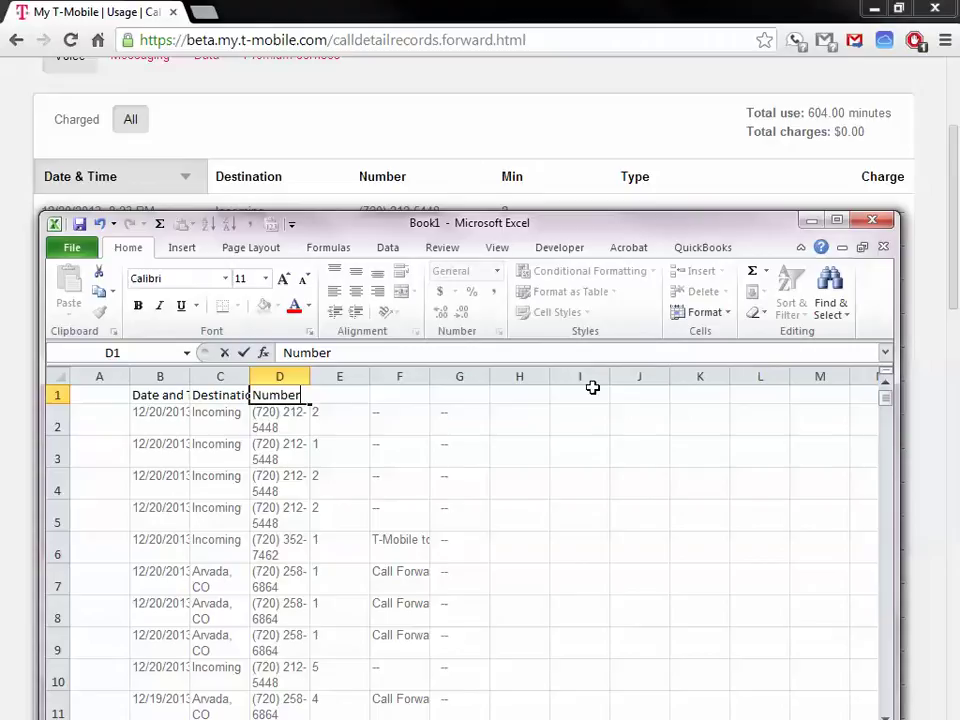
key(Tab)
text(Min)
key(Tab)
text(Type)
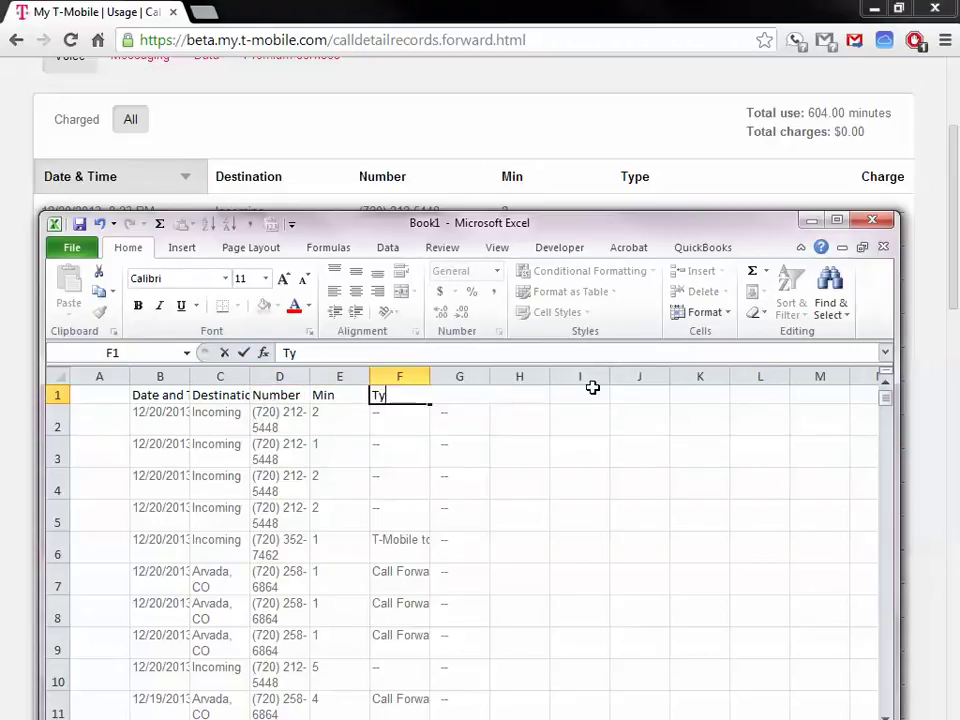
key(Tab)
text(Charge)
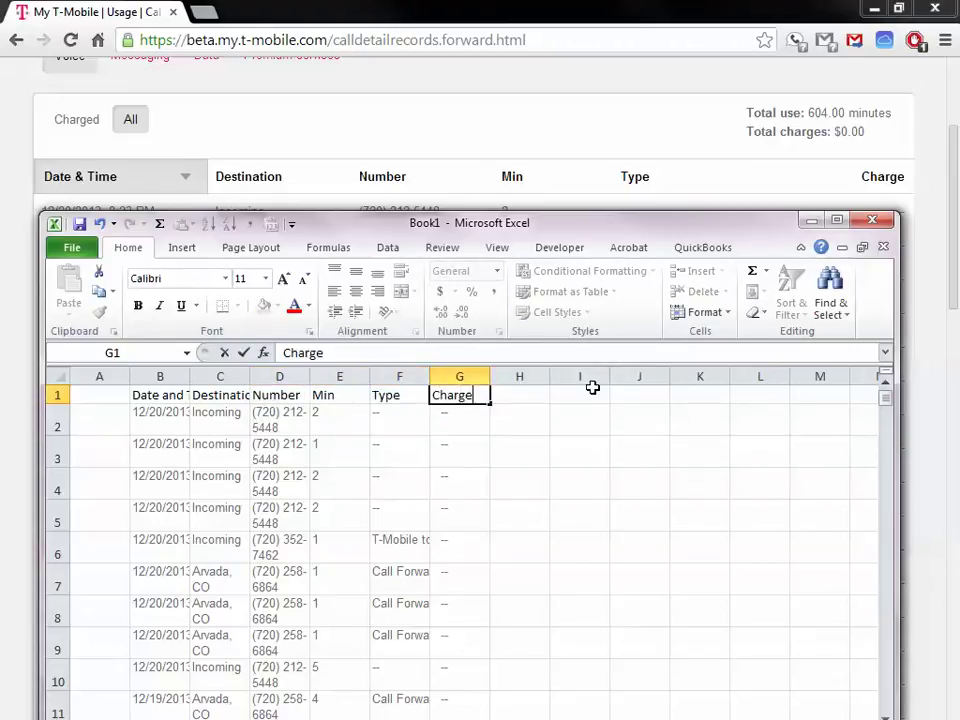
key(Return)
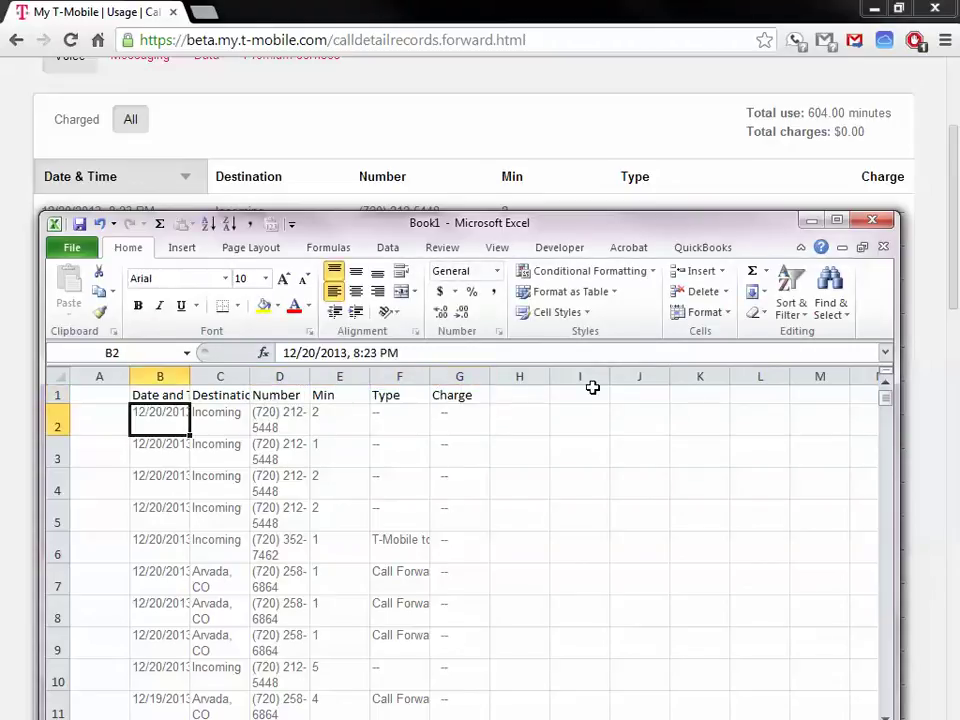
double_click(647, 232)
Step: Select the whole sheet, AutoFit all columns, turn off Wrap Text, and widen column D
click(605, 366)
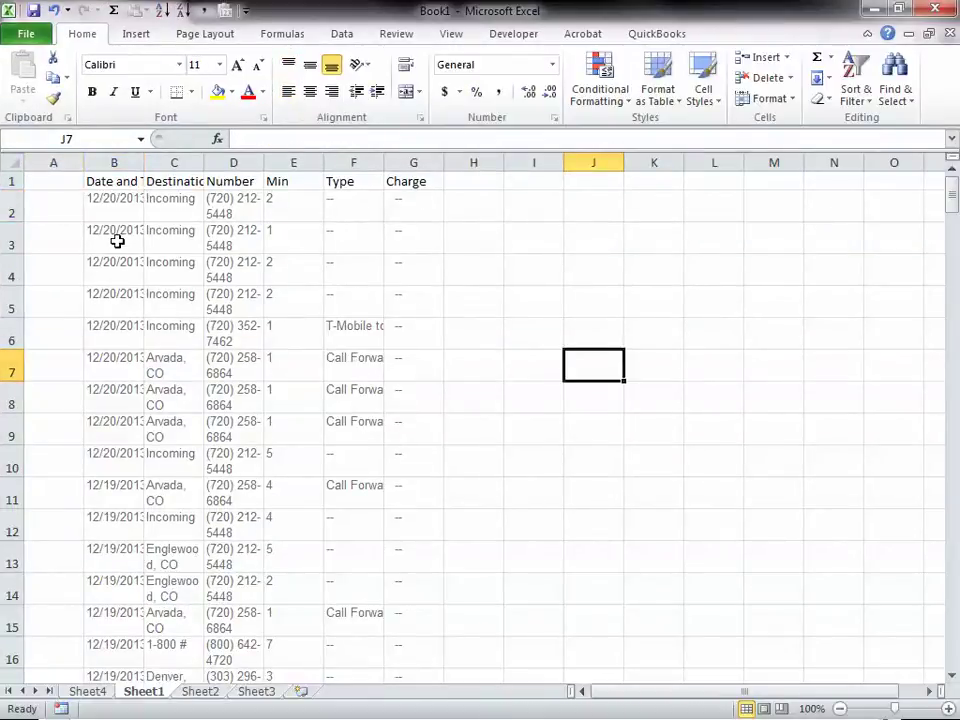
key(ctrl+a)
double_click(444, 160)
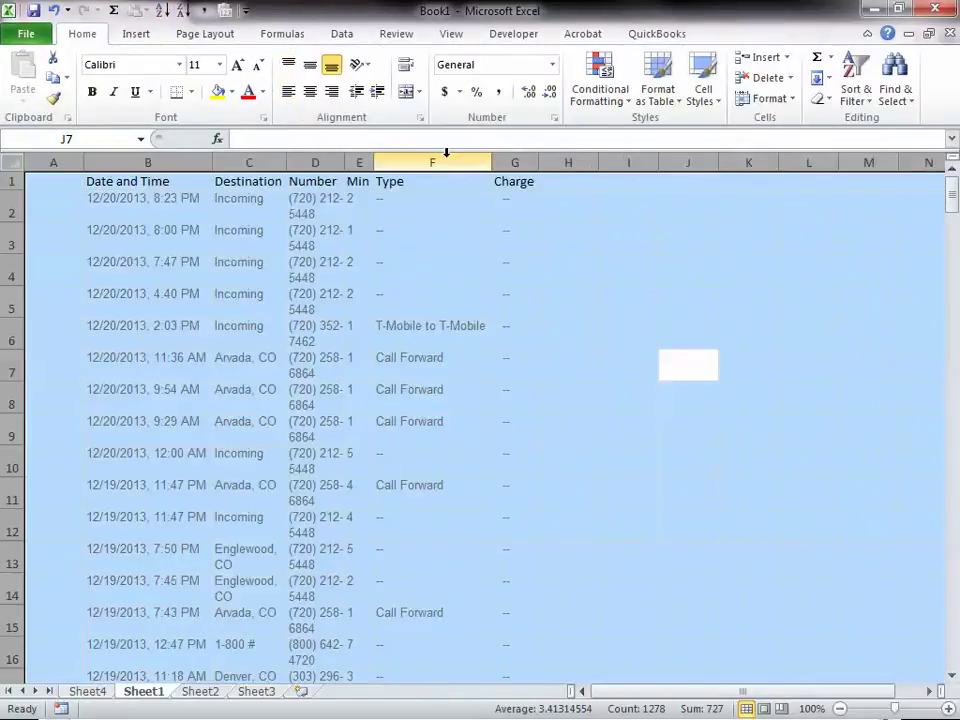
click(405, 66)
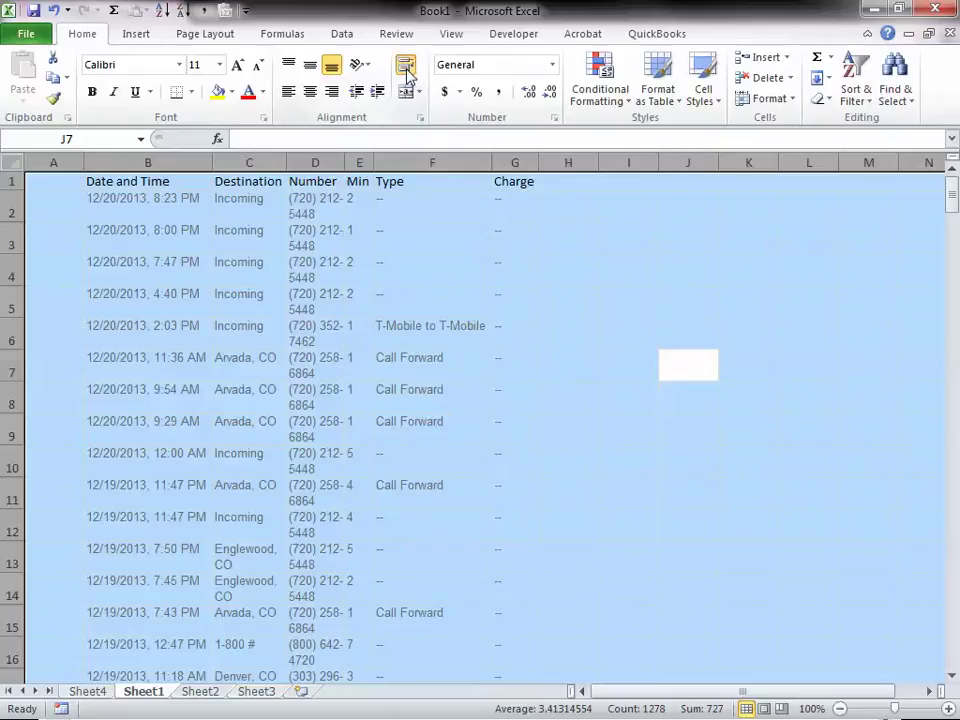
click(405, 66)
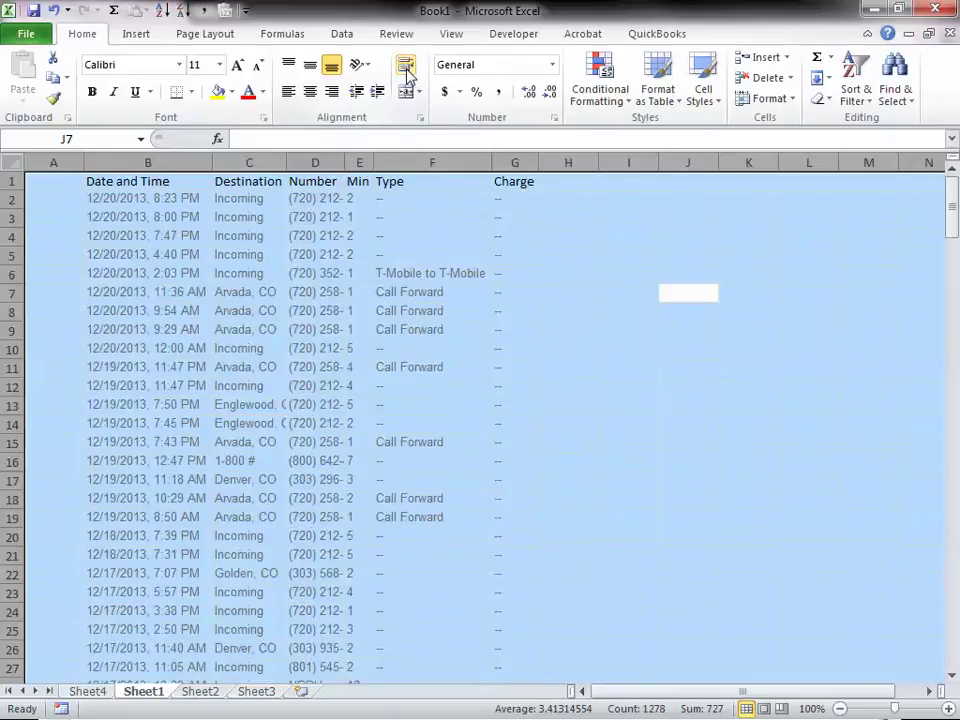
double_click(346, 166)
click(591, 259)
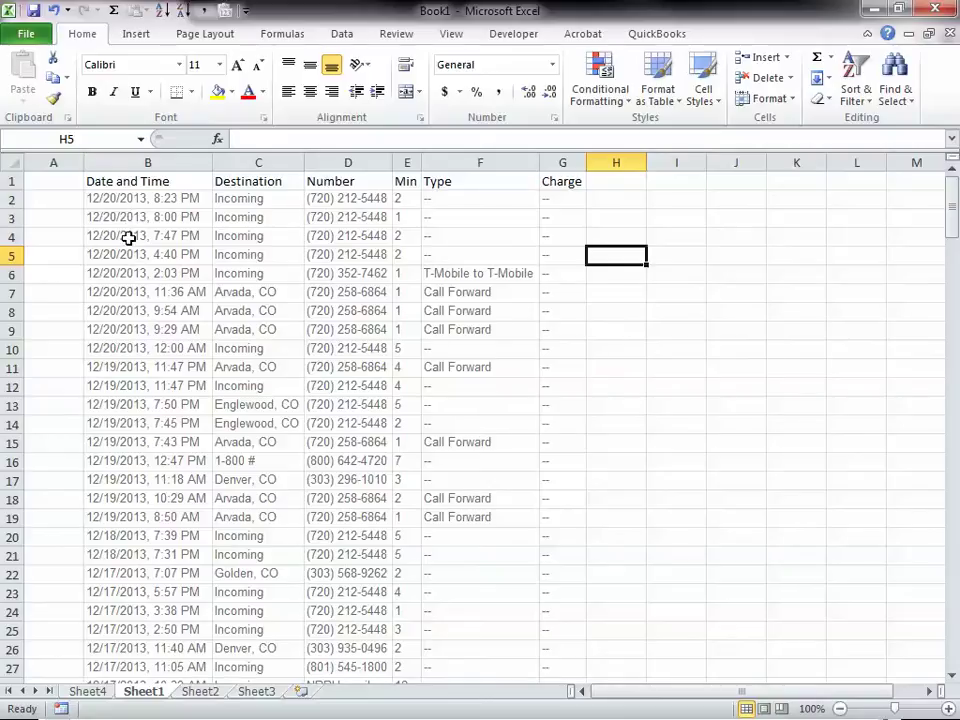
Step: Inspect the B2 Date and Time text to count the date's characters
click(132, 195)
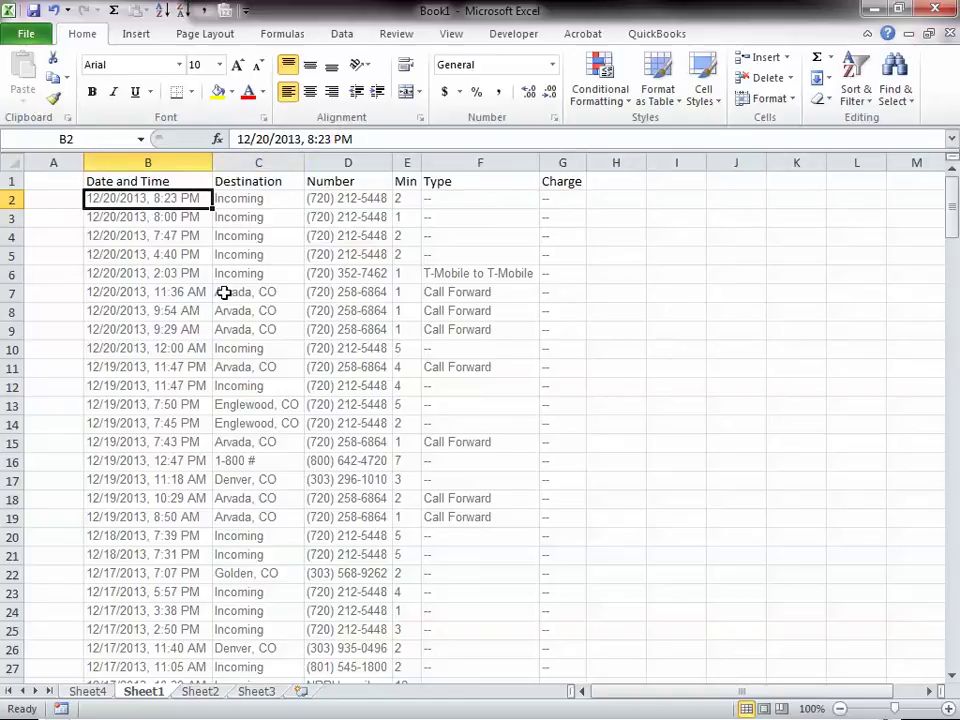
click(615, 199)
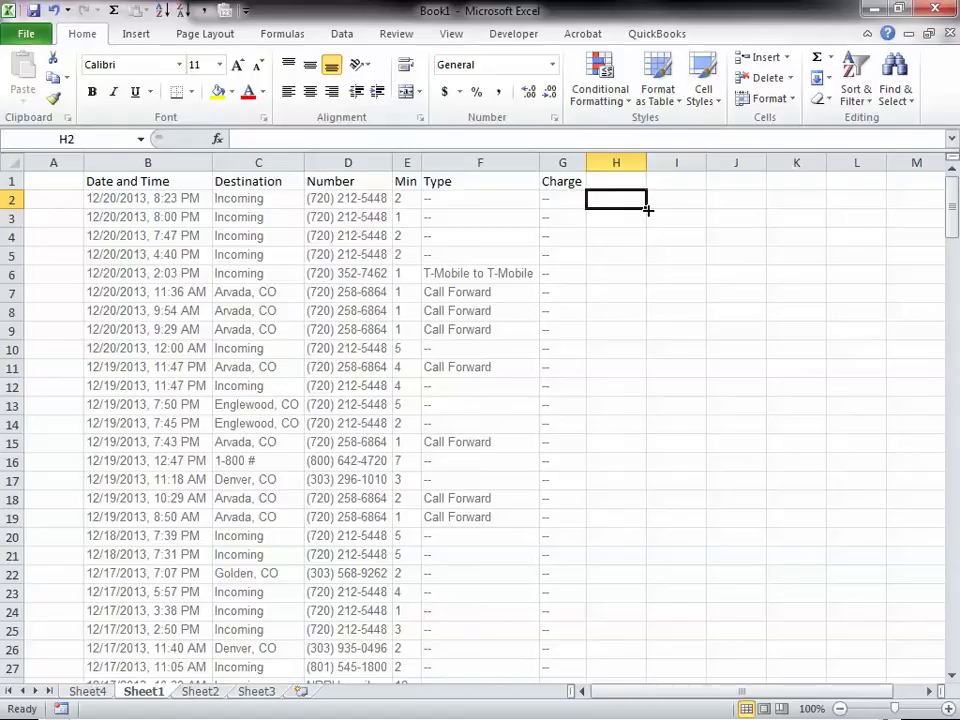
click(129, 200)
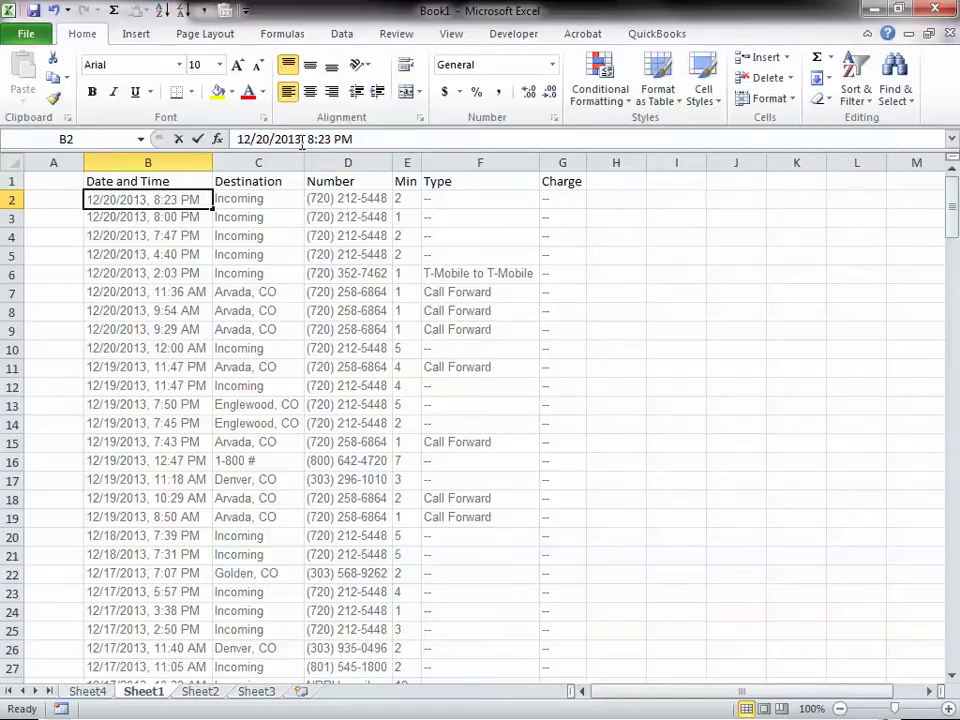
click(420, 138)
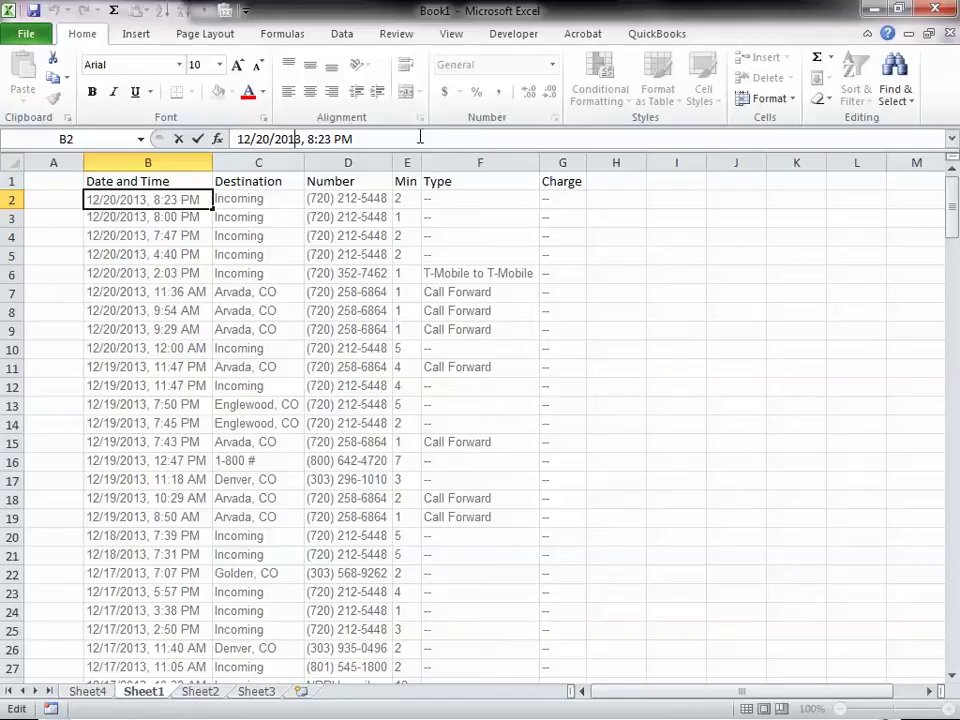
key(Left)
key(Left)
key(Left)
key(Left)
key(Left)
key(Left)
key(Left)
key(Left)
key(Left)
key(Left)
Step: Enter =LEFT(B2,10) in H2 and fill it down column H
click(615, 198)
text(=)
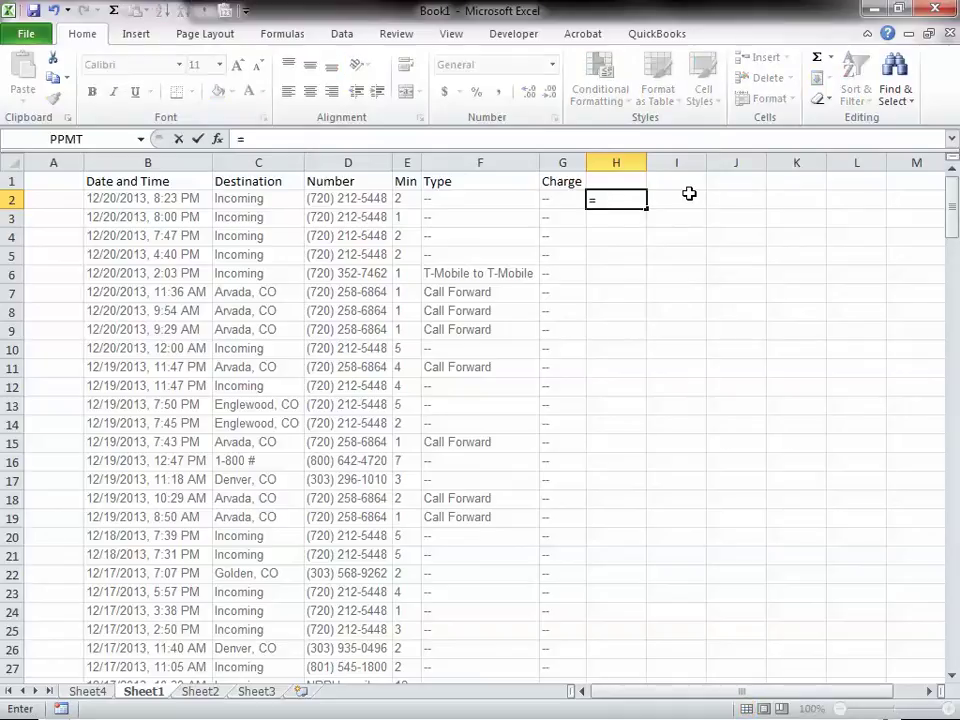
text(left()
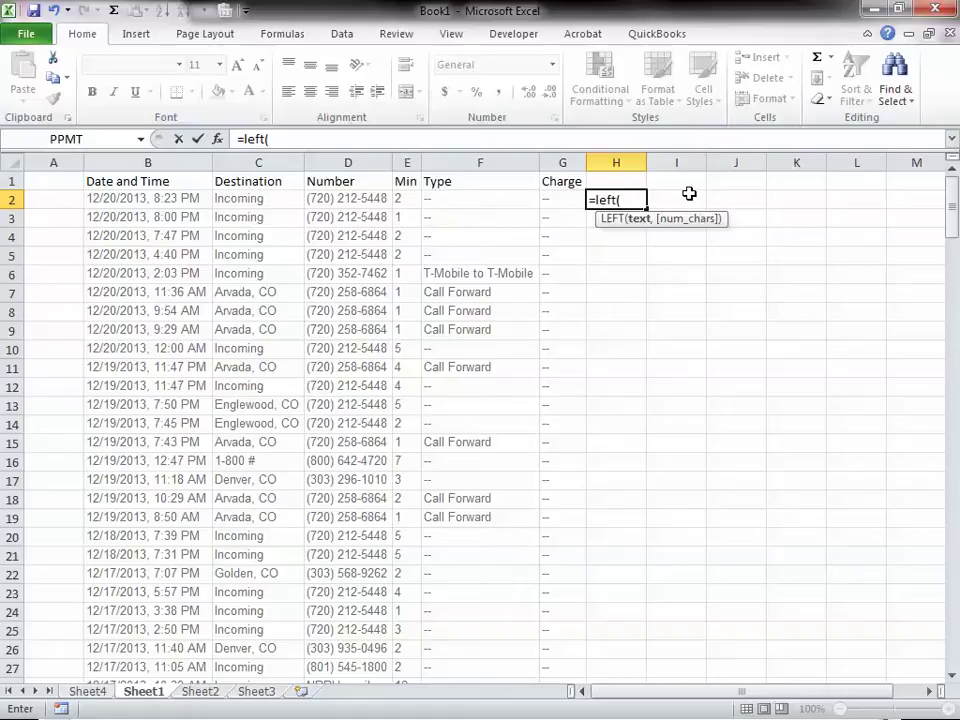
text(b2,)
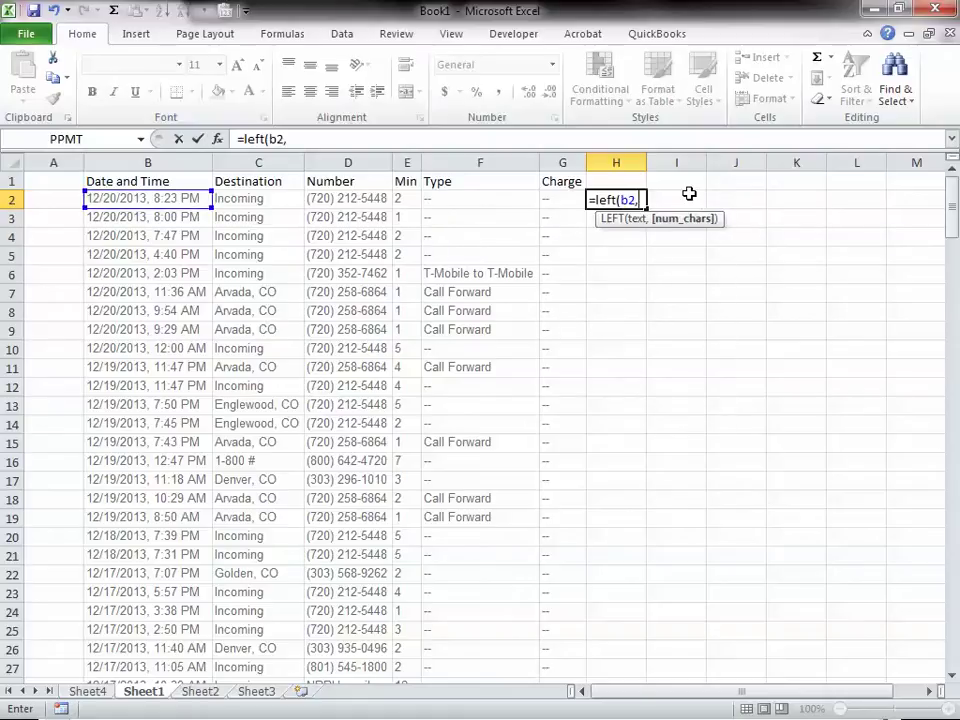
text(10))
key(Return)
click(641, 200)
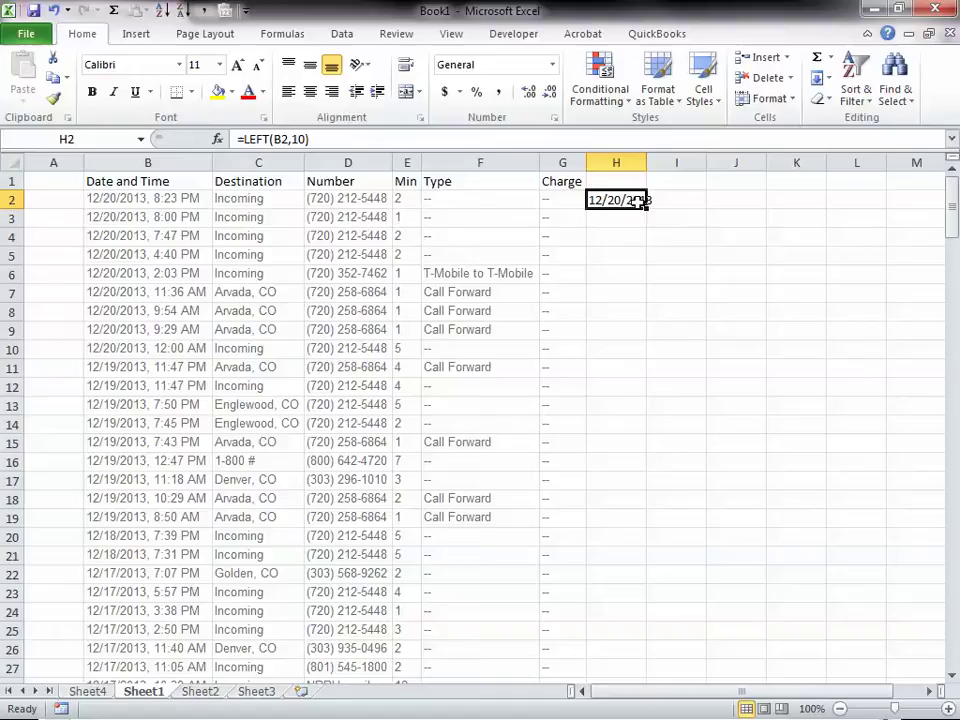
double_click(649, 211)
click(671, 195)
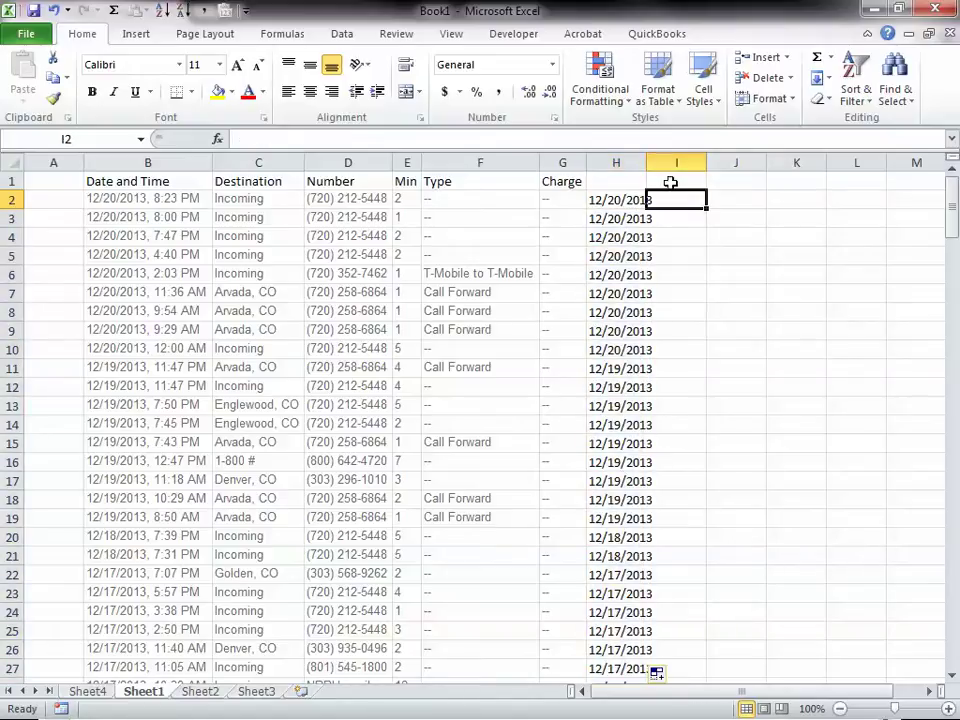
Step: Inspect B2's text to count the characters of the time part
click(189, 200)
click(367, 138)
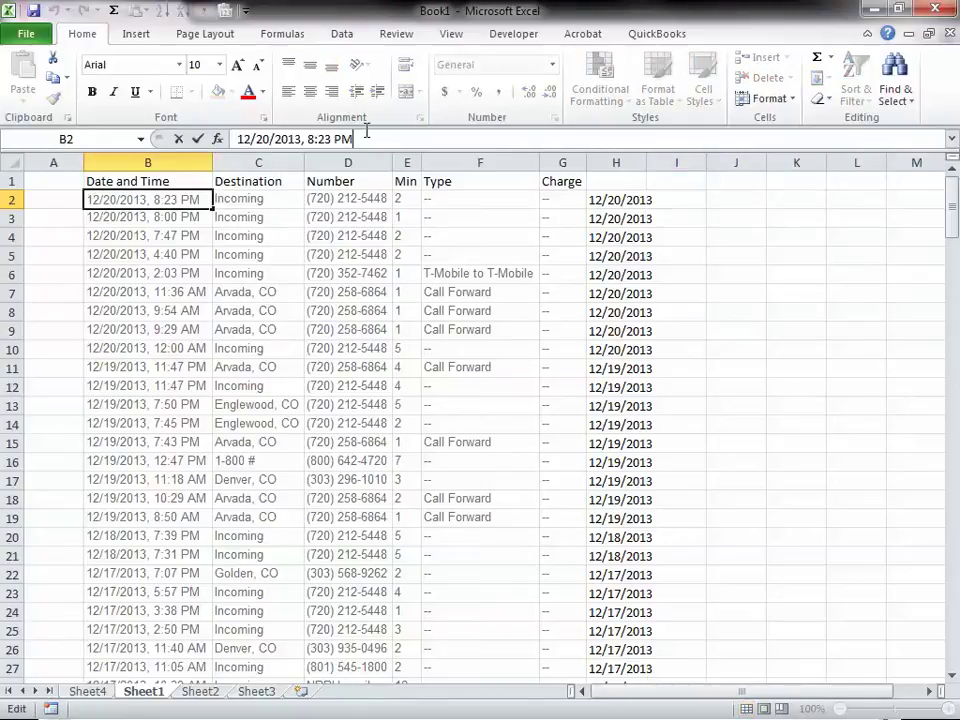
key(Left)
key(Left)
key(Left)
key(Left)
key(Left)
click(367, 142)
key(Left)
key(Left)
key(Left)
key(Left)
key(Left)
key(Left)
Step: Enter =RIGHT(B2, 8) in I2 and fill it down column I
click(686, 201)
text(=right()
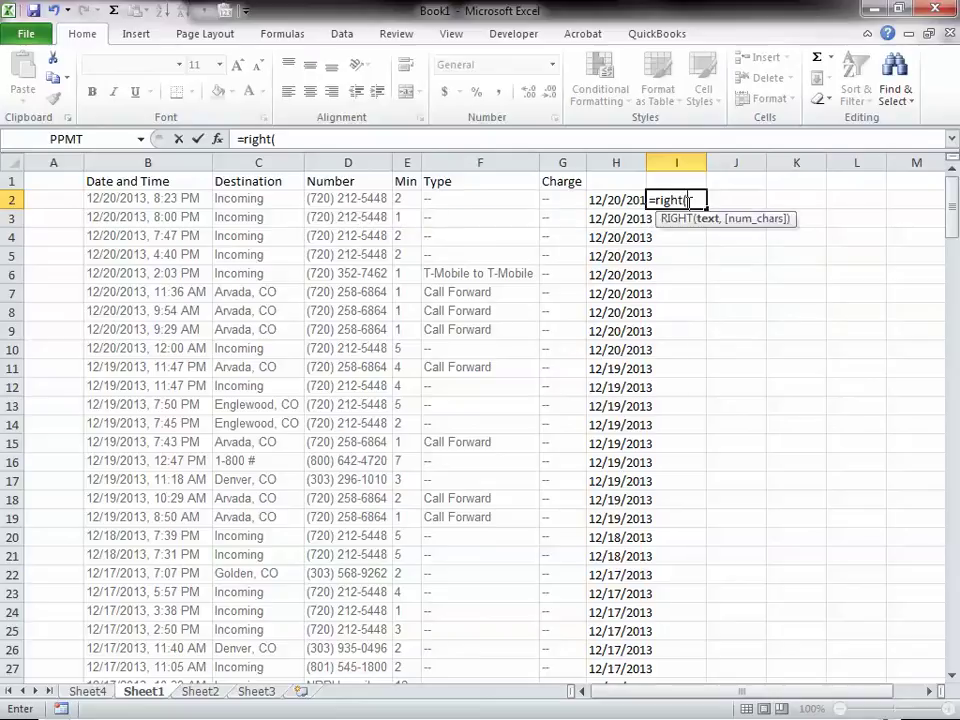
text(b2,)
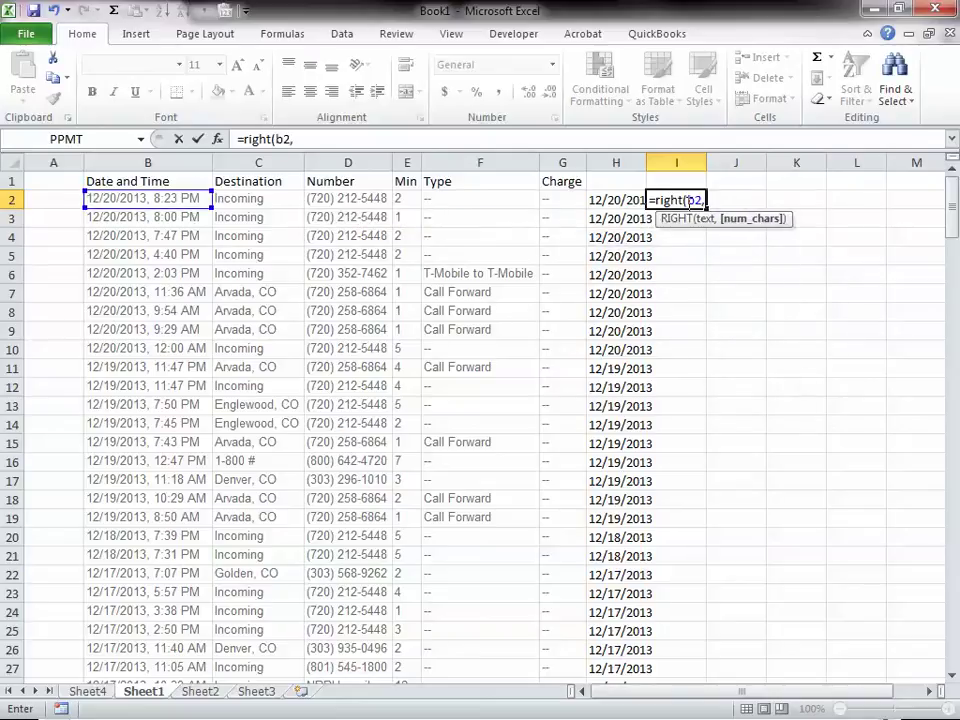
text( 8))
key(Return)
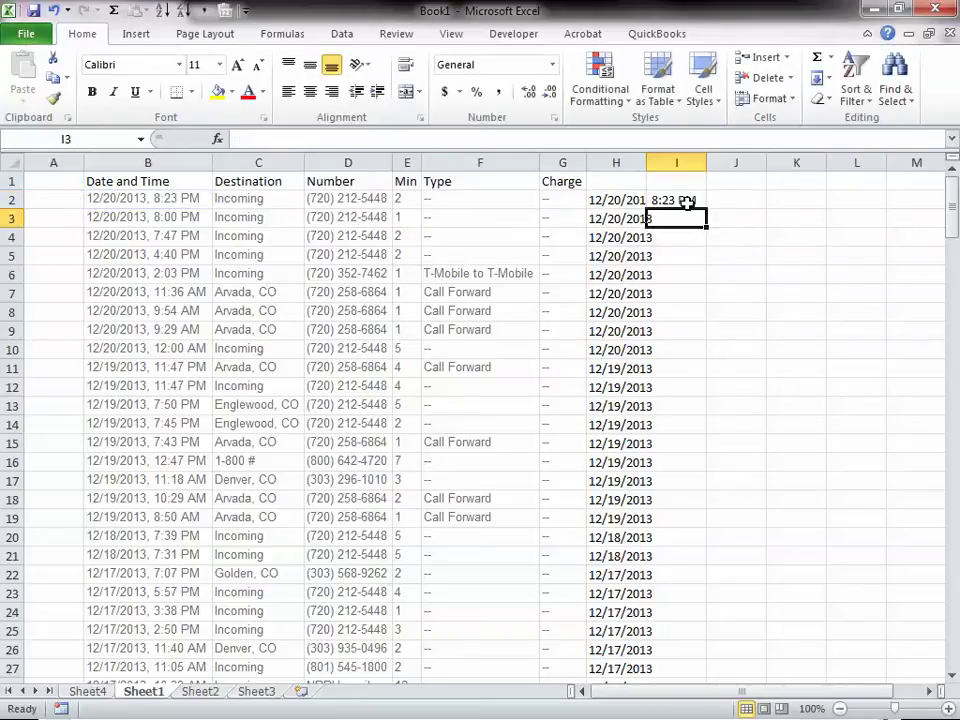
click(690, 201)
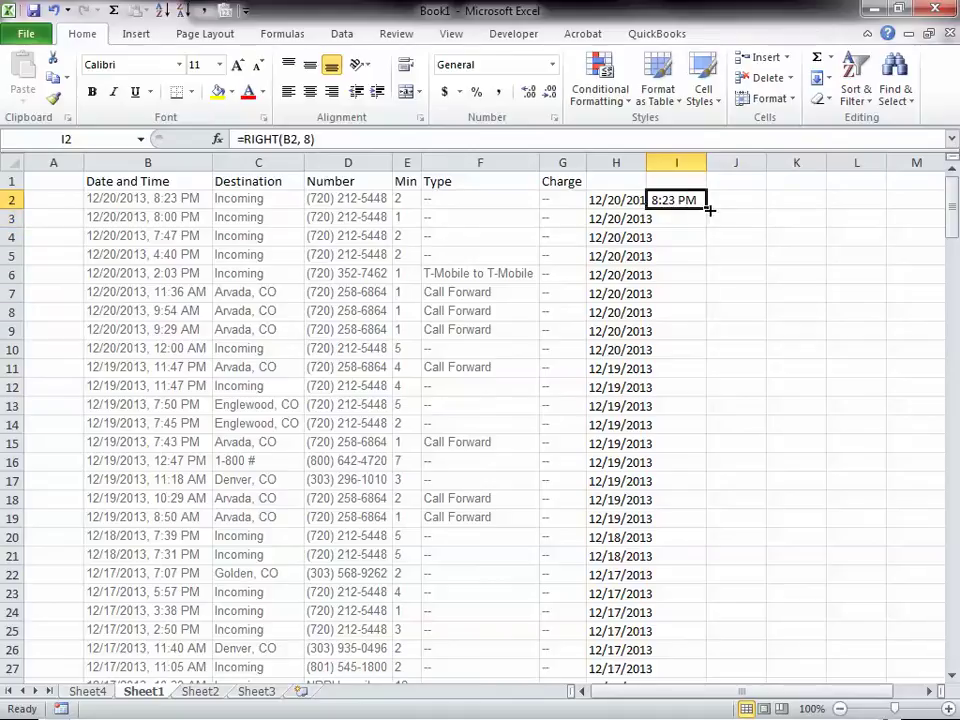
double_click(707, 210)
click(796, 335)
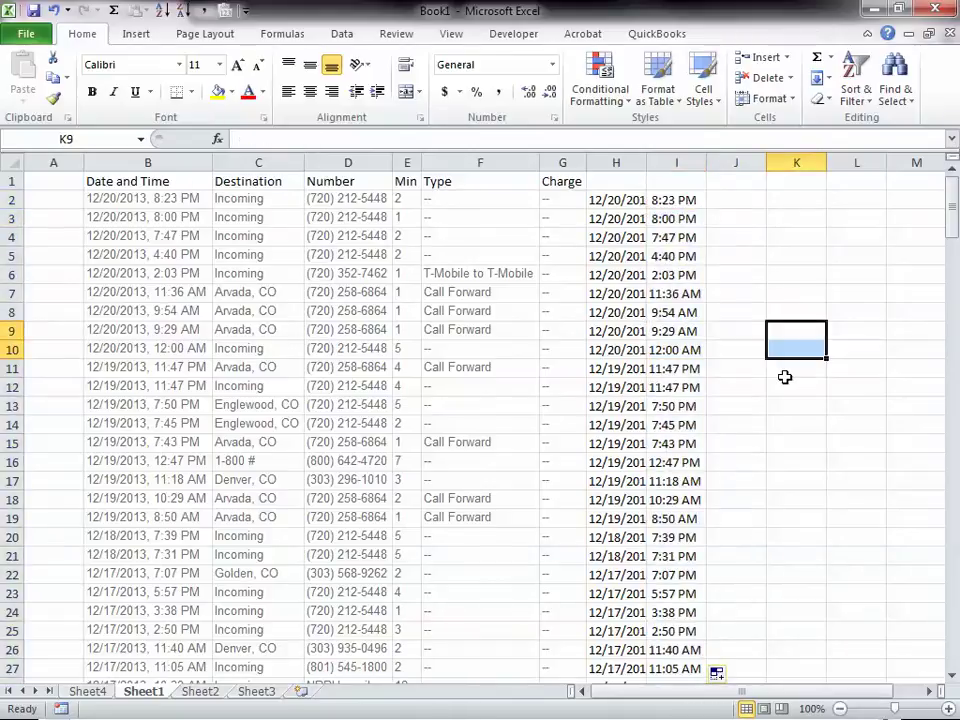
click(652, 198)
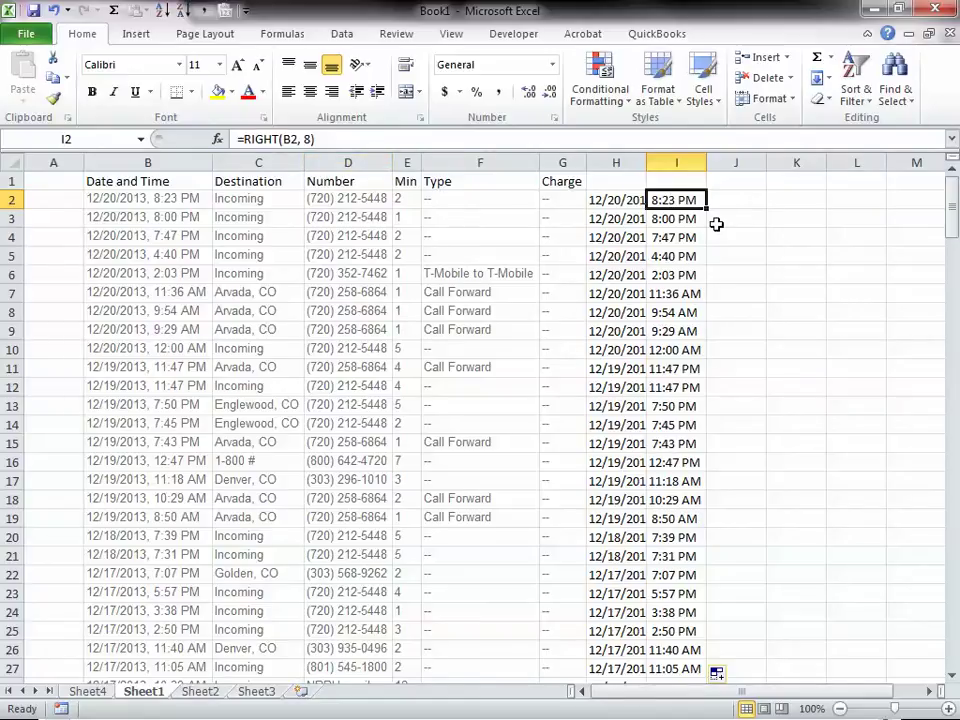
Step: Copy H2:I213 and paste it back in place as values only
click(621, 199)
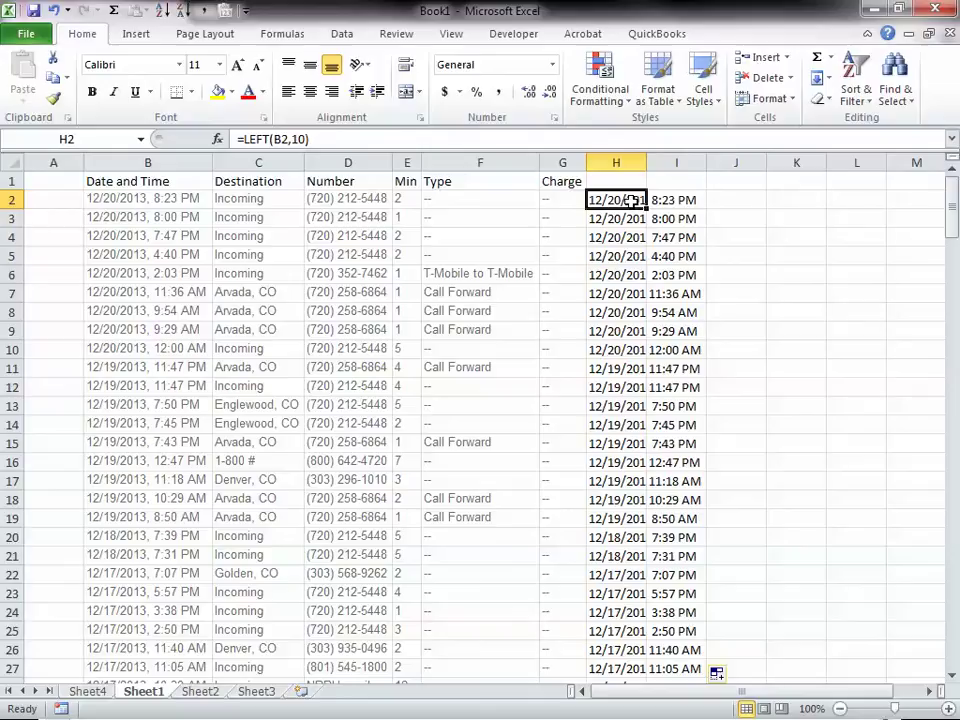
drag(621, 199, 632, 200)
key(ctrl+shift+Down)
key(ctrl+c)
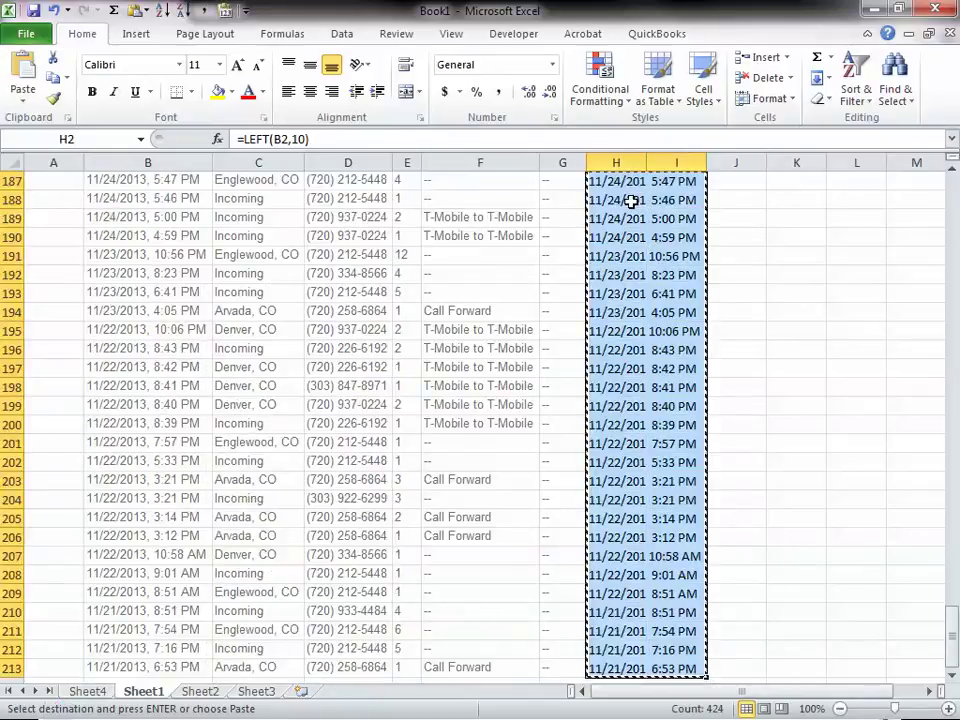
key(ctrl+v)
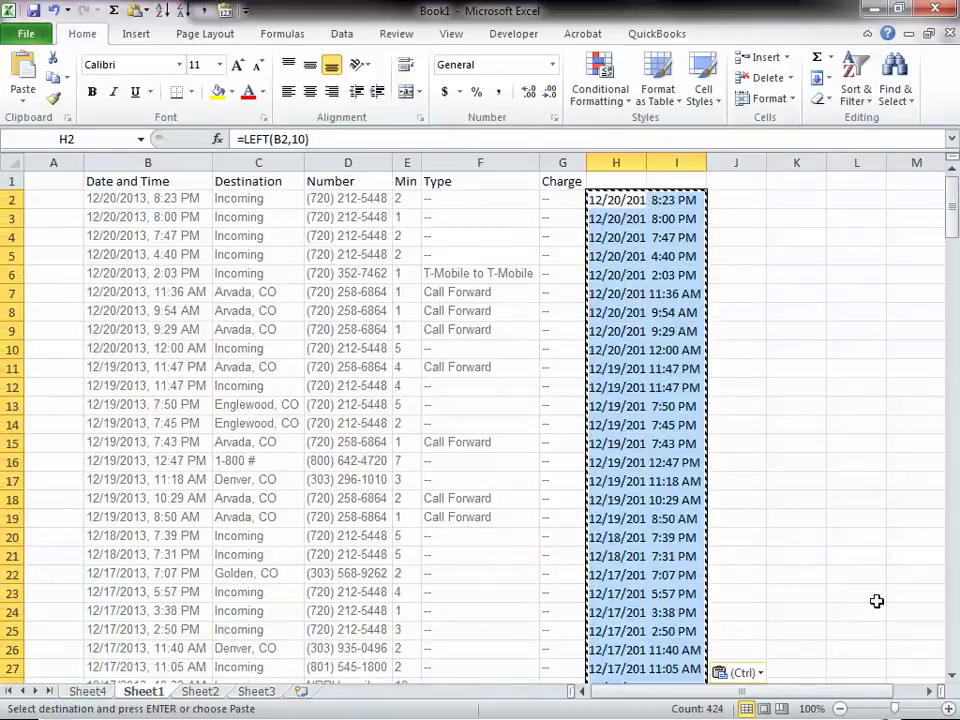
click(758, 677)
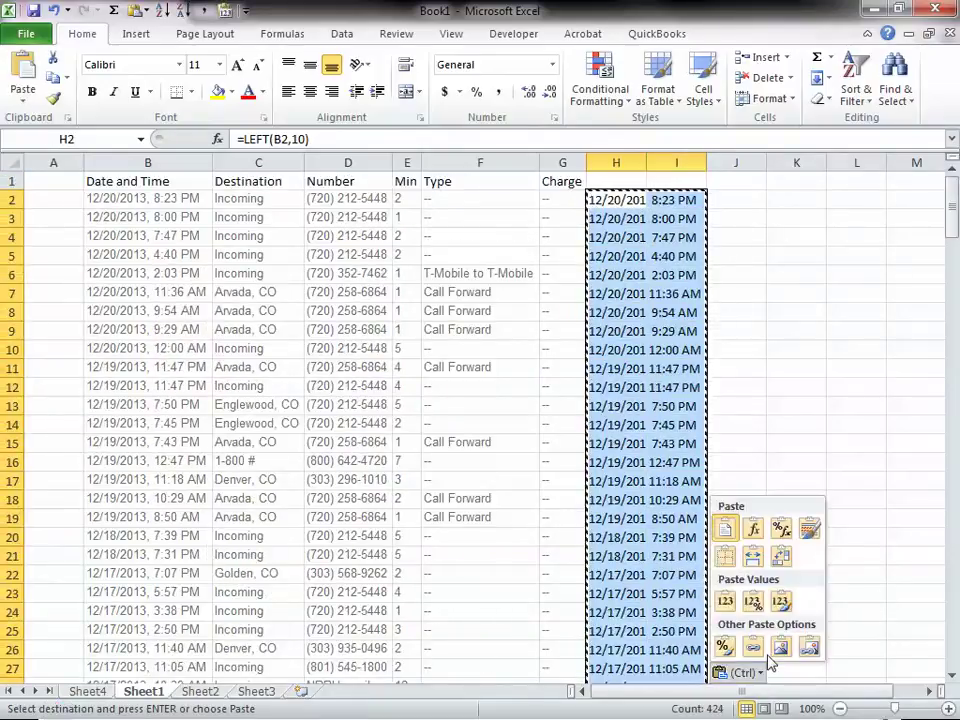
click(731, 606)
click(723, 203)
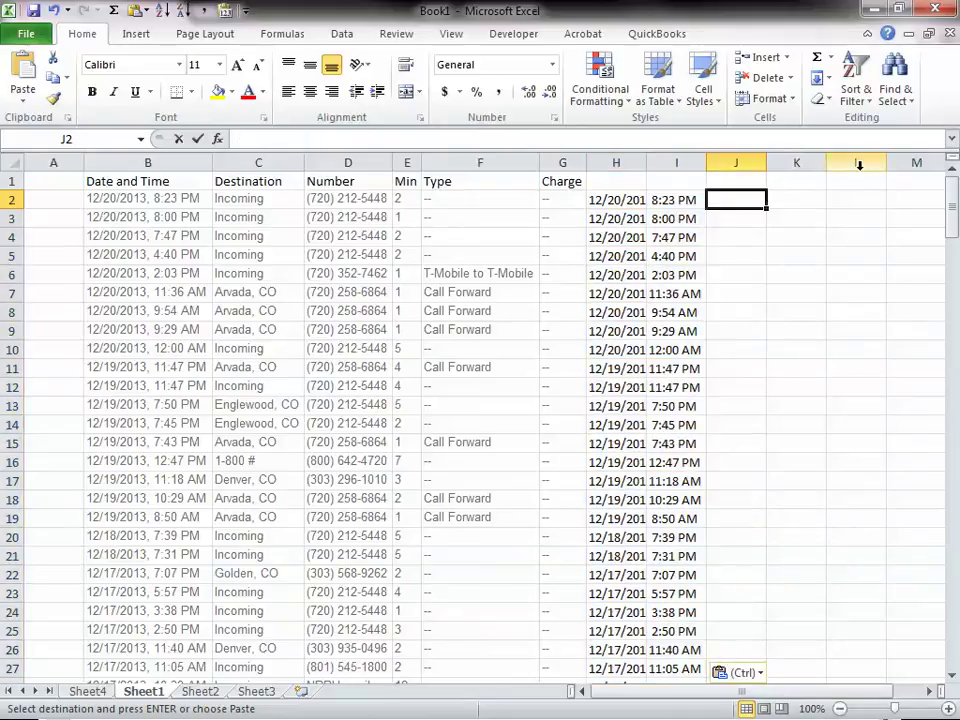
Step: Enter =TRIM(I2) in J2, fill it down to J213, and right-drag J2:J213 for copy options
text(=trim)
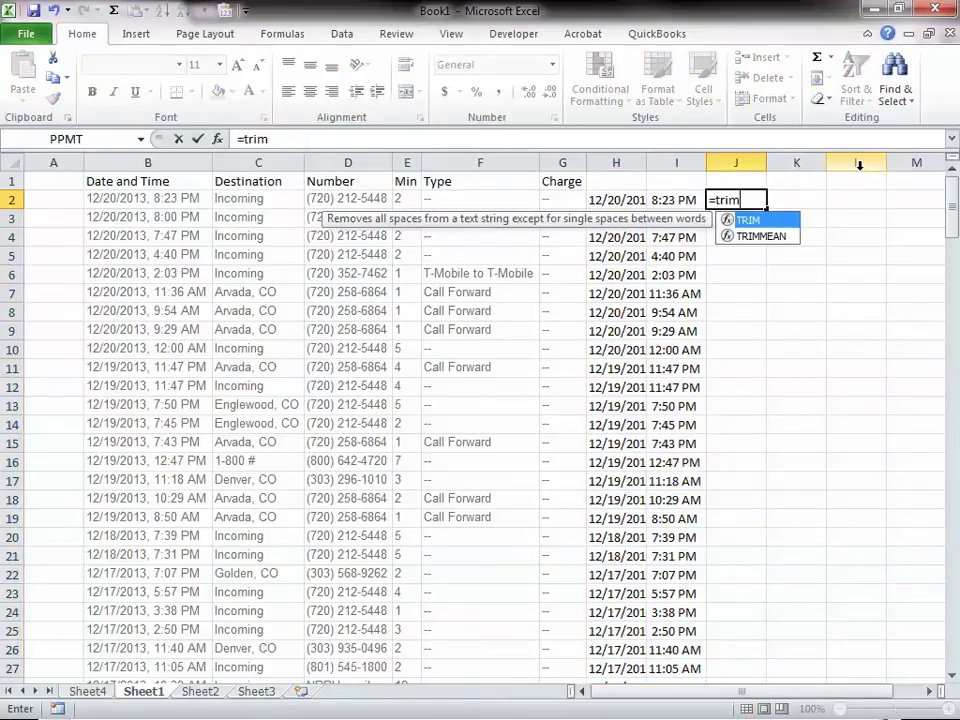
text(()
key(Left)
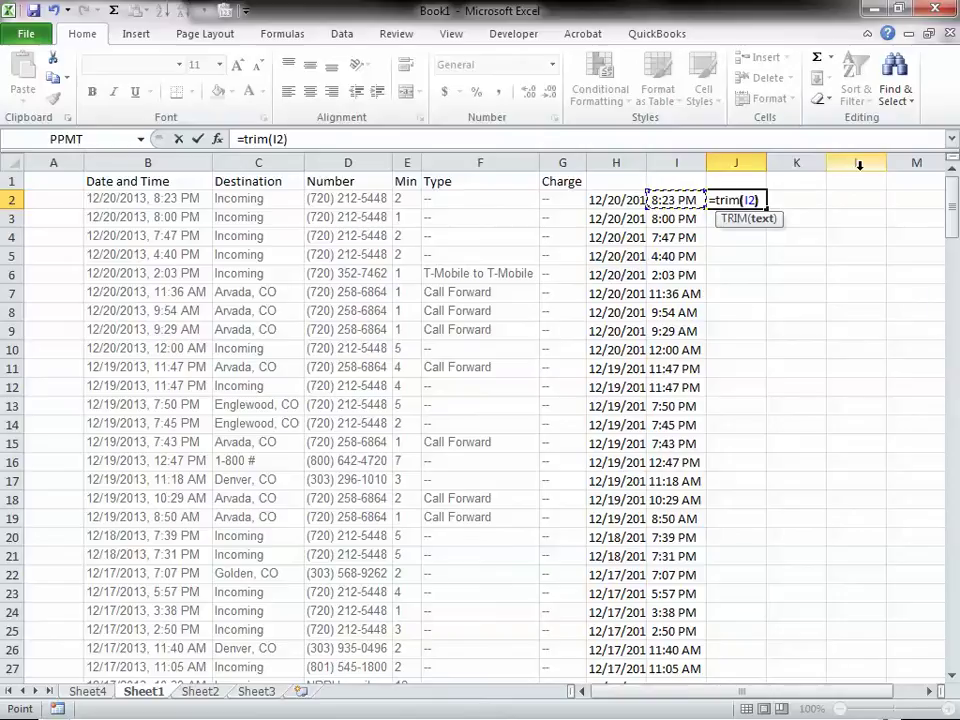
key(Return)
click(735, 200)
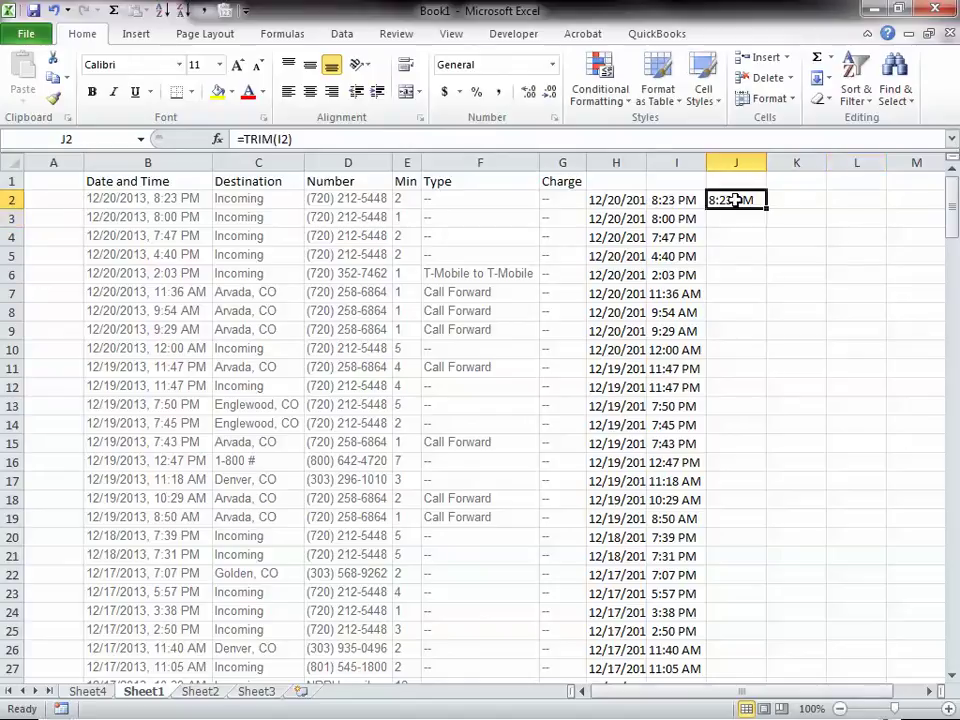
double_click(766, 208)
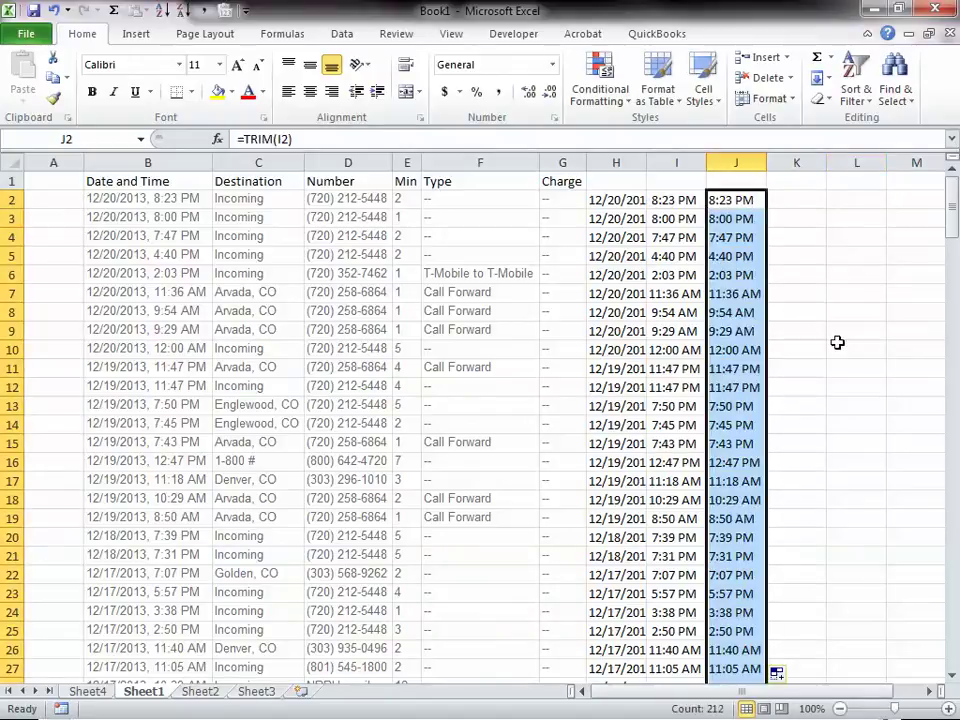
click(725, 206)
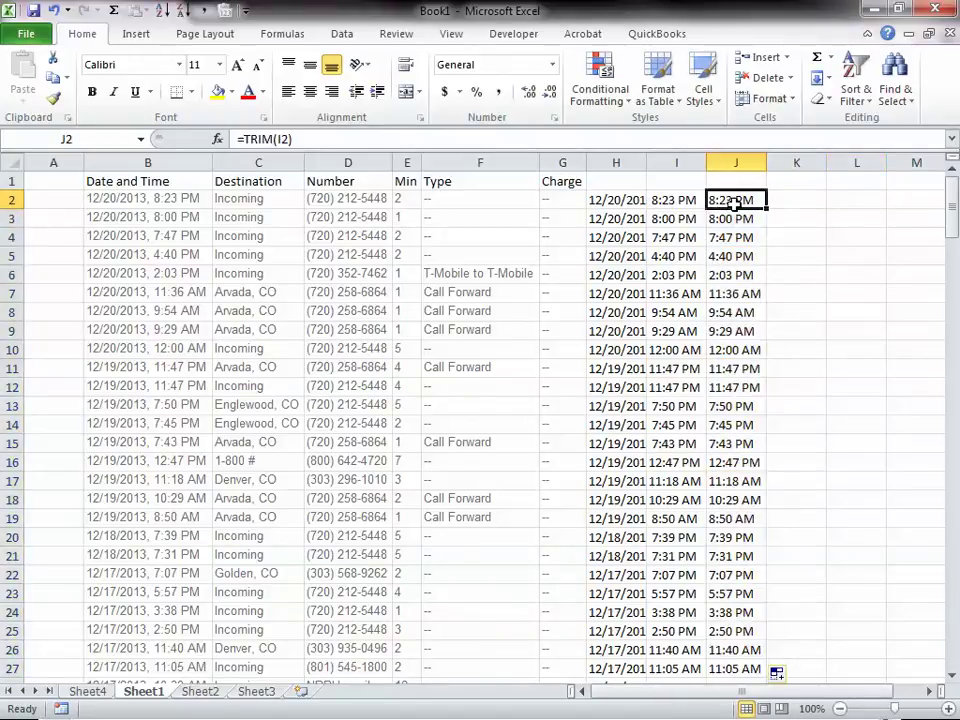
key(ctrl+shift+Down)
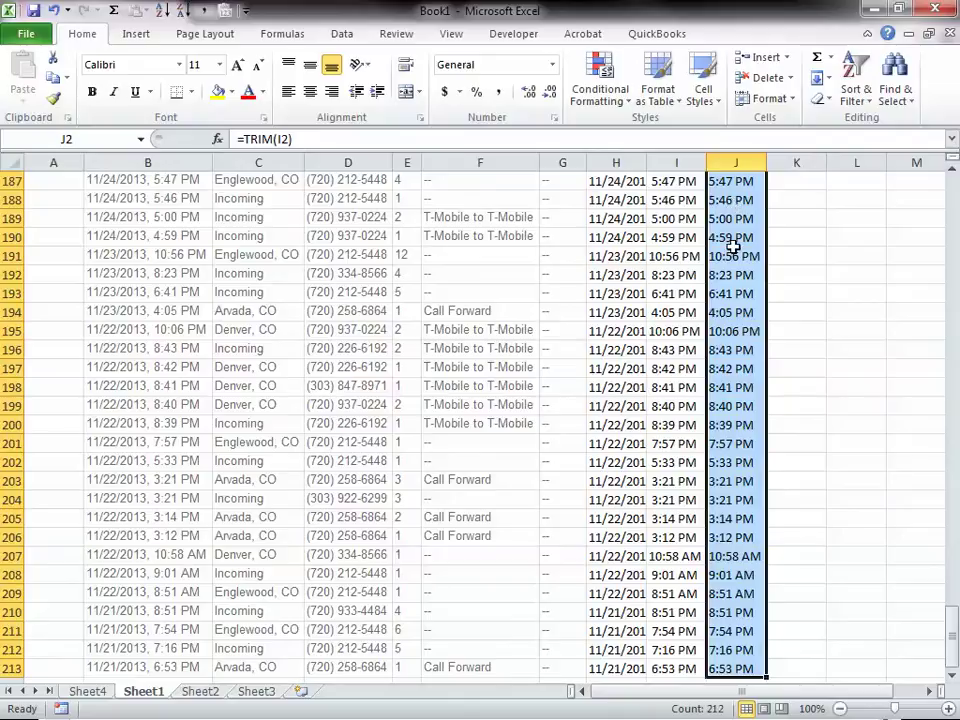
mouse_move(767, 262)
mouse_down()
mouse_move(776, 266)
mouse_move(755, 272)
mouse_up()
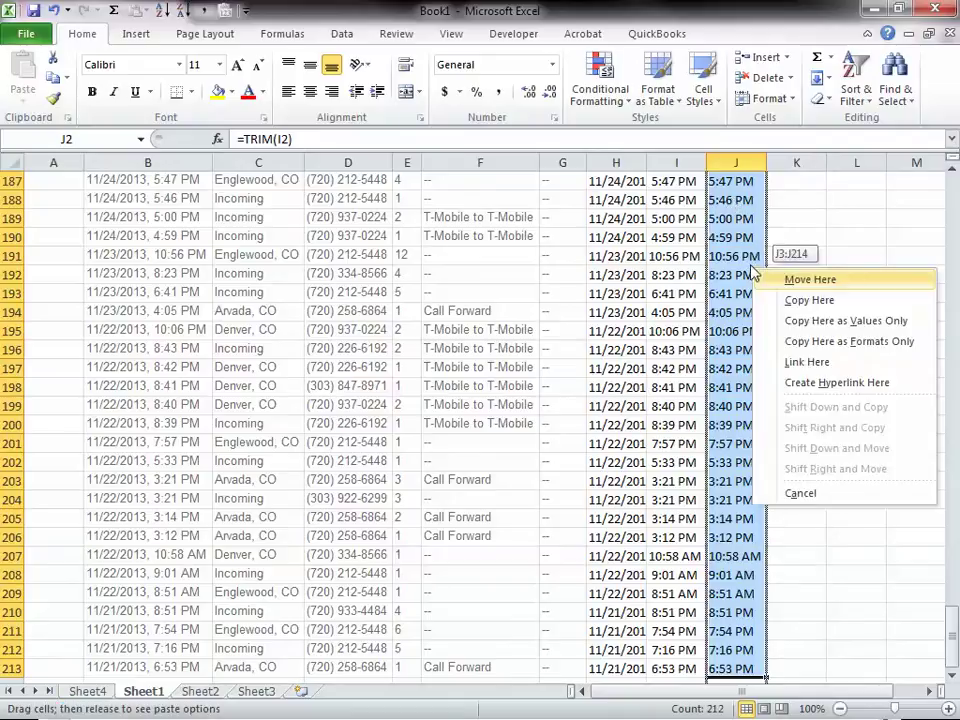
Step: Paste the trimmed times into column J as values only and check J28 against I28
click(899, 322)
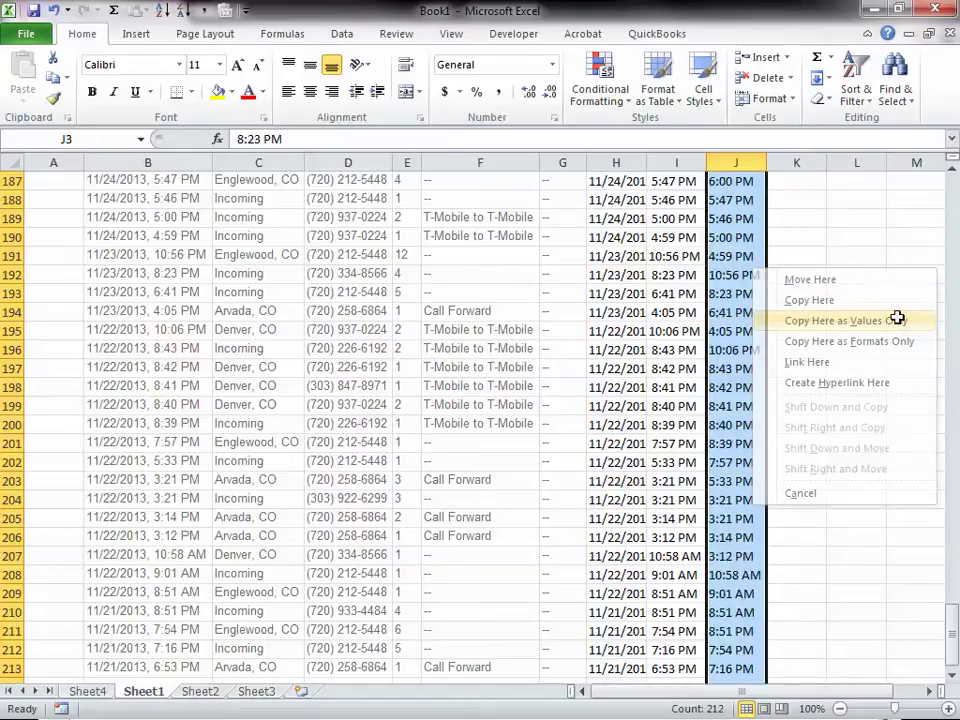
scroll(839, 346, up, 8)
scroll(839, 346, up, 20)
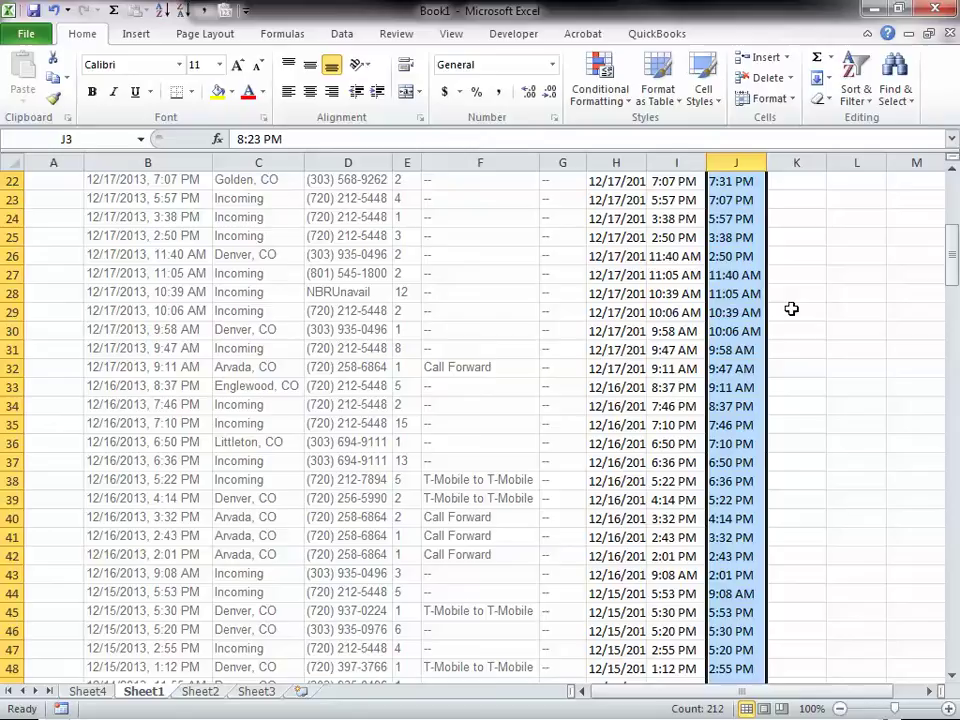
click(737, 293)
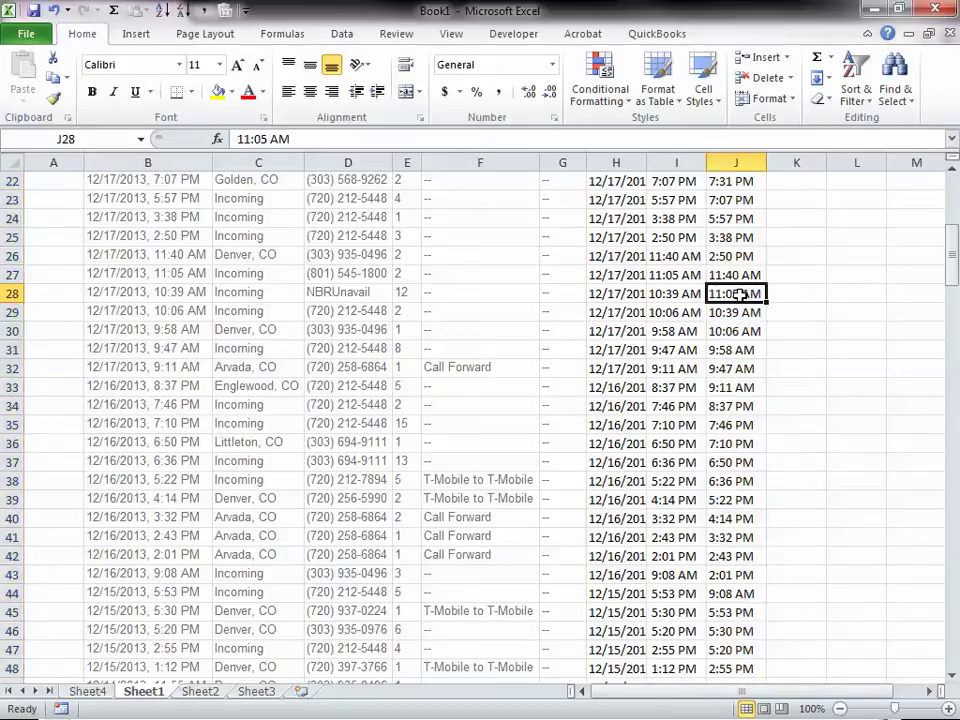
key(Left)
key(ctrl+Up)
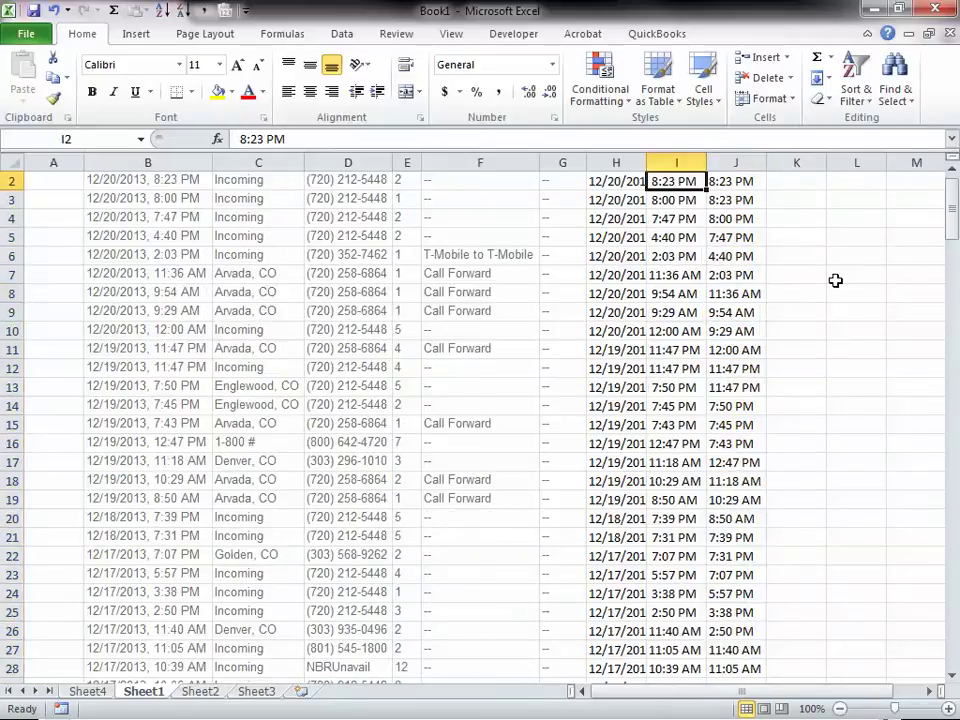
key(Up)
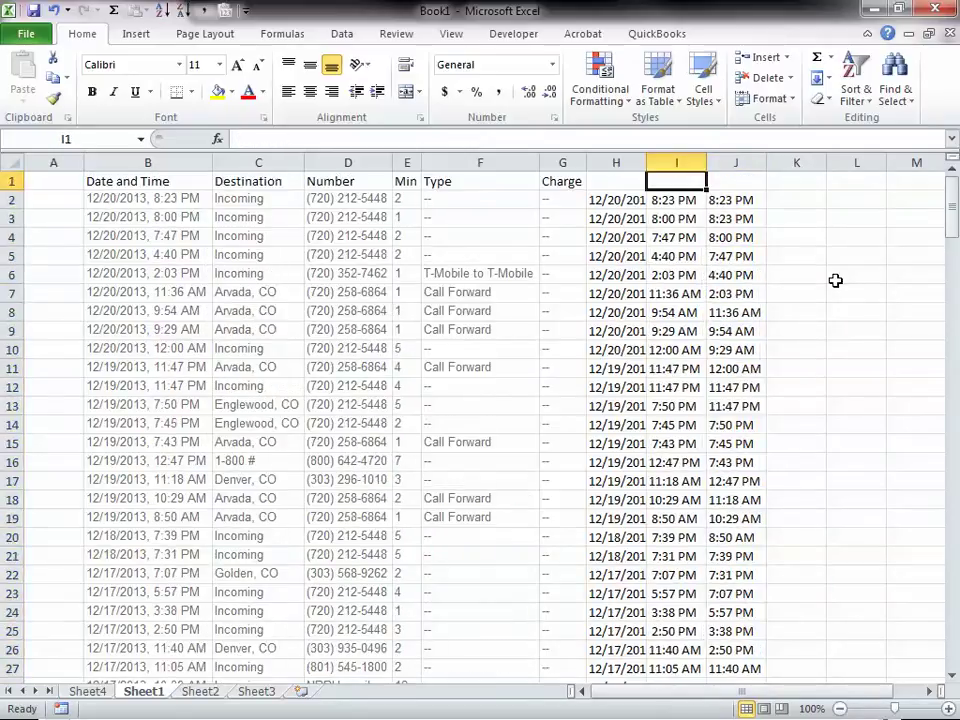
Step: Compare columns I and J, finding J3 shows 8:23 PM while I3 shows 8:00 PM
click(672, 201)
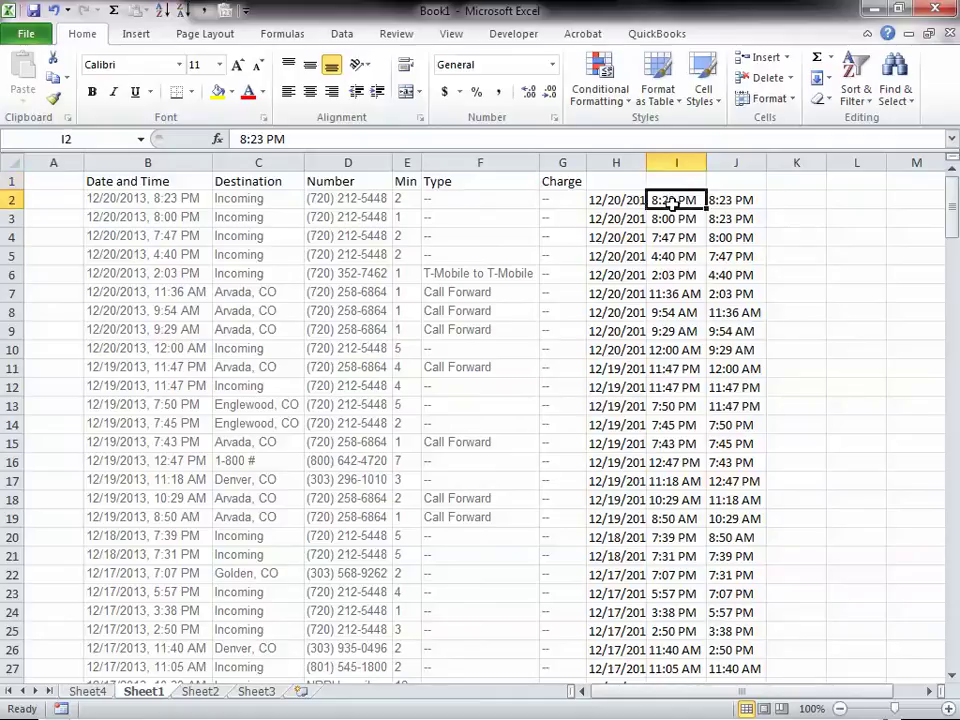
click(735, 198)
click(680, 199)
click(735, 198)
click(676, 201)
click(682, 218)
click(692, 292)
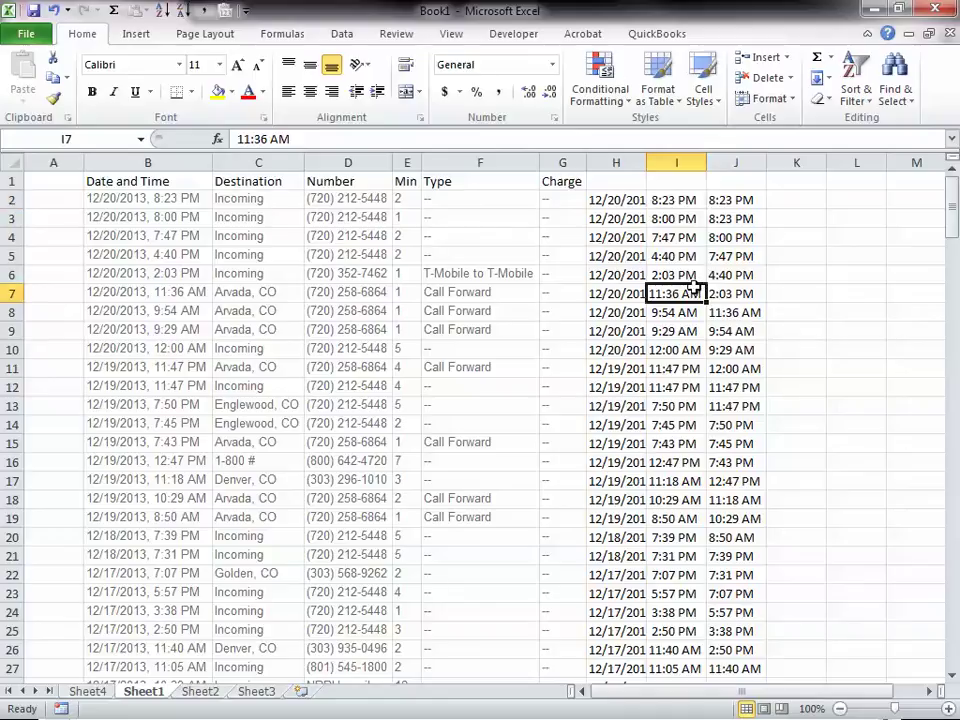
click(672, 220)
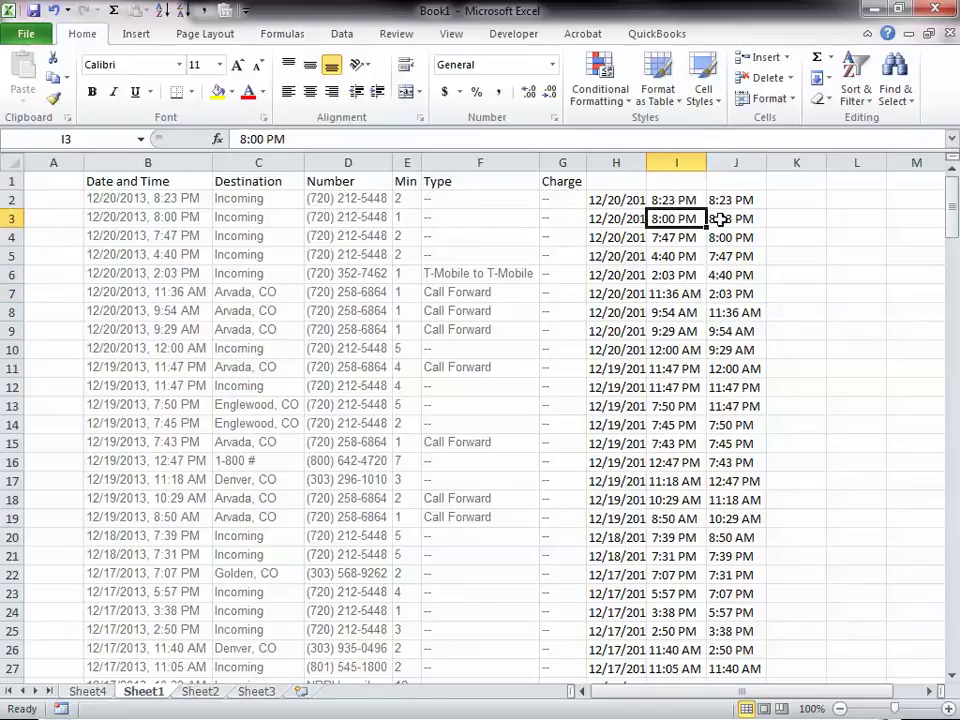
click(727, 219)
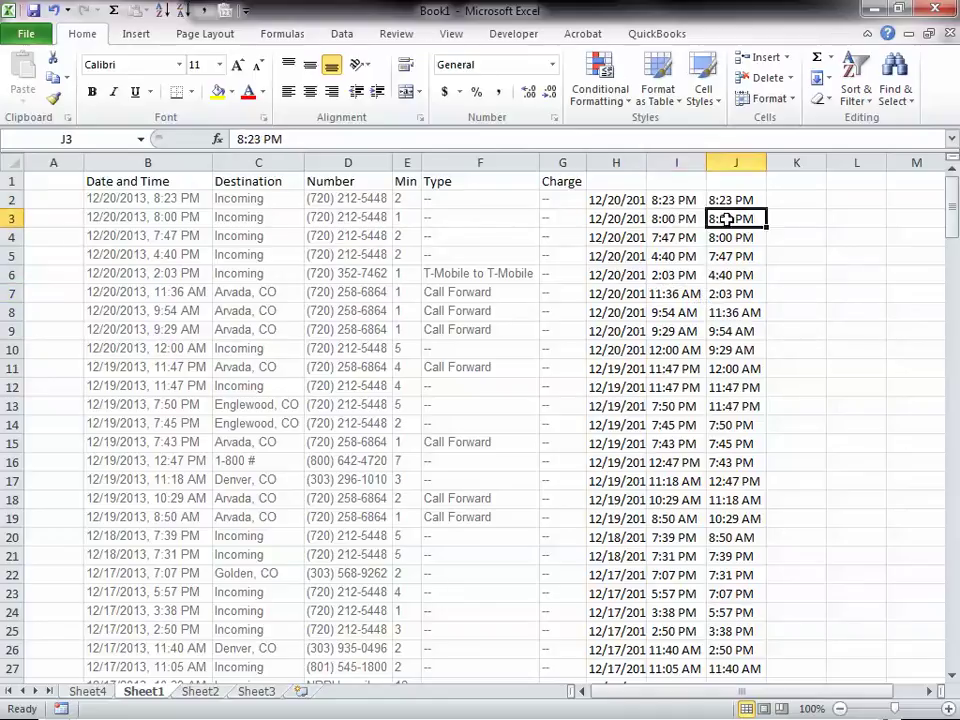
click(674, 199)
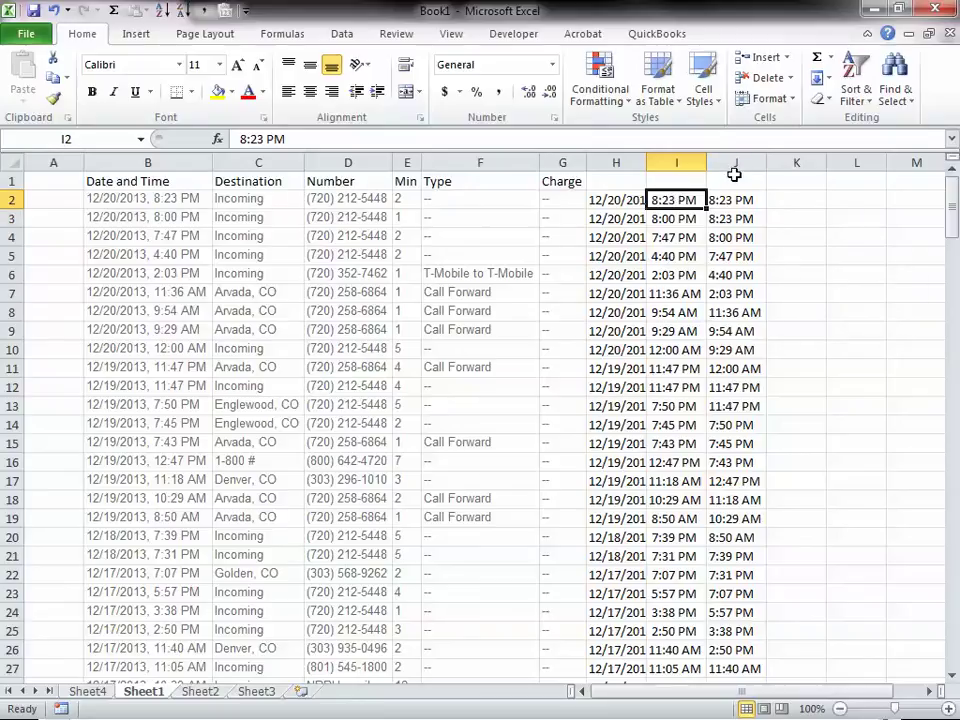
Step: Delete columns I and J, then re-enter =RIGHT(B2, 8) in I2 and fill it down
drag(692, 162, 733, 160)
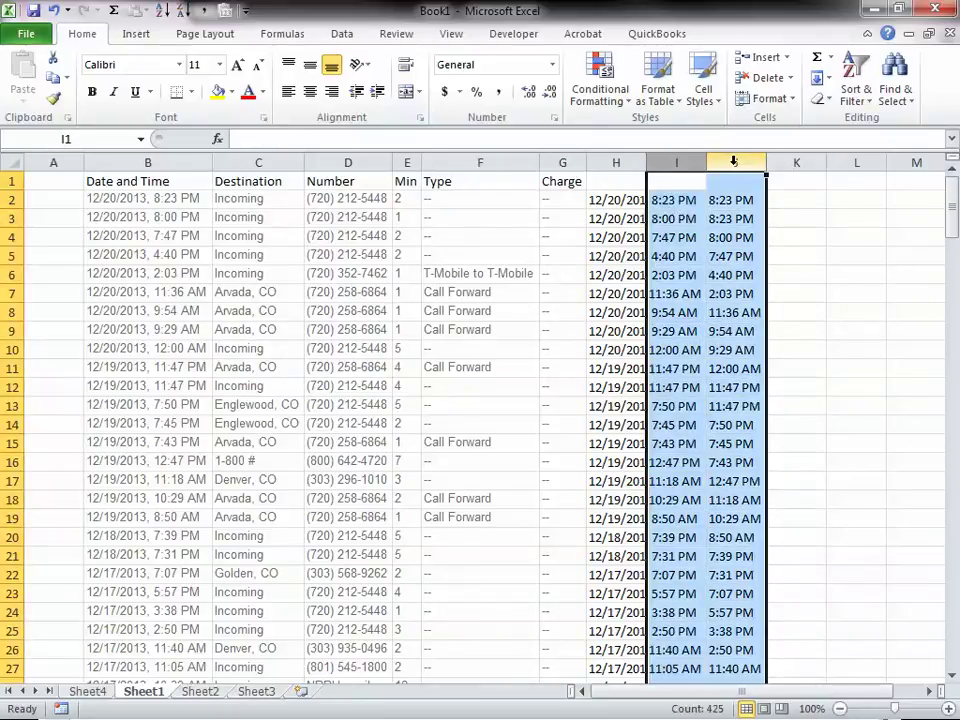
right_click(729, 206)
click(775, 352)
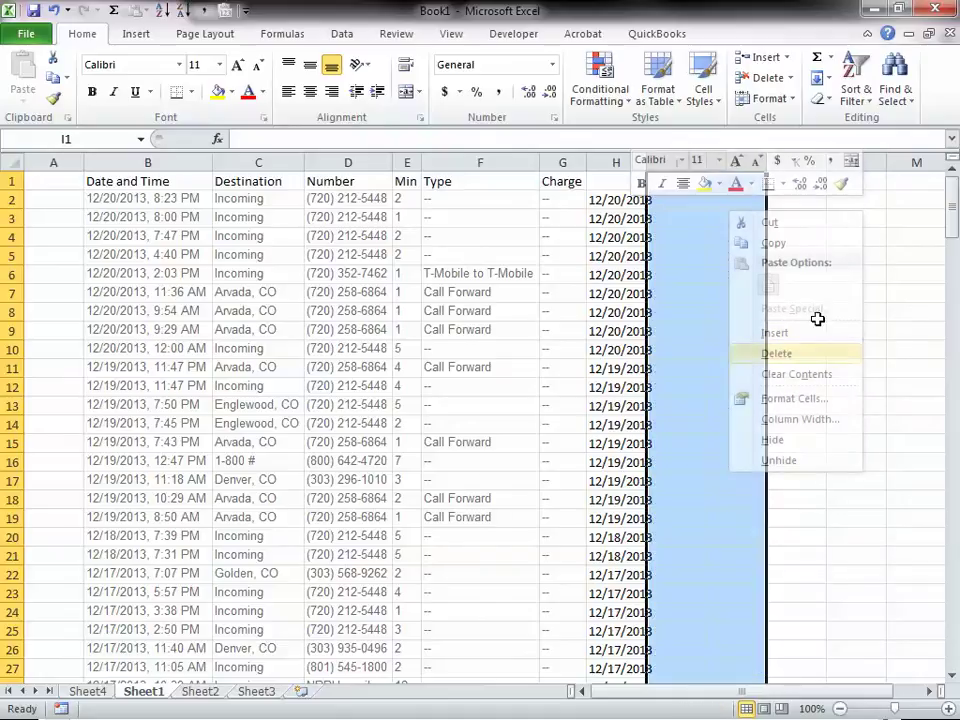
click(677, 201)
text(=)
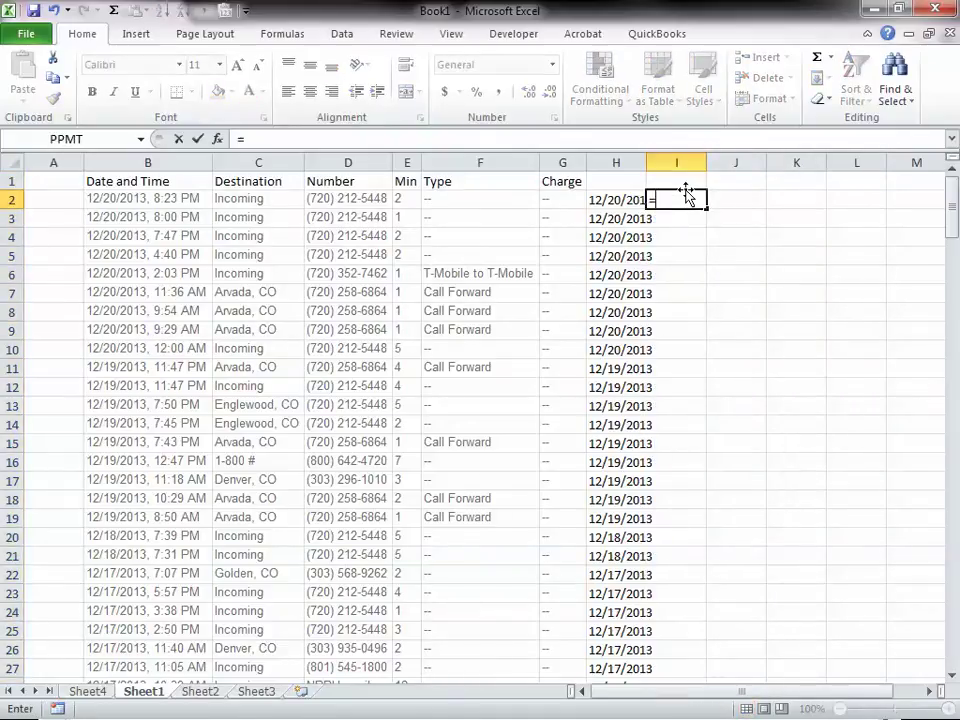
text(righ)
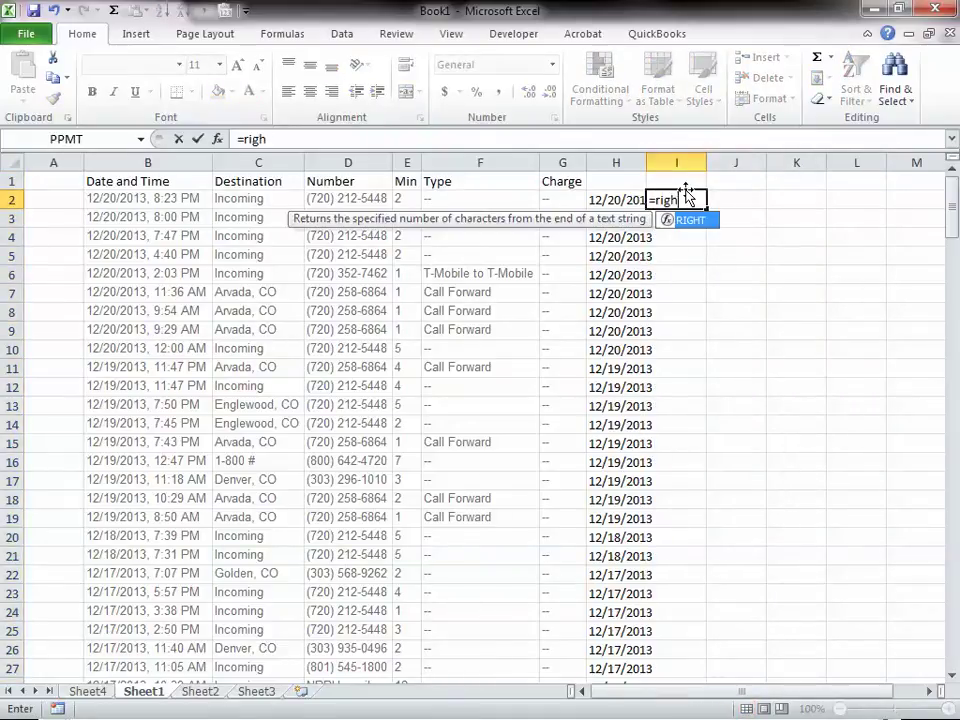
text(t()
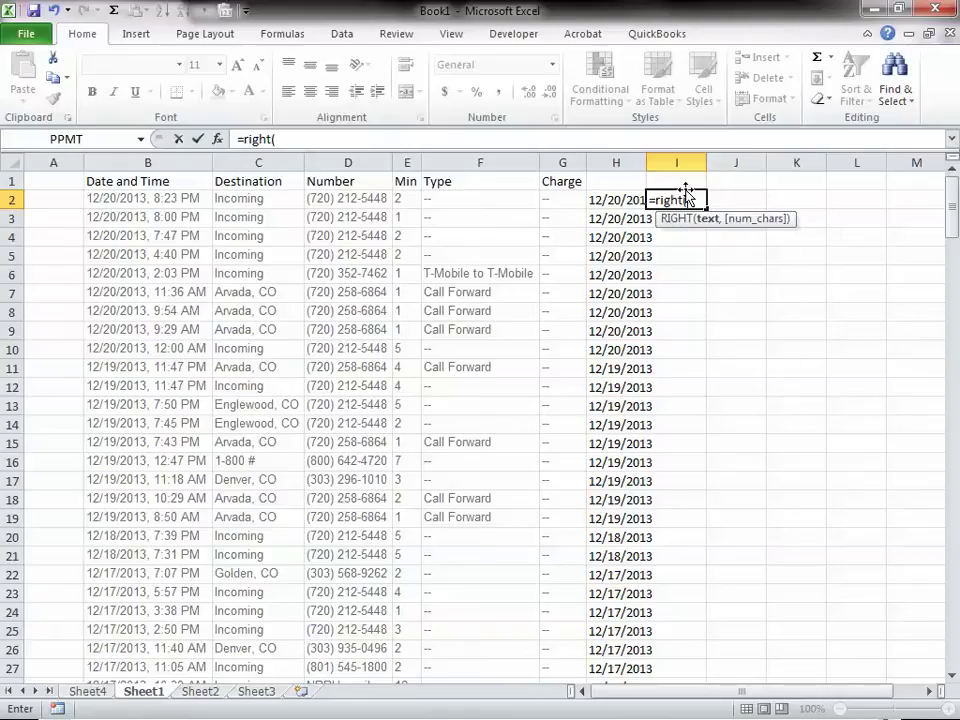
text(b2,)
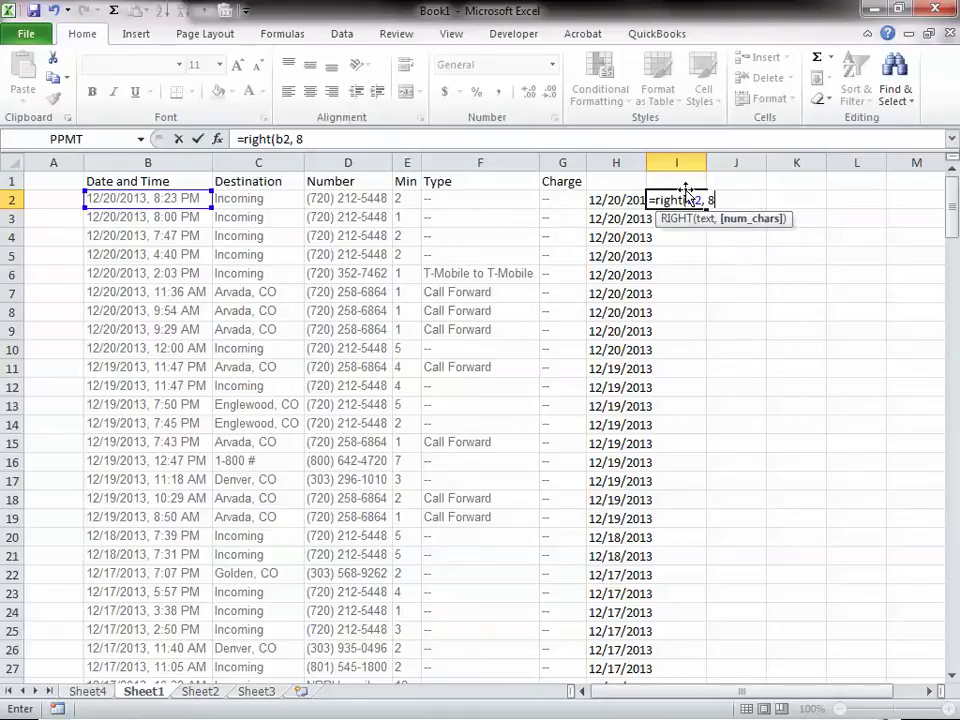
text( 8))
key(Return)
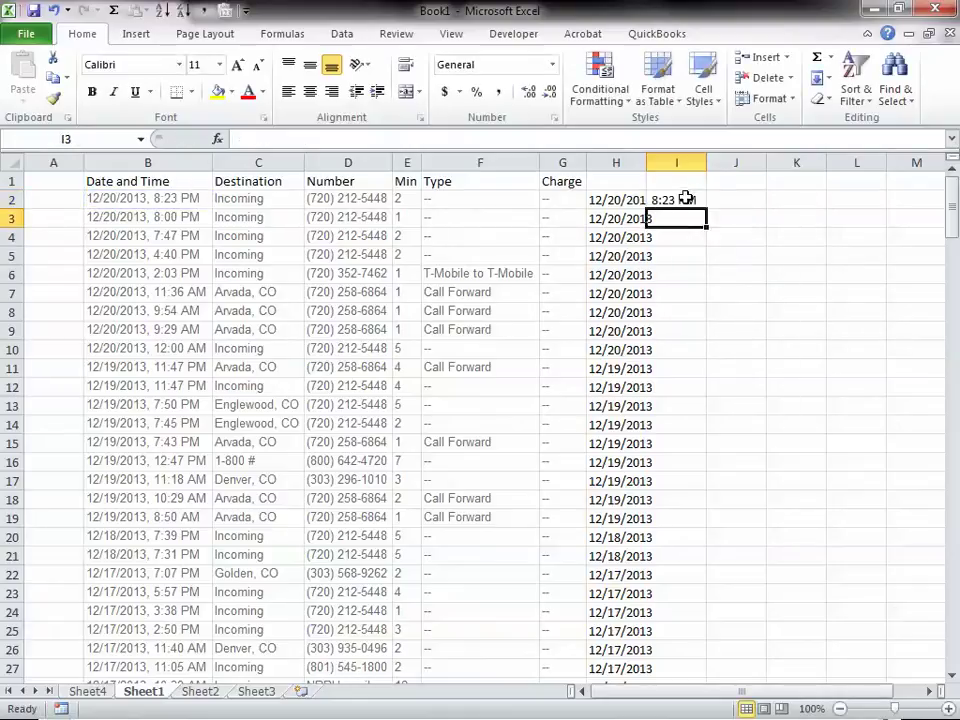
click(690, 199)
double_click(706, 208)
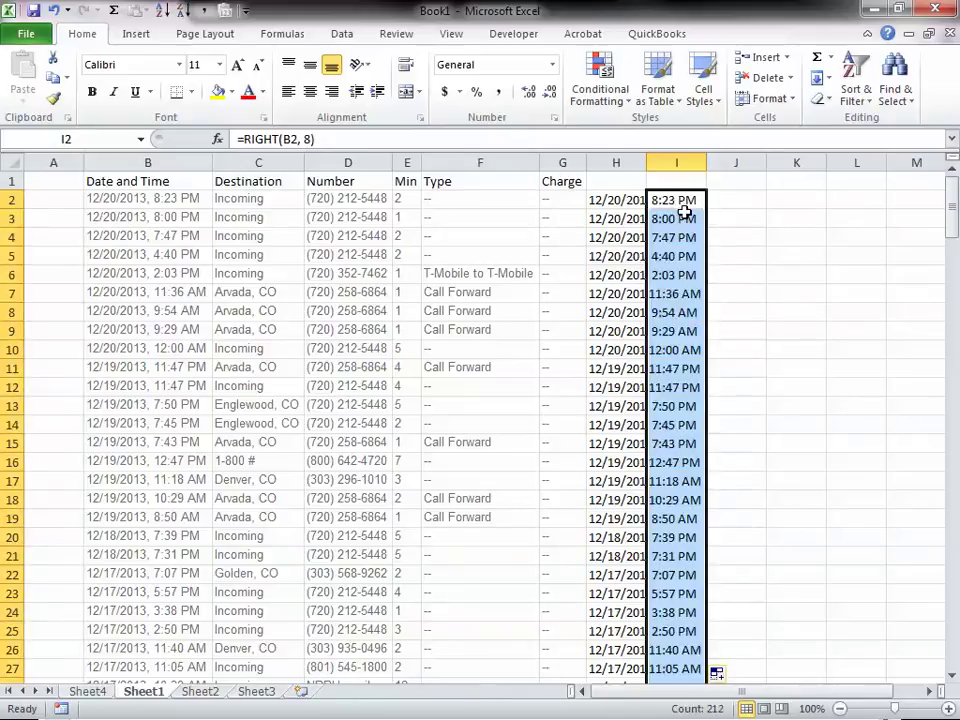
Step: Convert I2:I213 to plain time values with Copy Here as Values Only
click(692, 201)
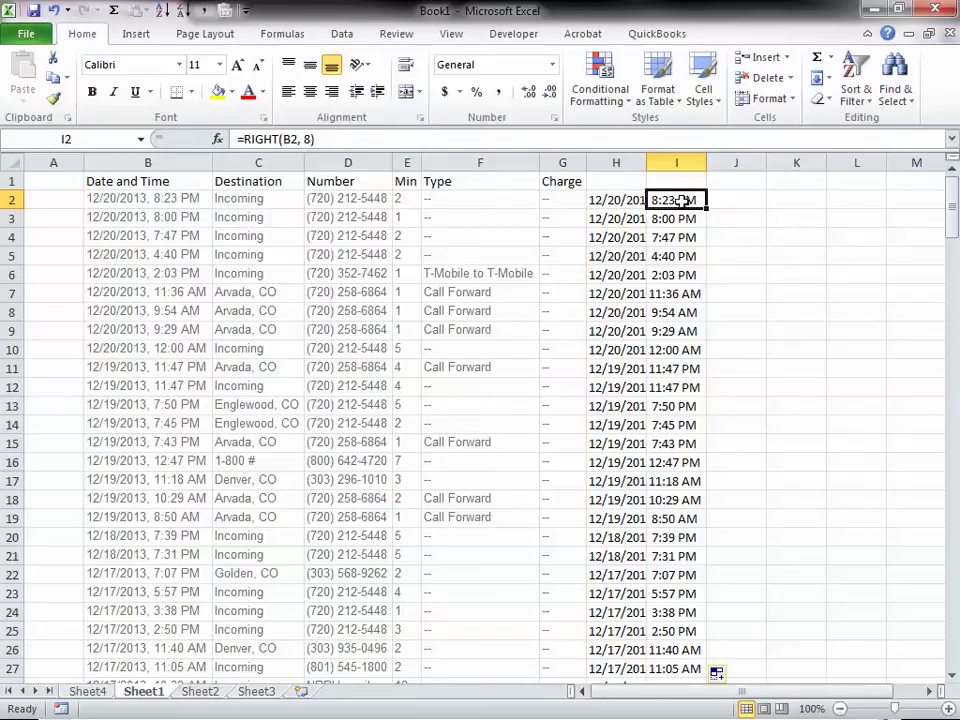
key(ctrl+shift+Down)
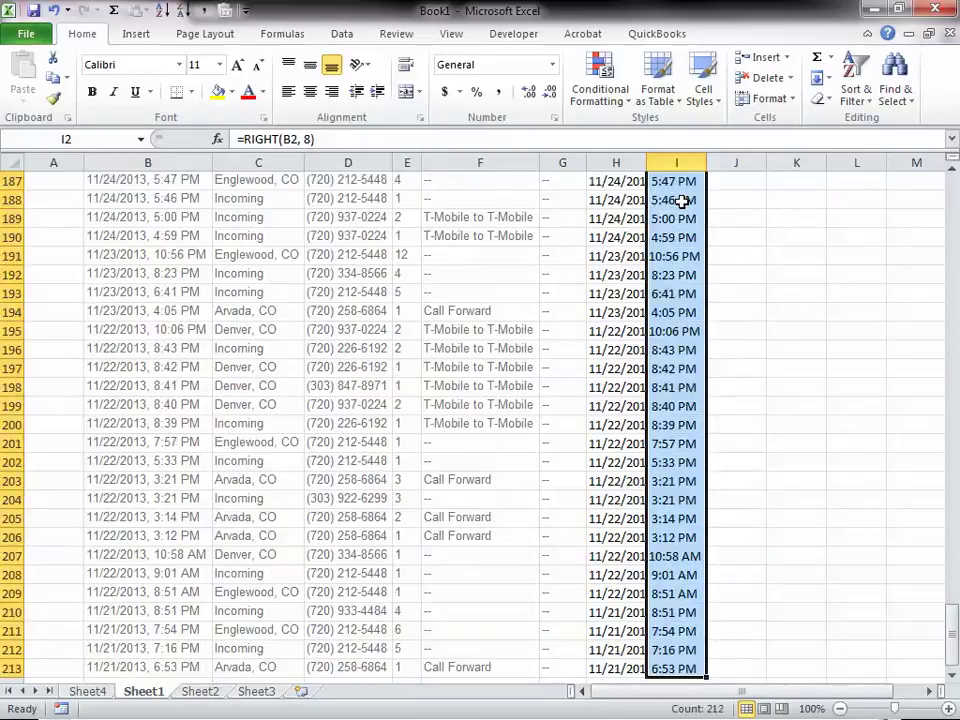
mouse_move(707, 214)
mouse_down()
mouse_move(772, 226)
mouse_move(700, 218)
mouse_up()
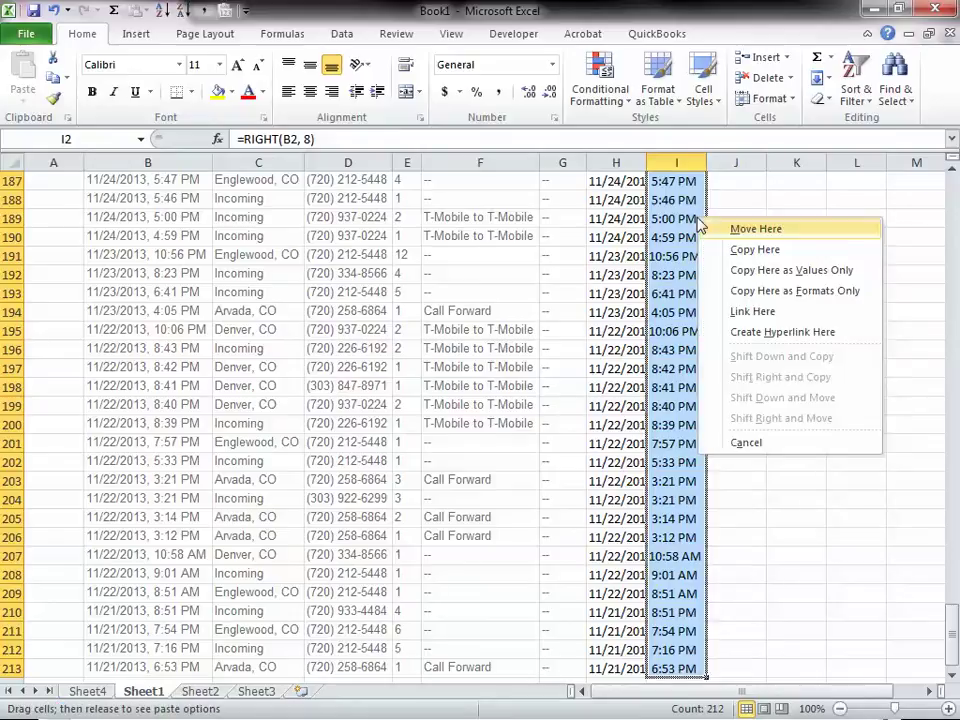
click(831, 268)
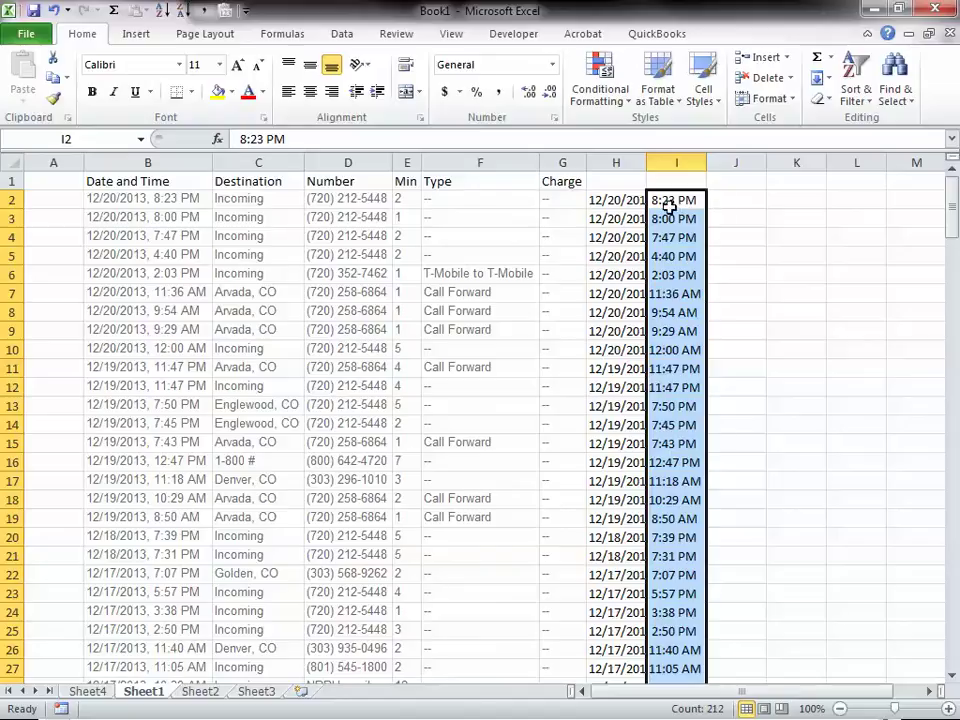
click(720, 201)
Step: Enter =TRIM(I2) in J2, fill it down, and convert column J to values only
text(=)
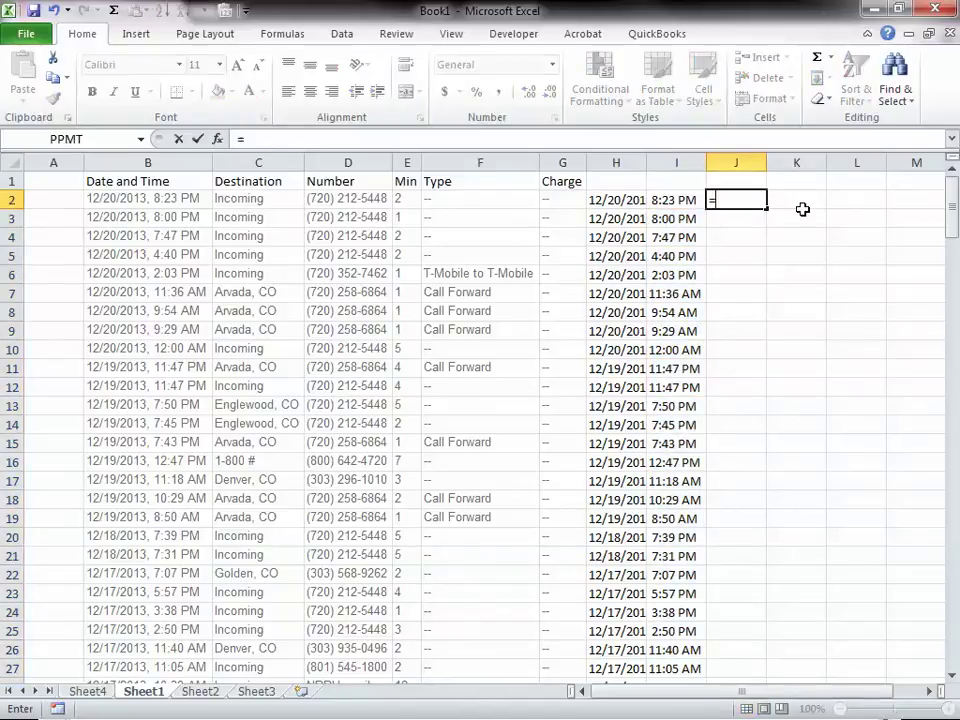
text(trim()
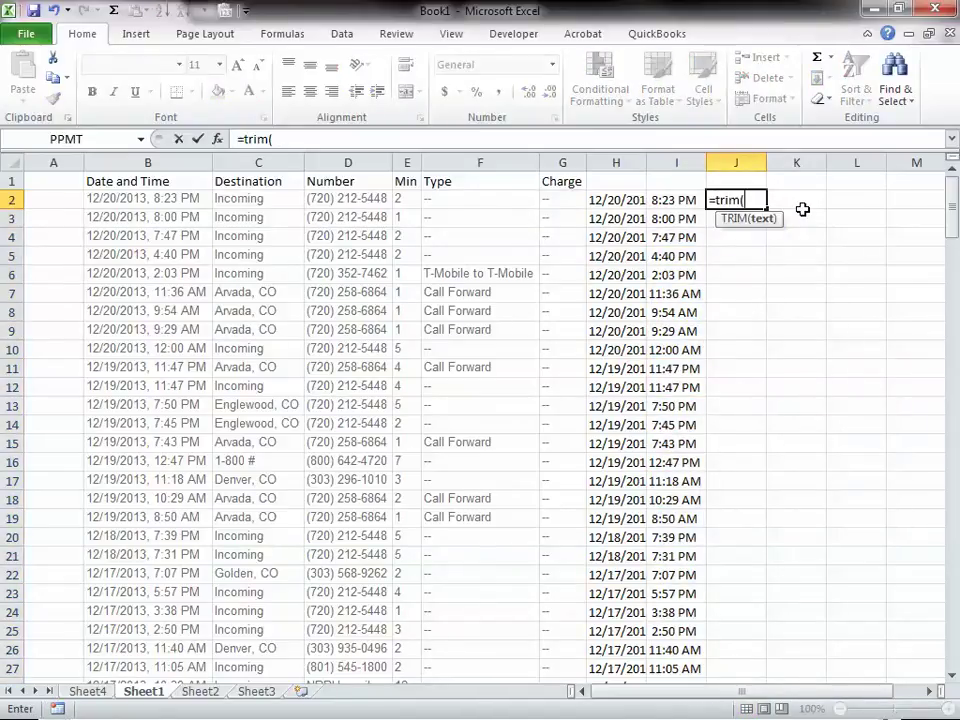
click(679, 201)
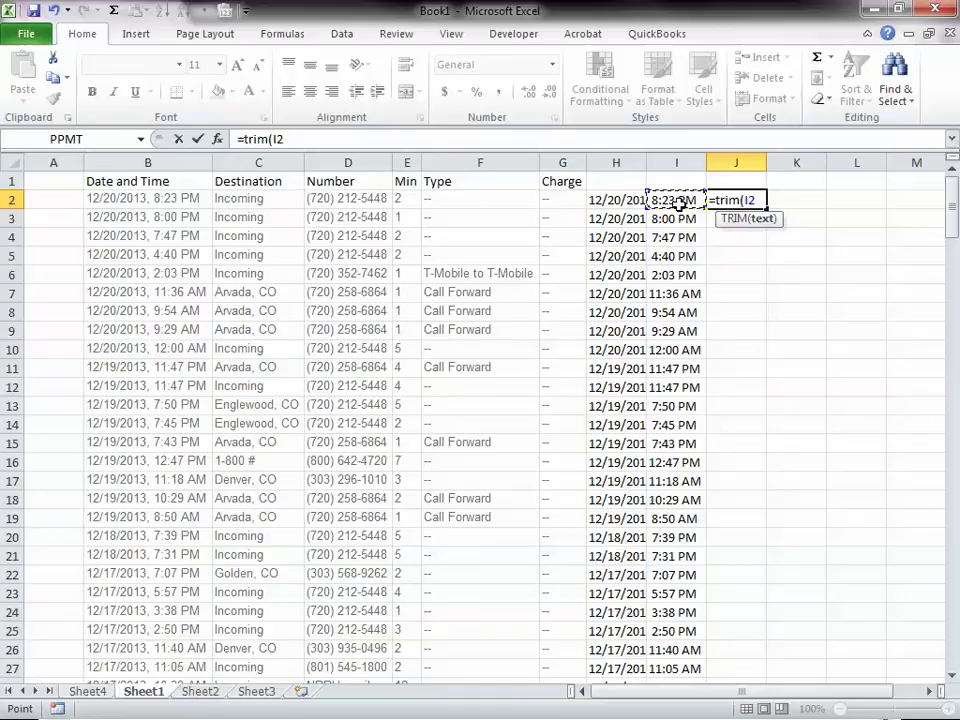
text())
key(Return)
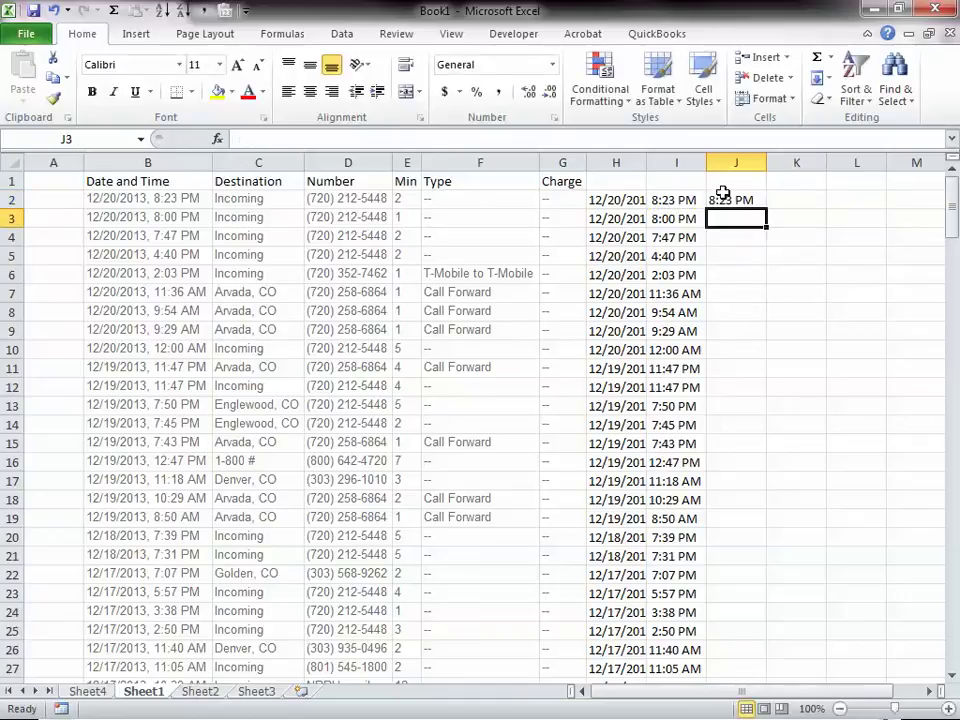
click(722, 200)
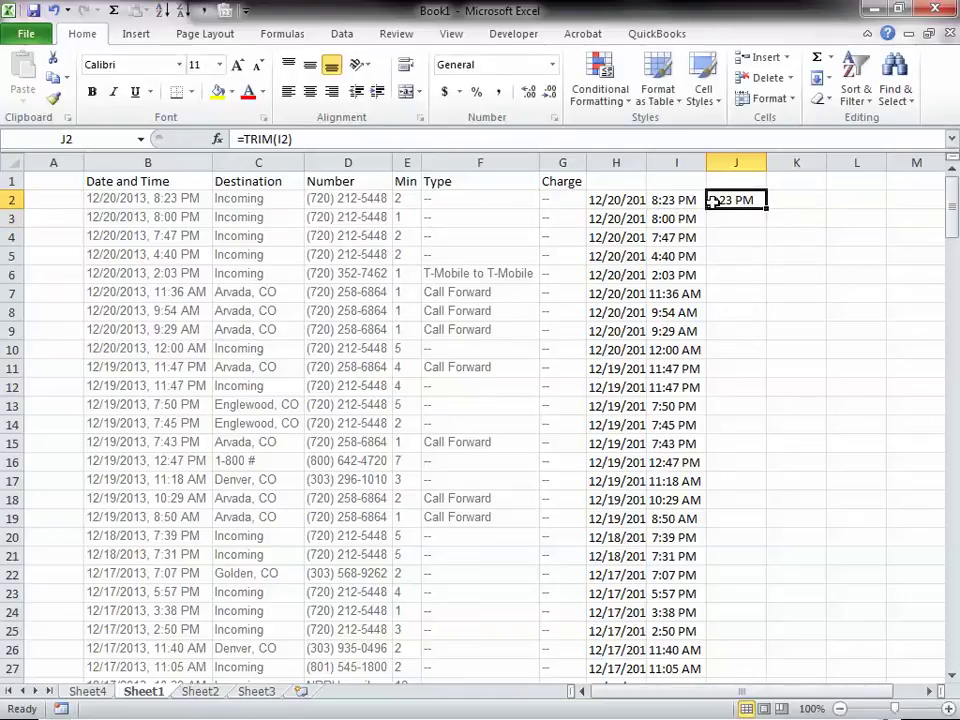
double_click(768, 207)
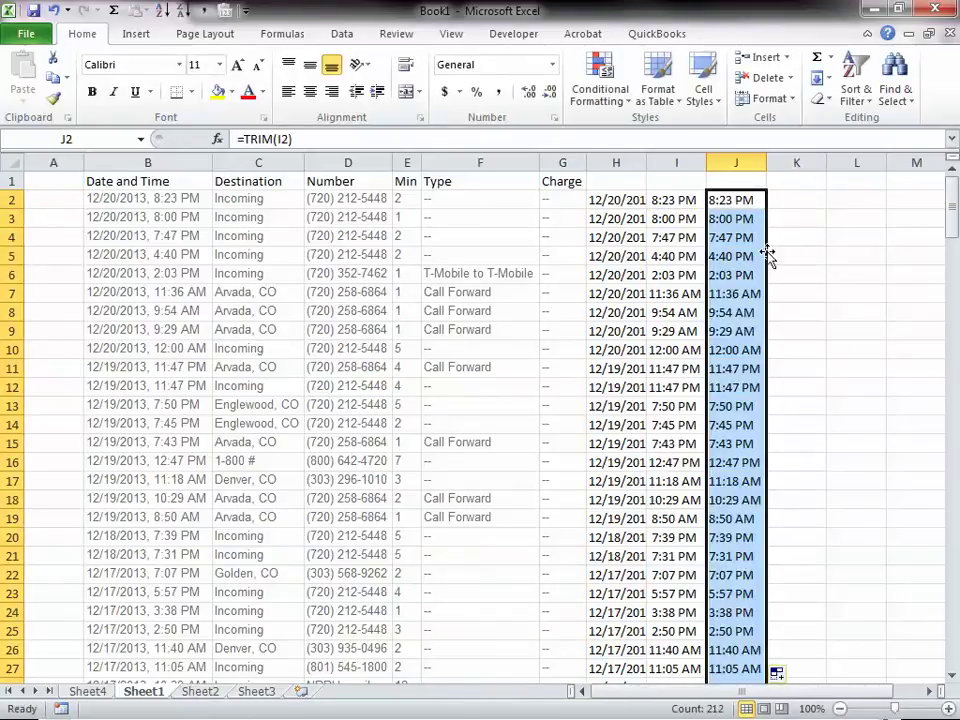
mouse_move(768, 255)
mouse_down()
mouse_move(785, 250)
mouse_move(763, 257)
mouse_move(776, 259)
mouse_up()
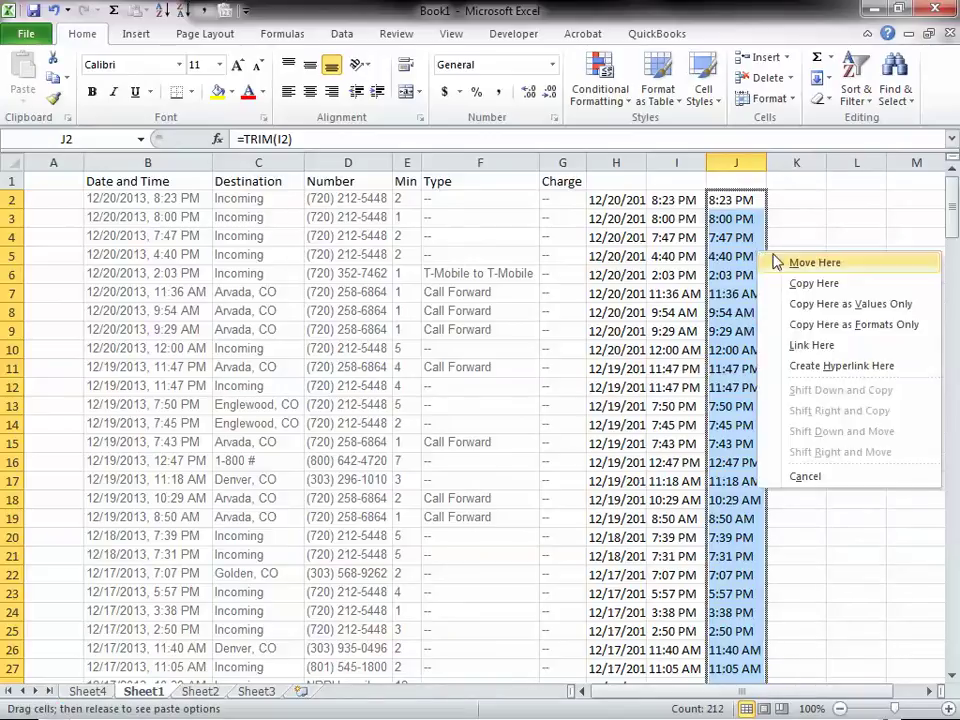
click(846, 304)
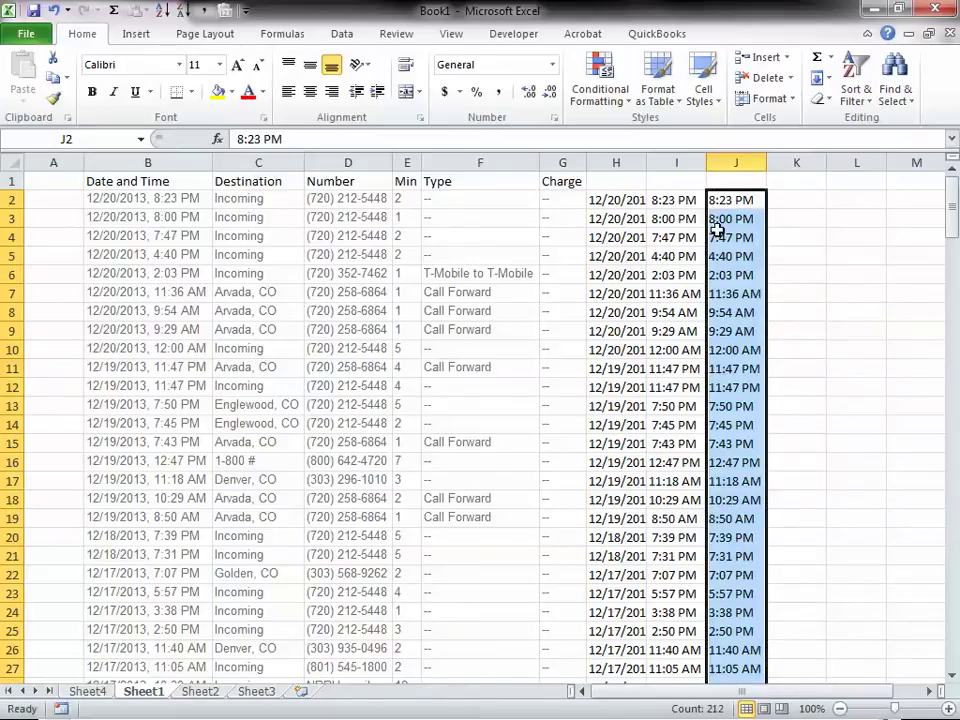
Step: Delete the untrimmed column I and head H1 'Date' and I1 'Time'
click(677, 162)
right_click(677, 162)
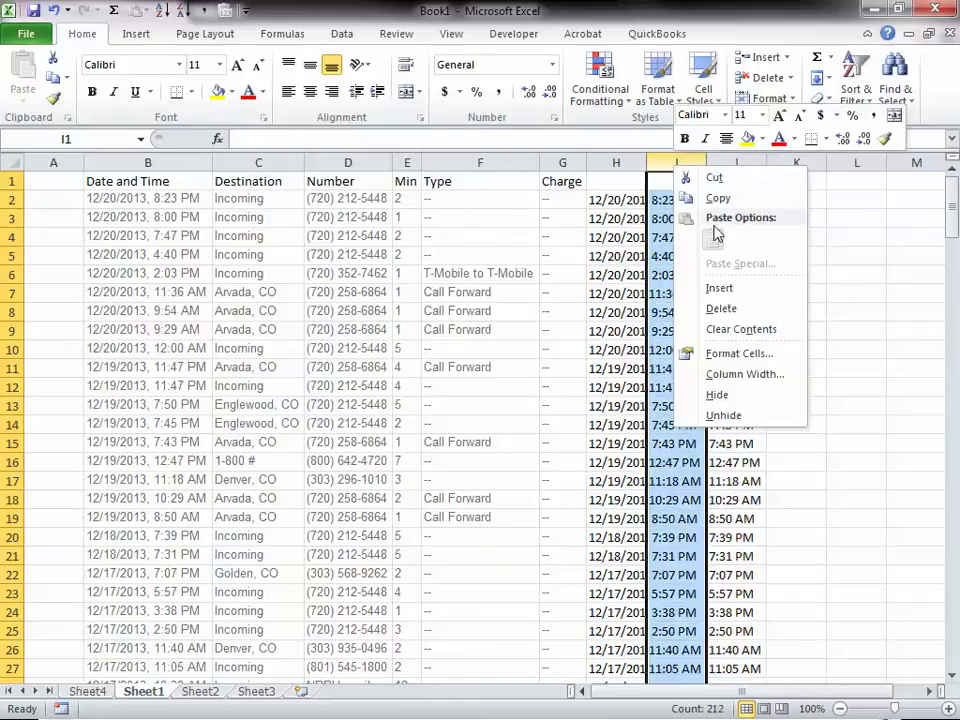
click(718, 307)
click(634, 181)
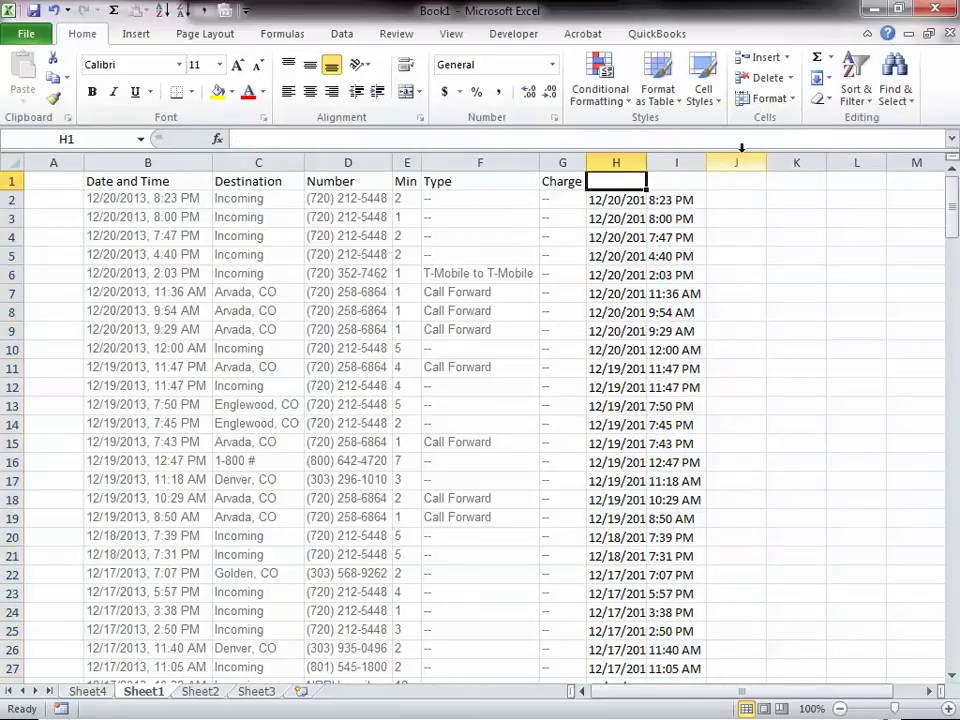
text(Date)
key(Tab)
text(Time)
key(Return)
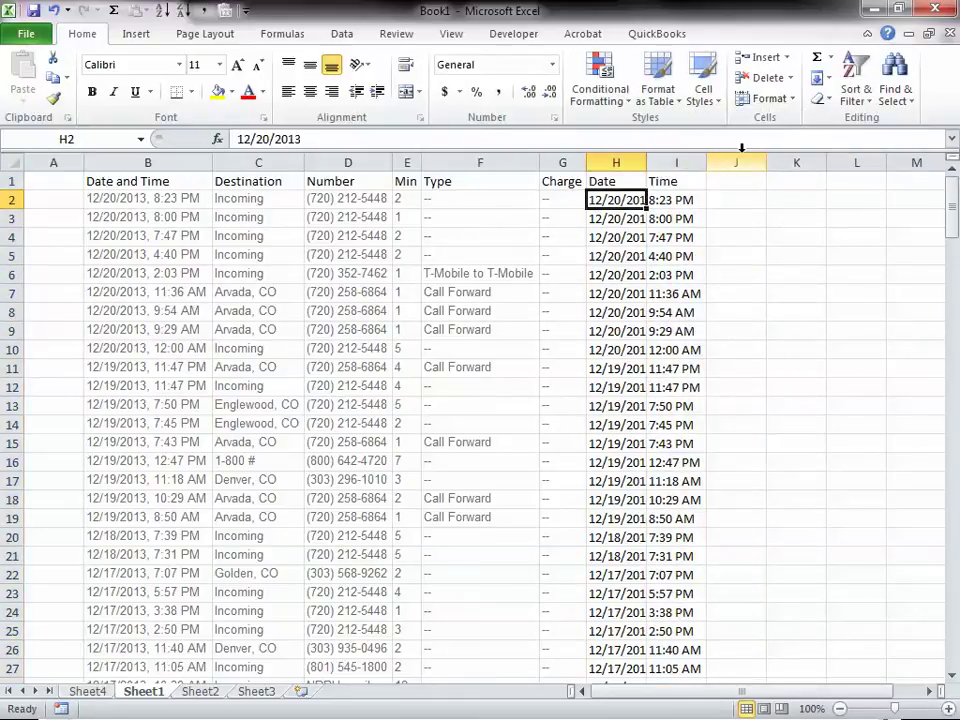
Step: Move the Date and Time columns from H:I to columns B and C with Insert Cut Cells
drag(616, 162, 690, 162)
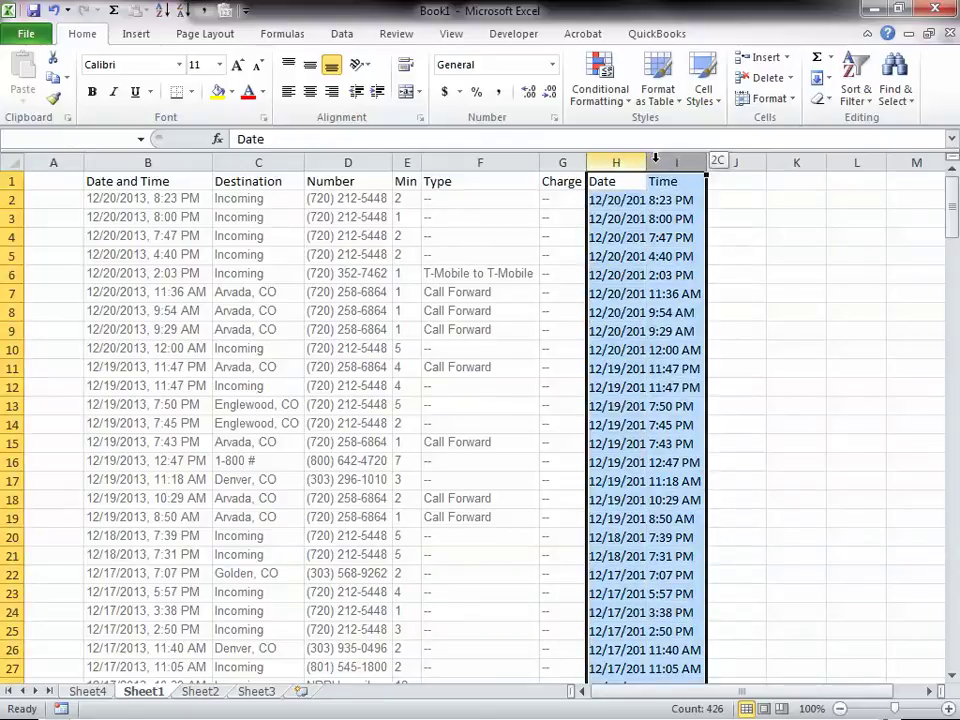
key(ctrl+c)
click(122, 162)
right_click(126, 163)
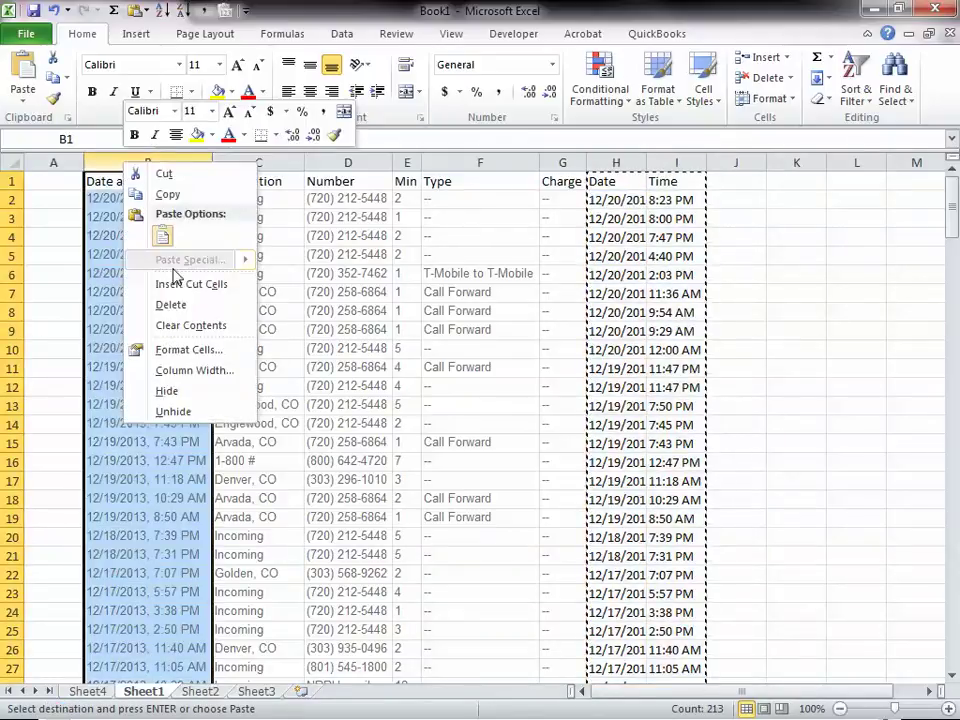
click(175, 287)
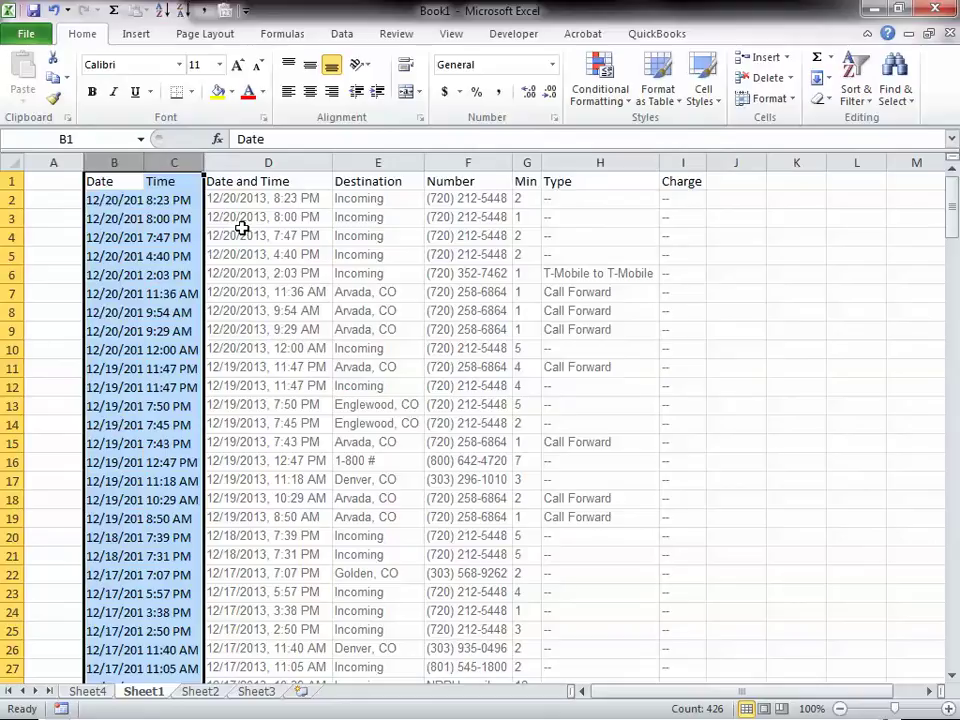
click(301, 236)
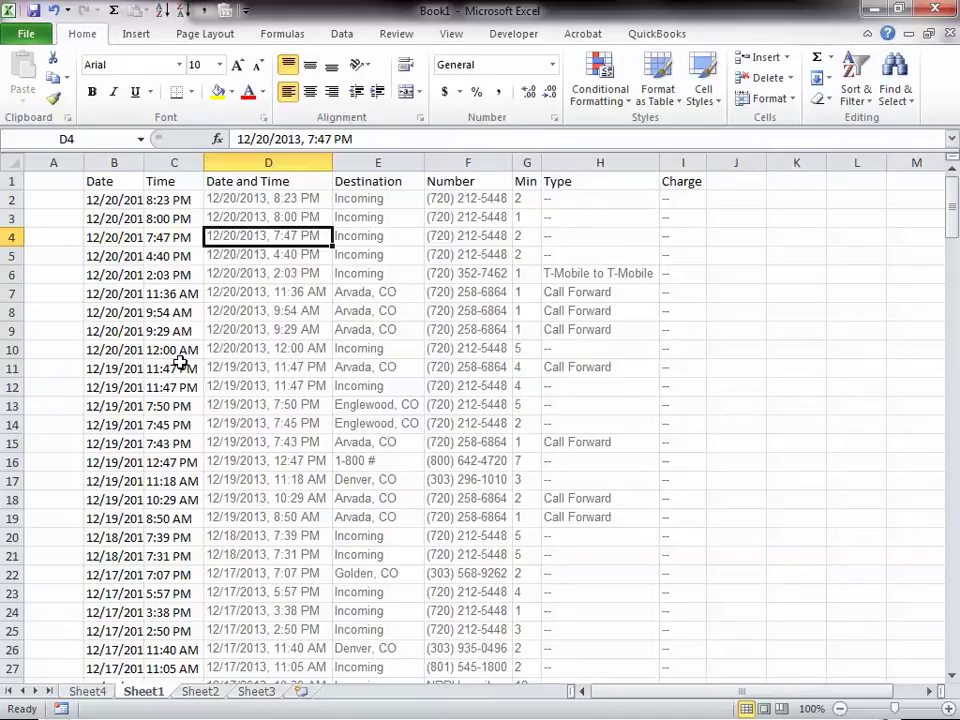
click(166, 201)
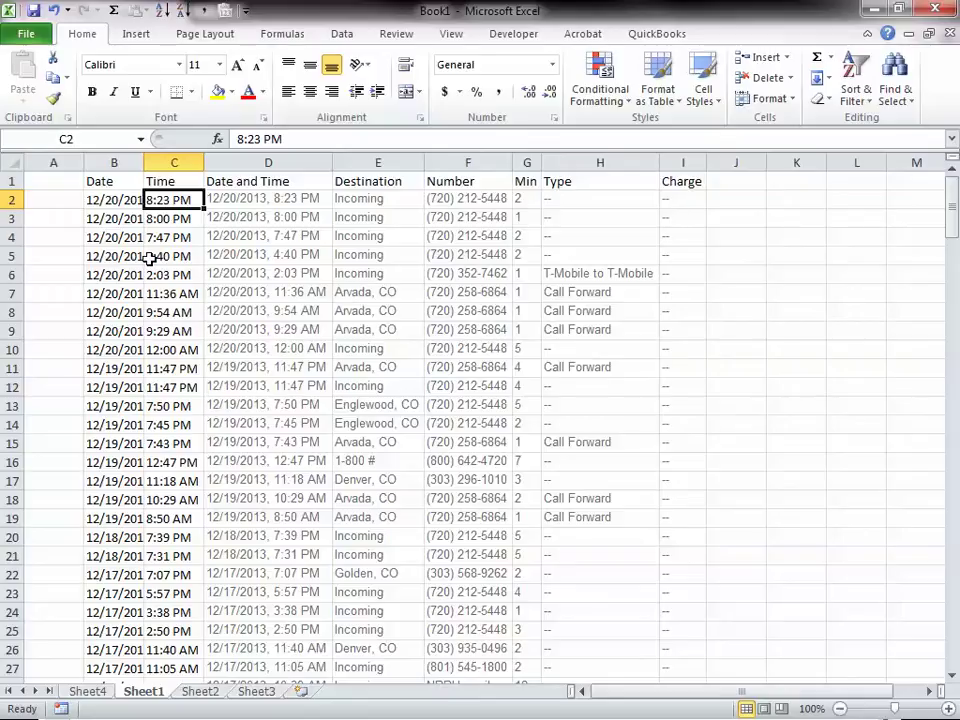
Step: Insert an empty column D before Date and Time, and enter 1:00 in L2
right_click(225, 162)
click(300, 285)
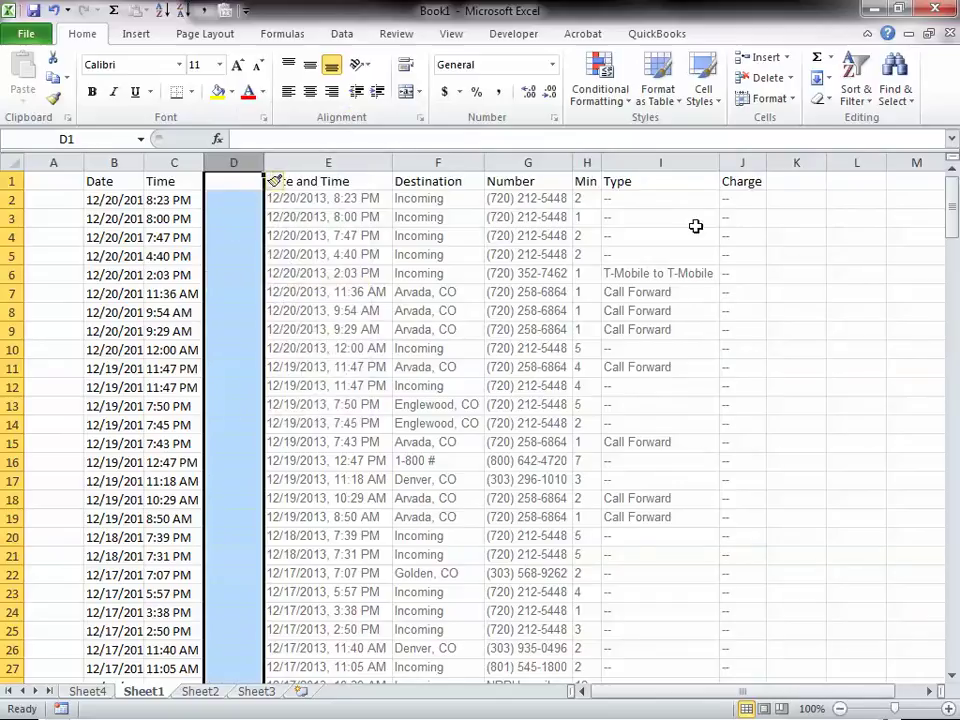
click(829, 199)
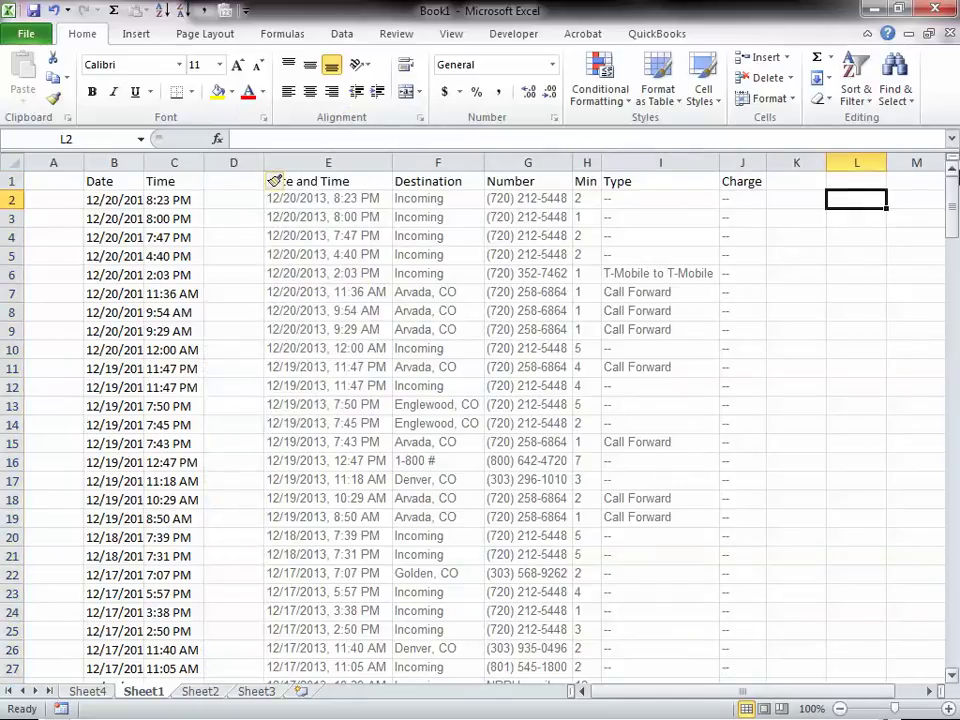
text(1:)
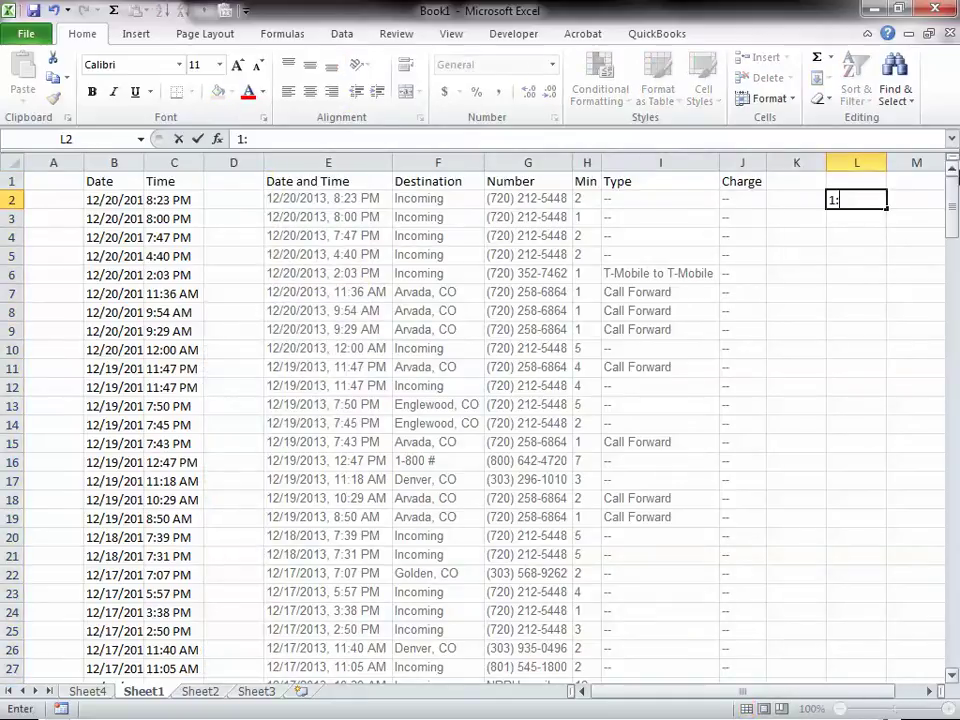
text(00)
key(Return)
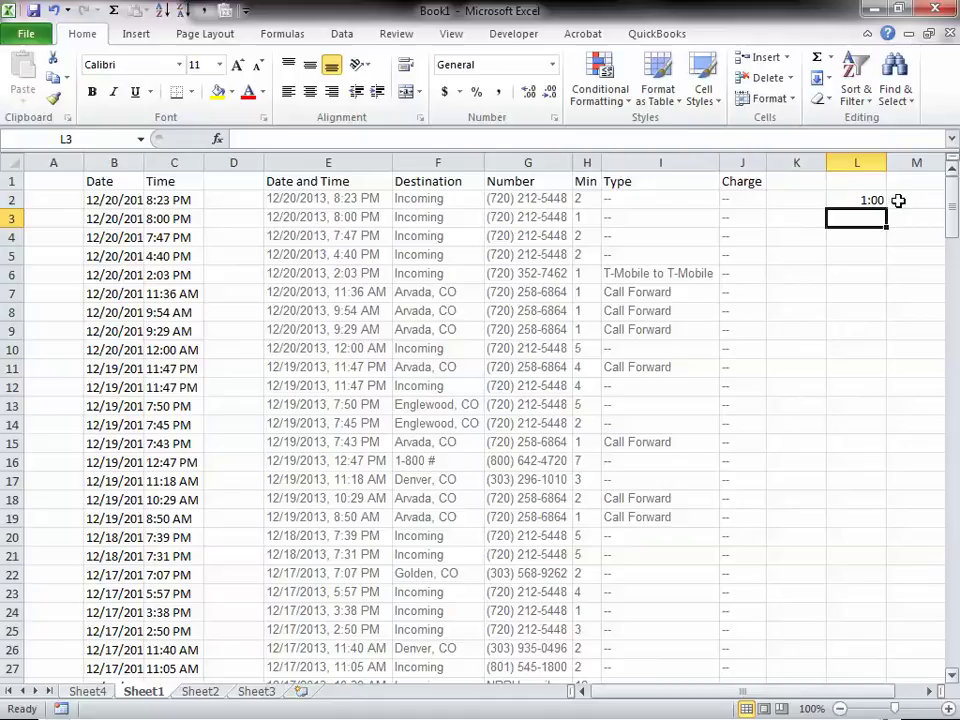
Step: Show L2's 1:00 as a decimal with five places, 0.04167
click(856, 198)
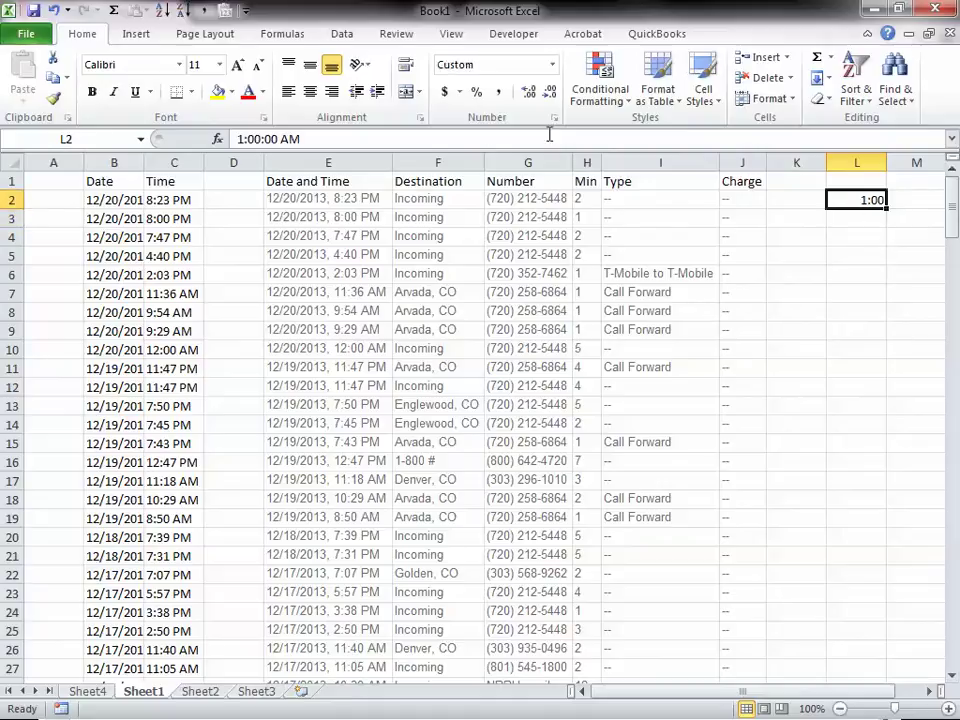
click(498, 91)
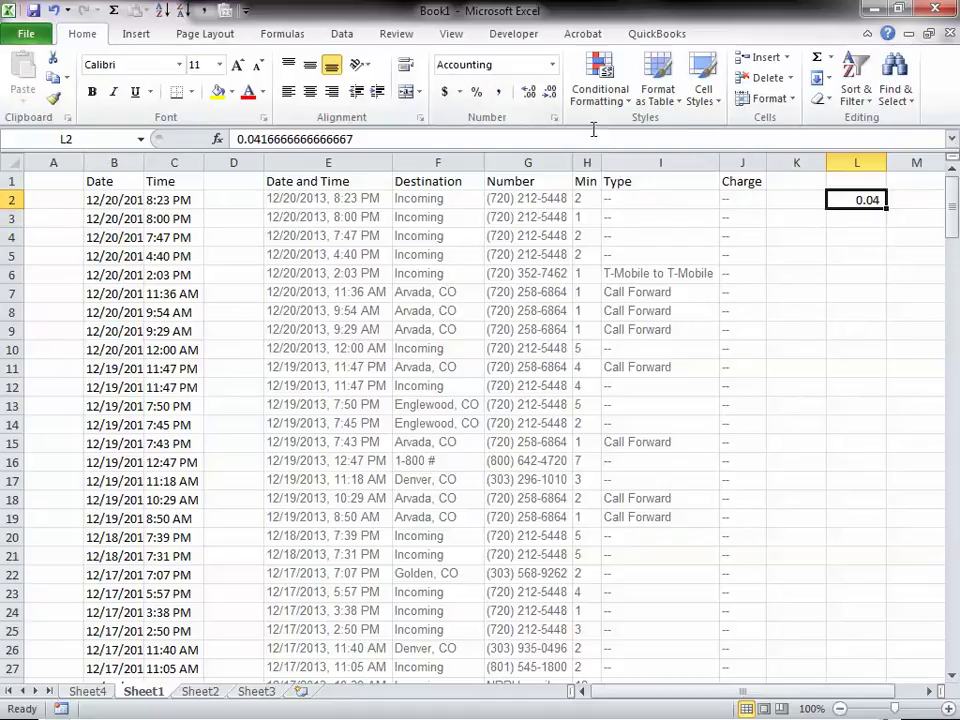
click(528, 98)
click(527, 97)
click(527, 97)
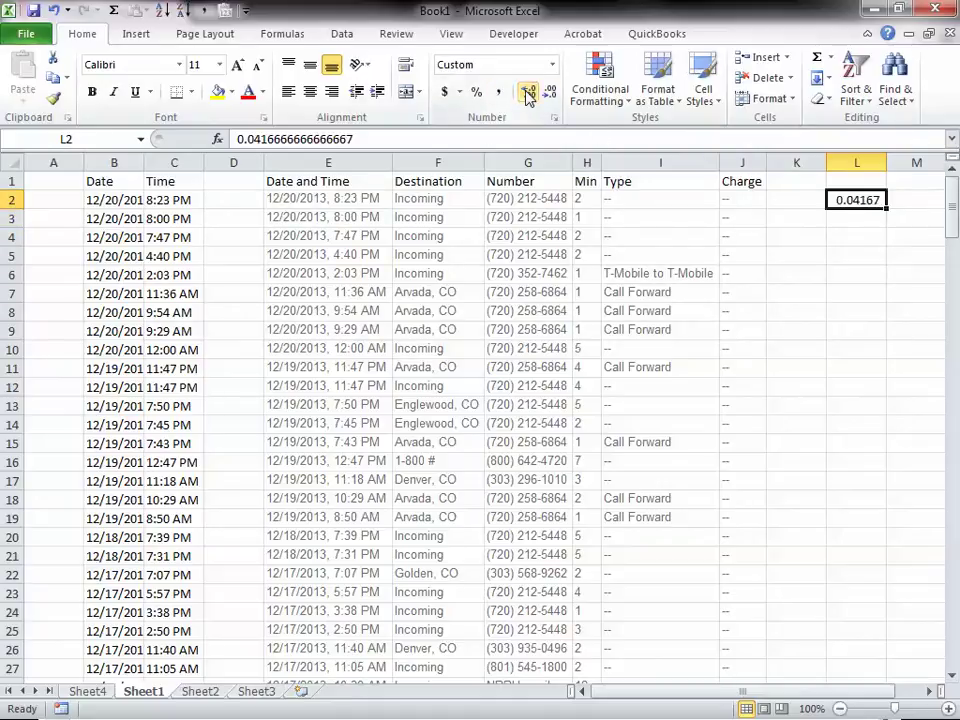
click(843, 275)
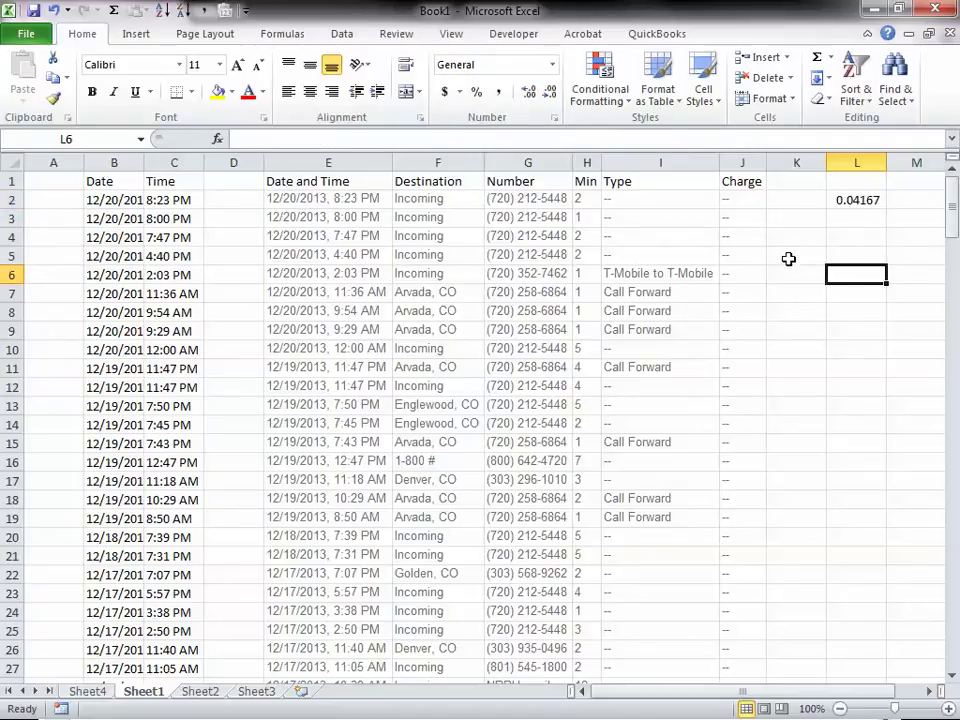
click(235, 199)
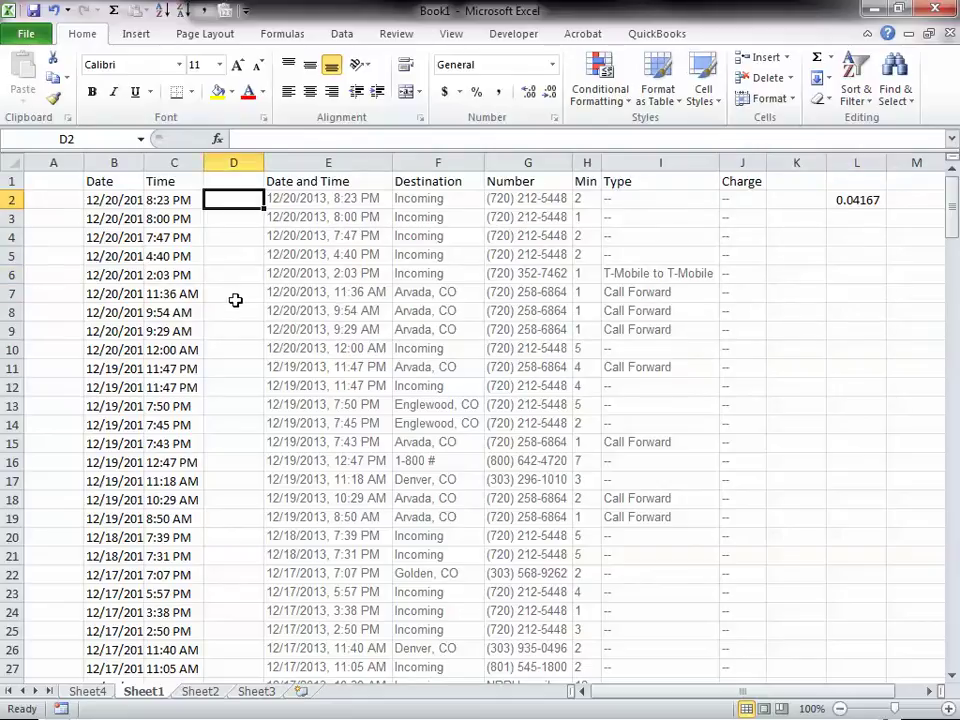
Step: Enter =INT(C2/L2)*L2 in D2 and format its result as Time
text(=)
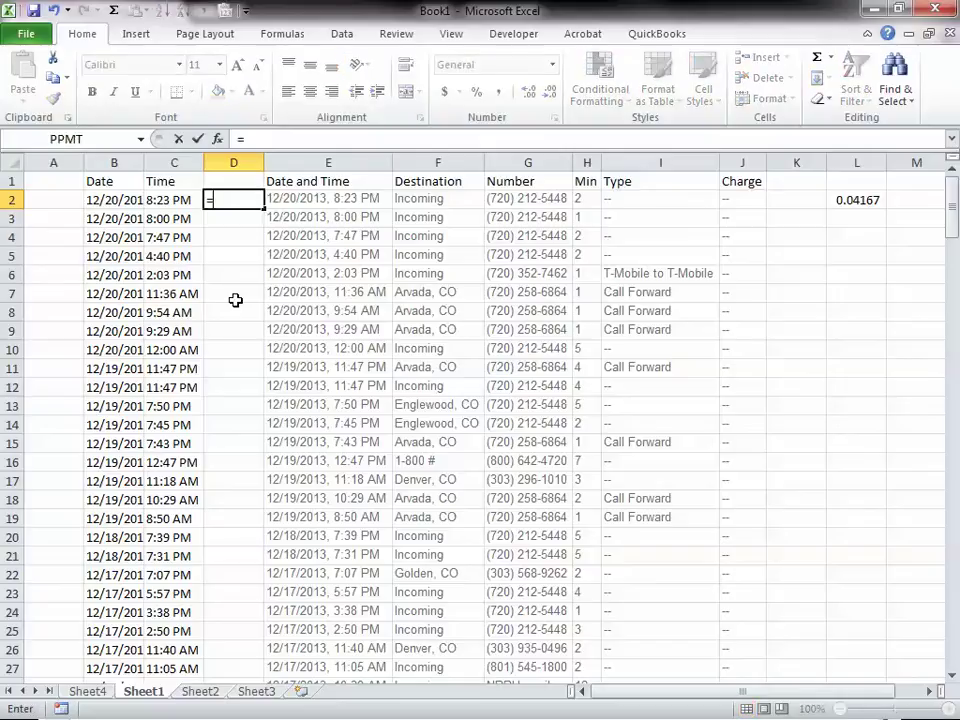
text(int()
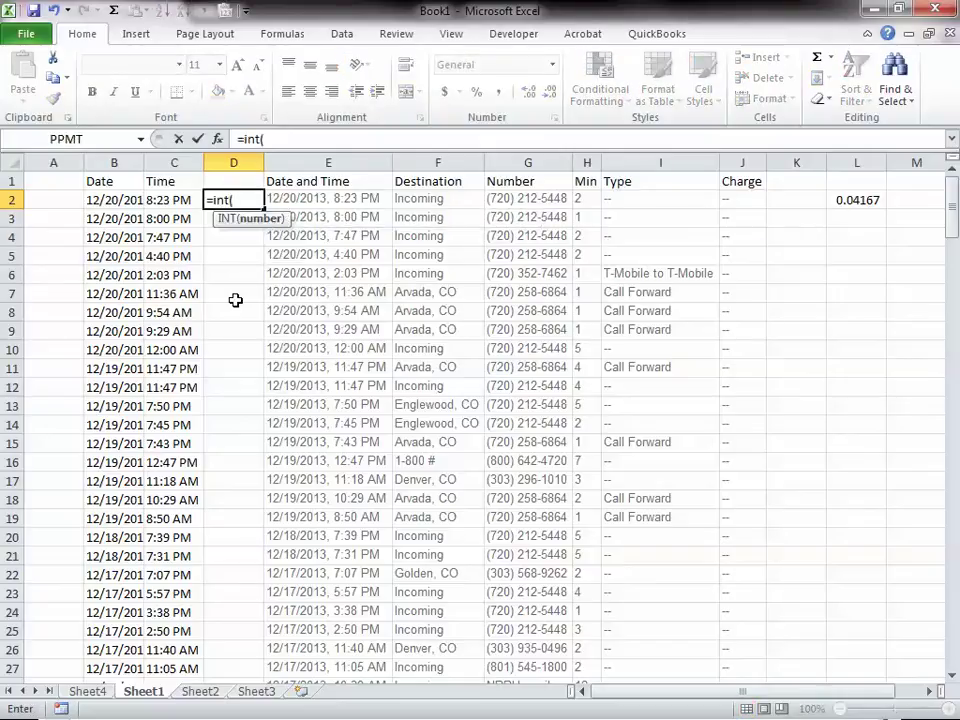
click(165, 200)
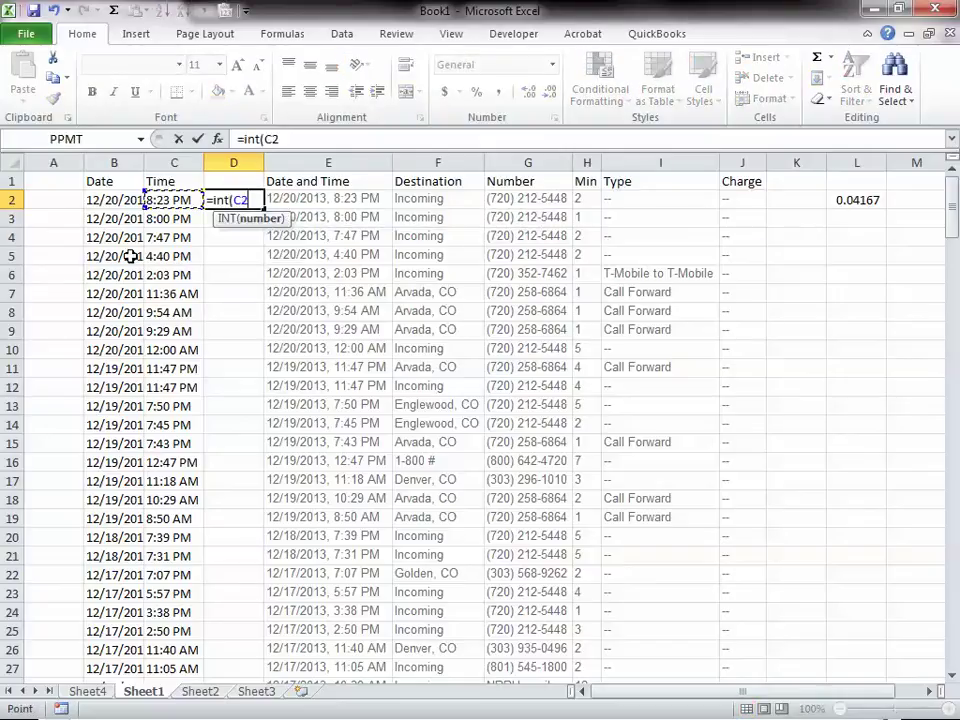
text(/)
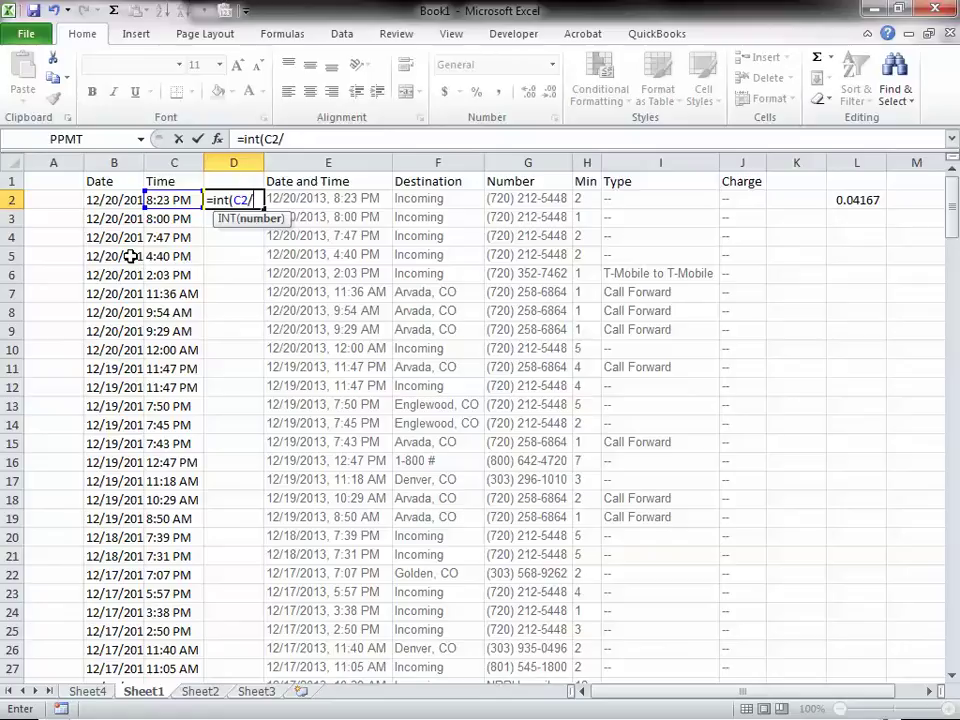
click(845, 199)
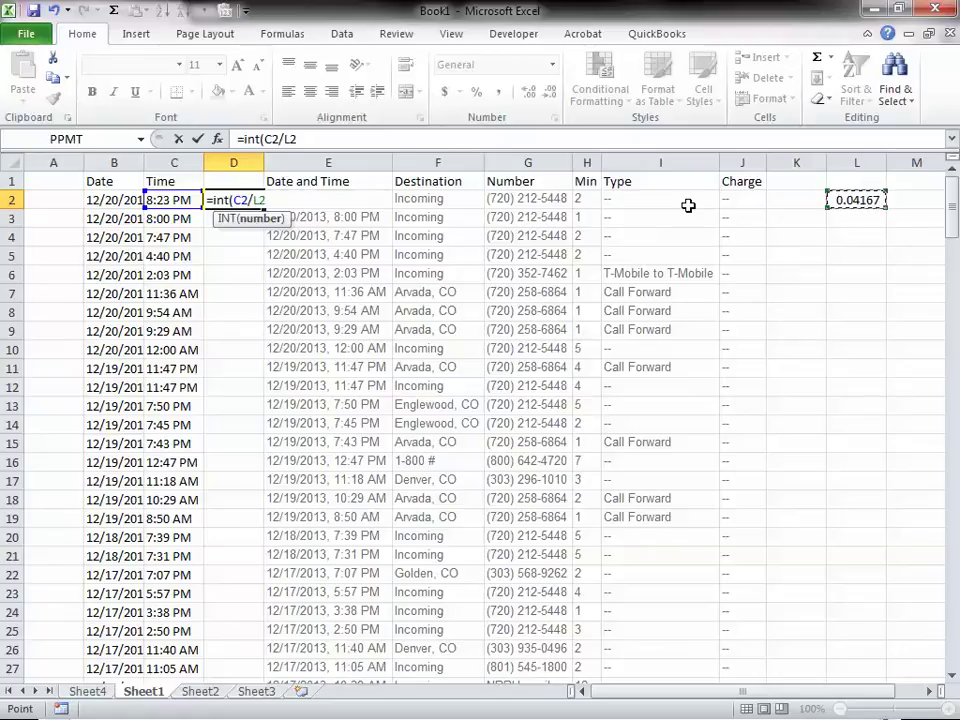
text()*)
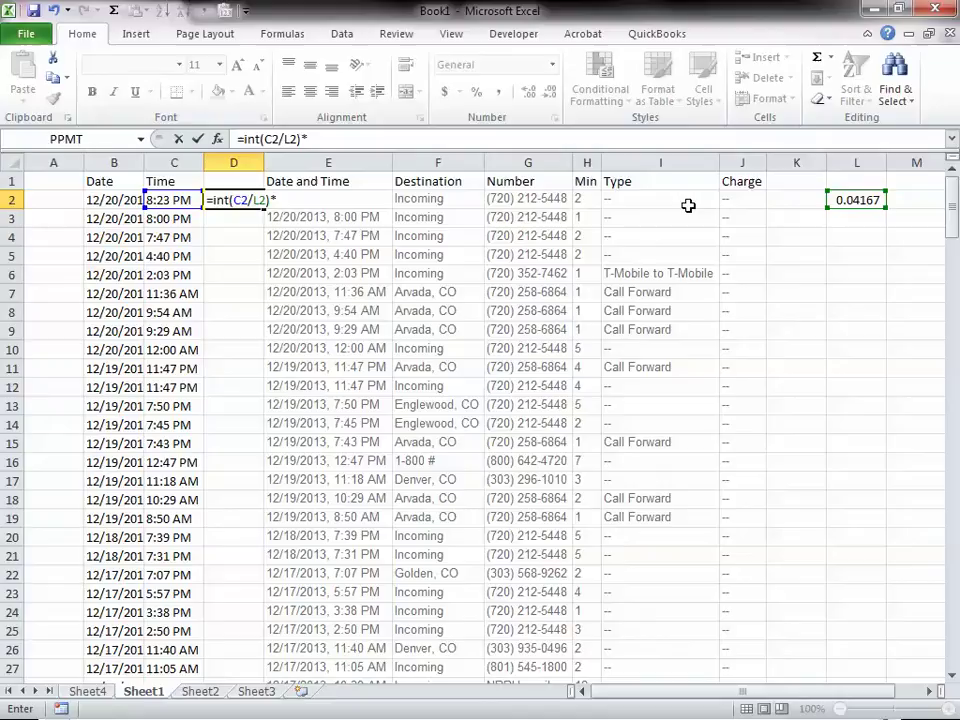
click(853, 200)
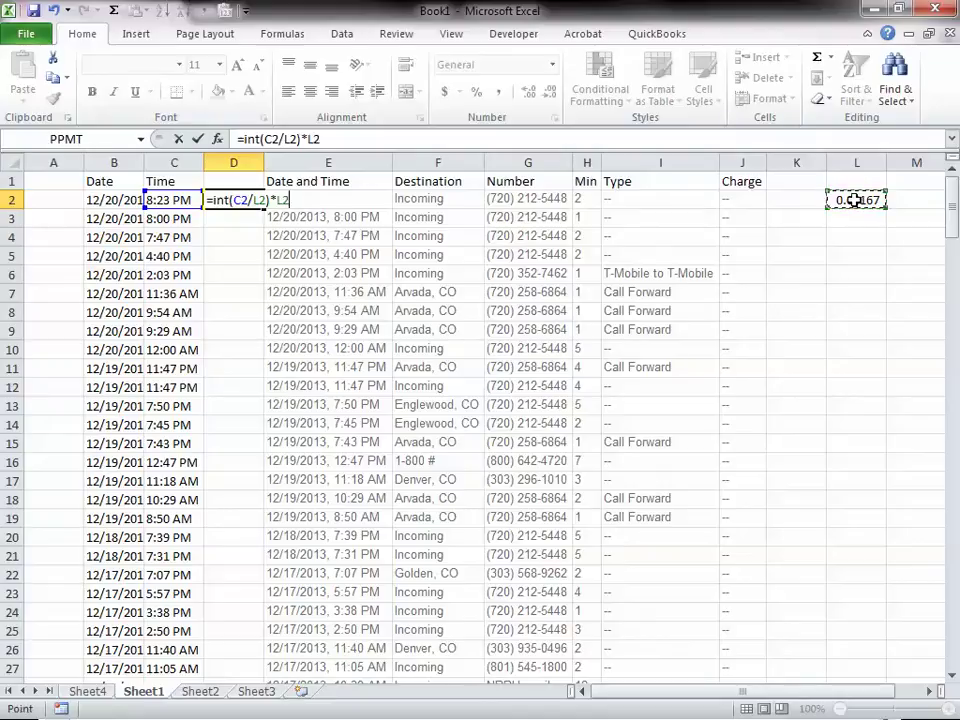
key(Return)
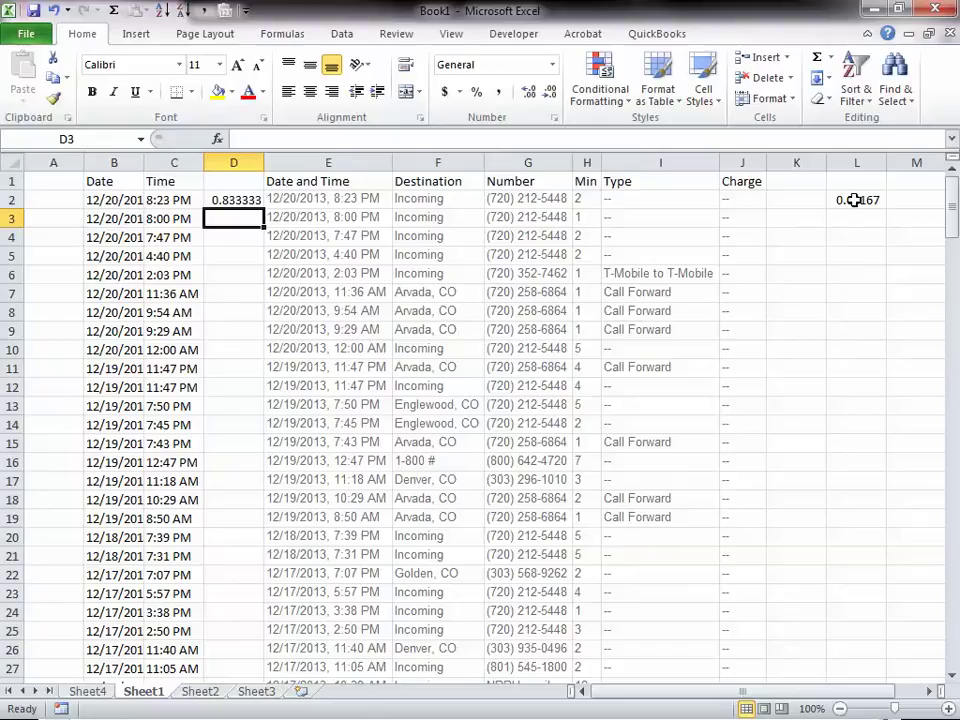
click(235, 200)
click(552, 64)
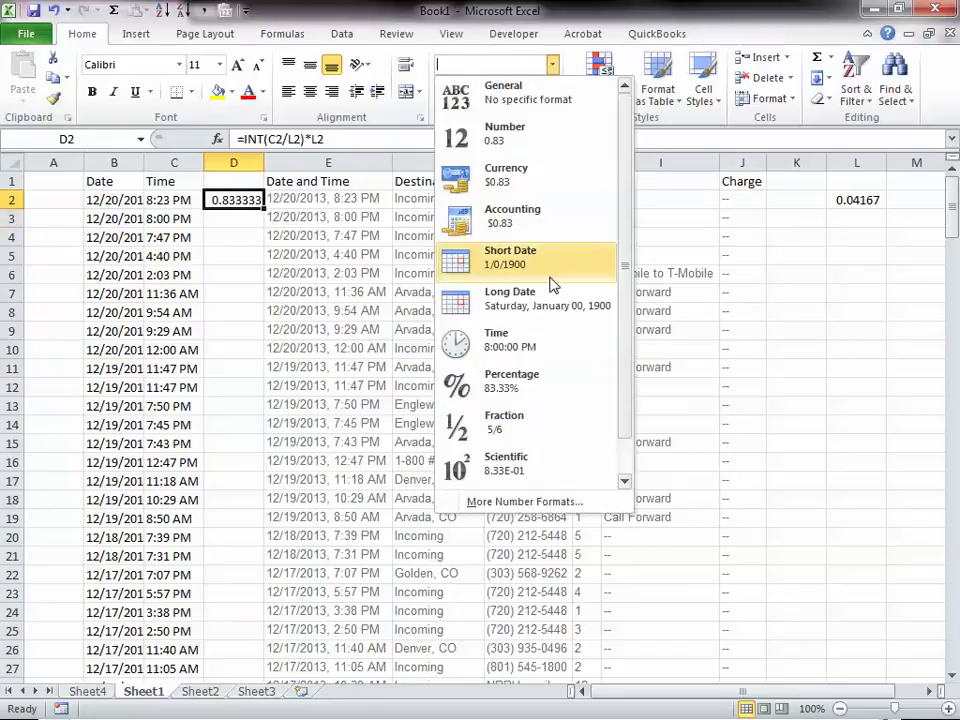
click(533, 357)
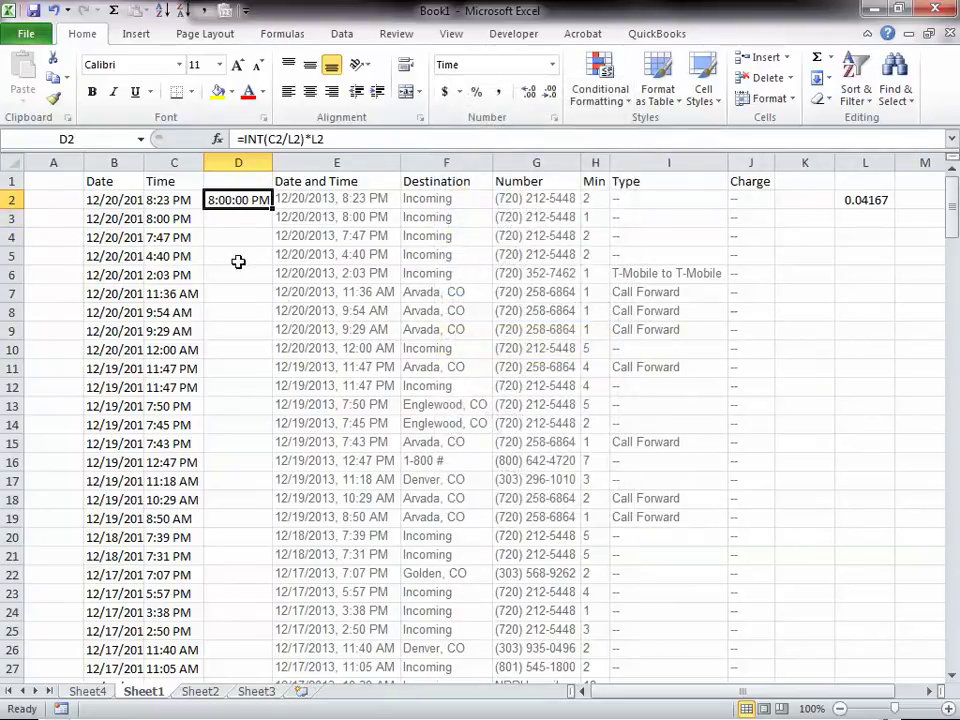
Step: Make both L2 references absolute, fill the formula down column D, and autofit the column
click(336, 139)
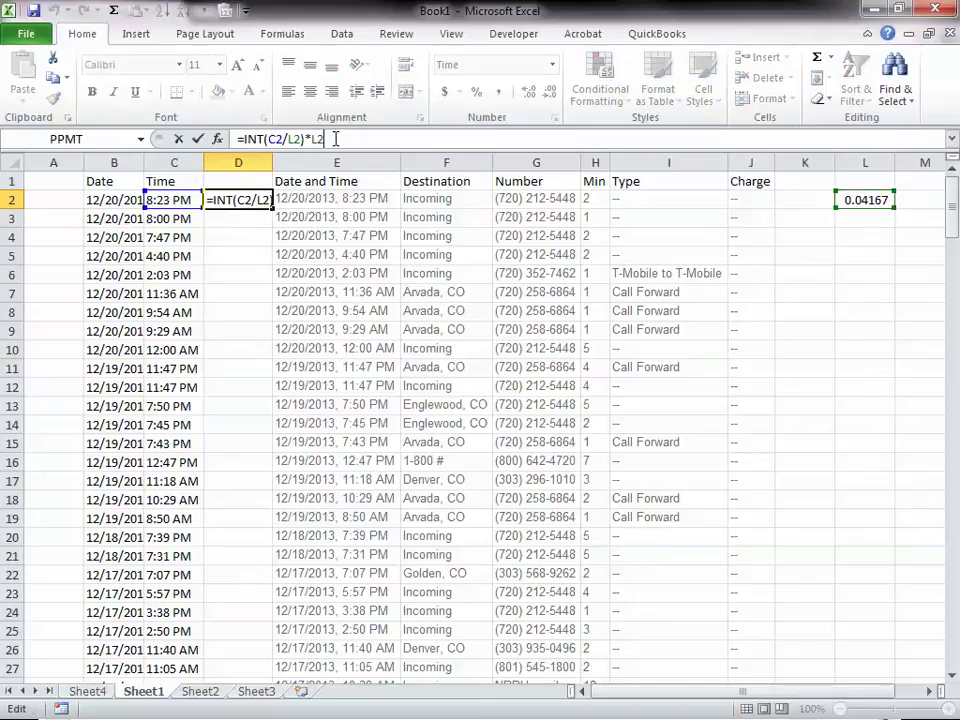
key(F4)
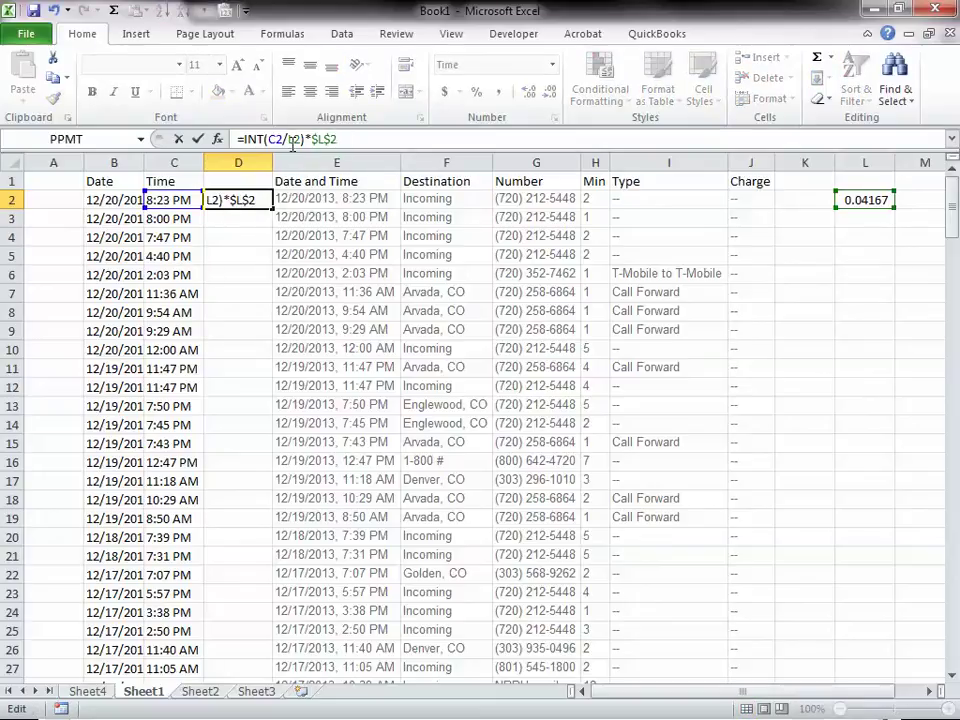
key(F4)
key(Return)
click(258, 199)
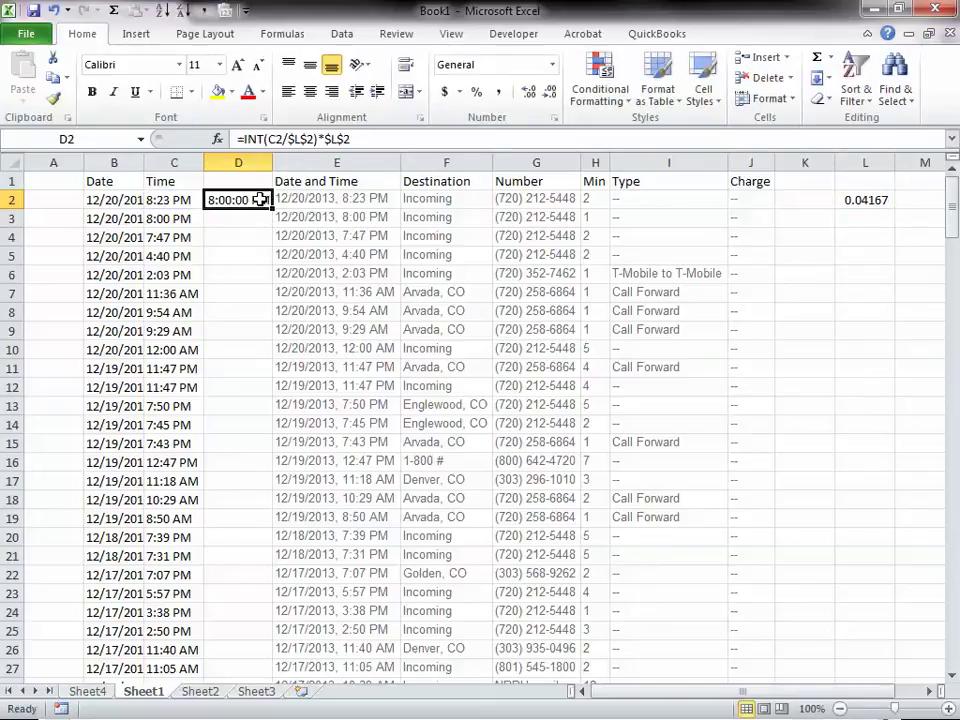
double_click(271, 208)
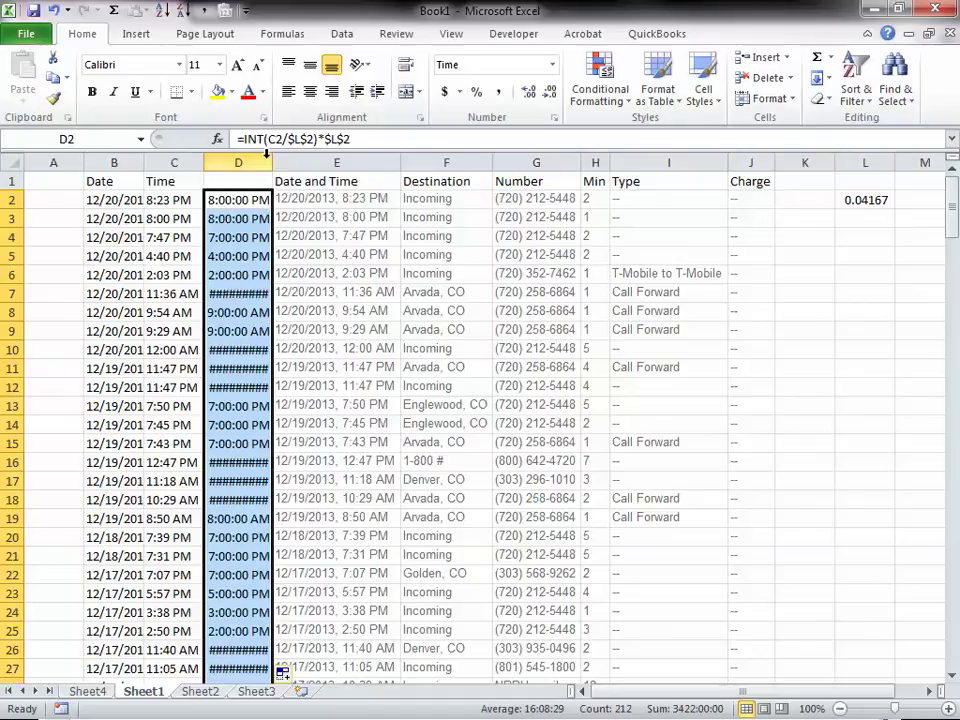
double_click(272, 162)
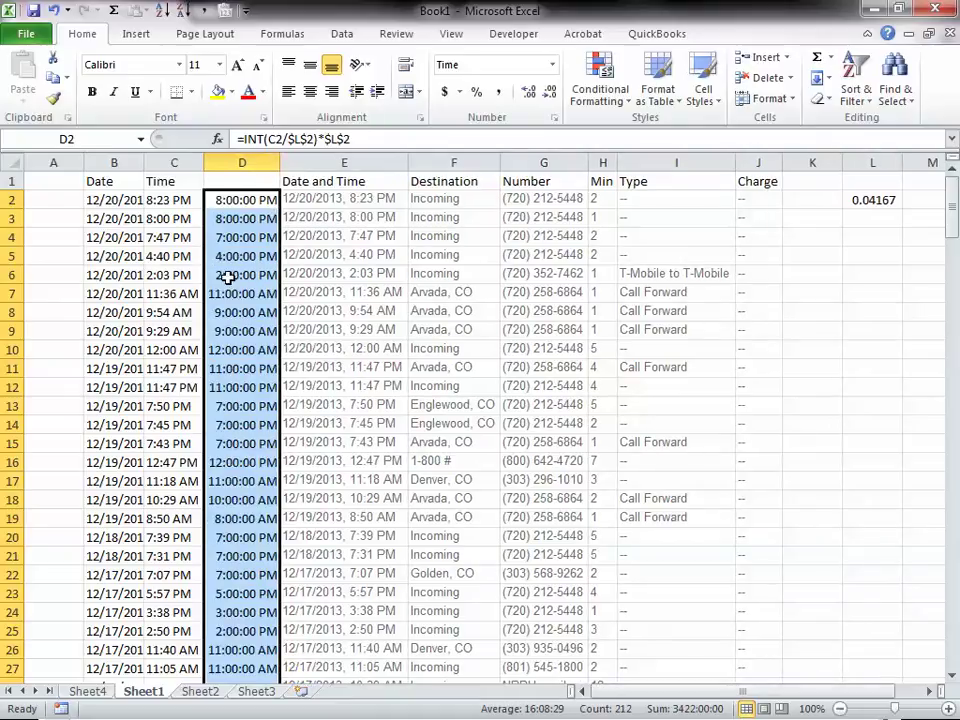
Step: Head column D with the label Interval in D1
click(251, 197)
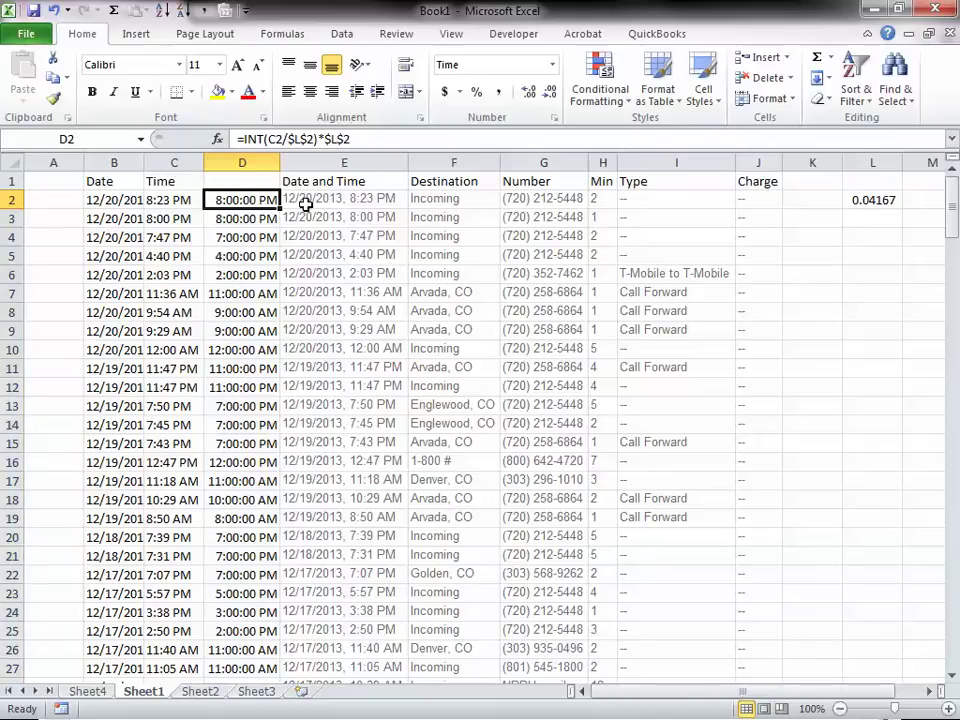
key(Up)
text(In)
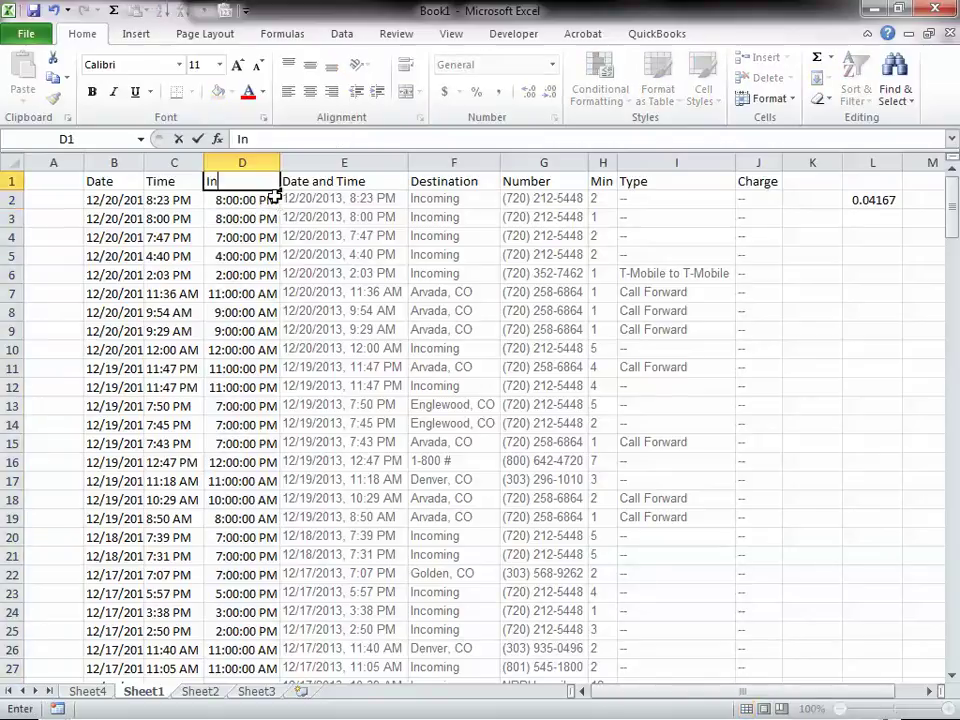
key(Return)
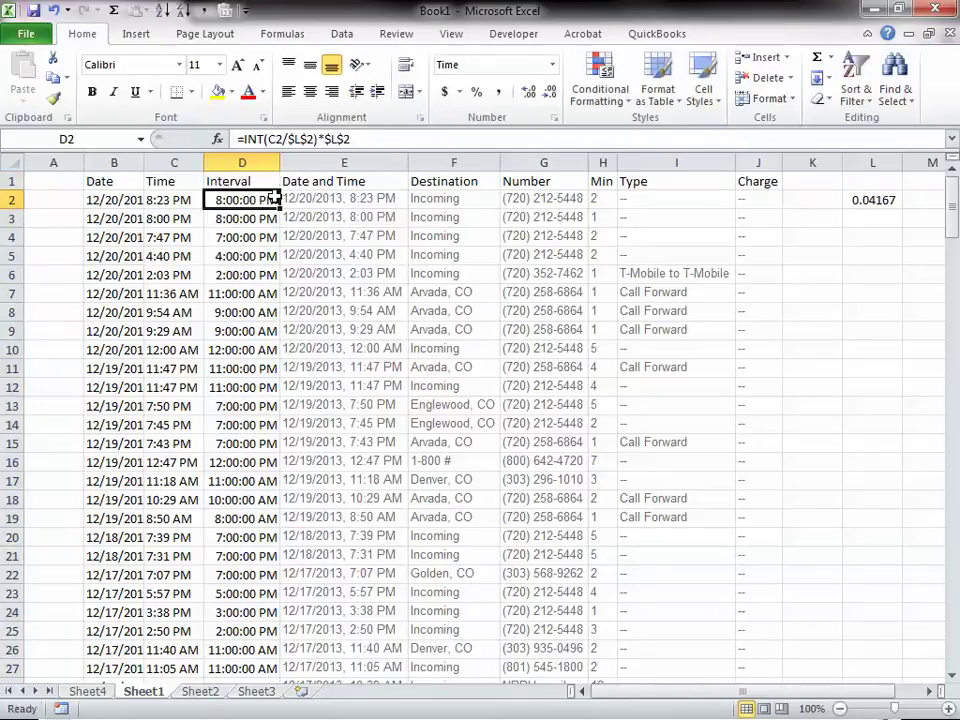
Step: Convert the Interval formulas in D2 down to the last row into plain values
key(ctrl+shift+Down)
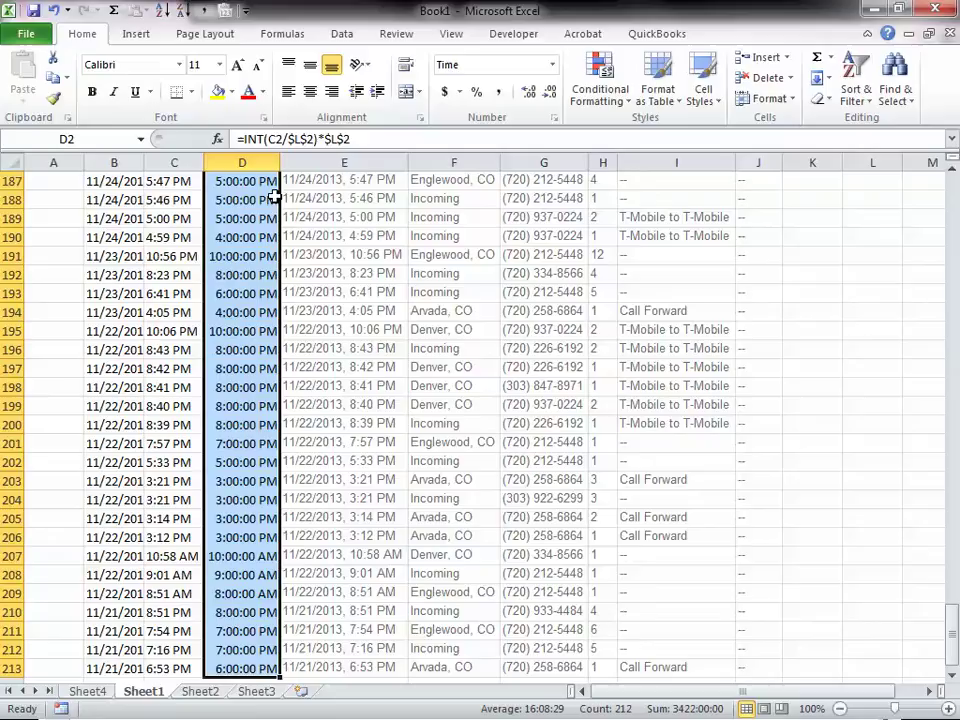
key(ctrl+c)
key(ctrl+v)
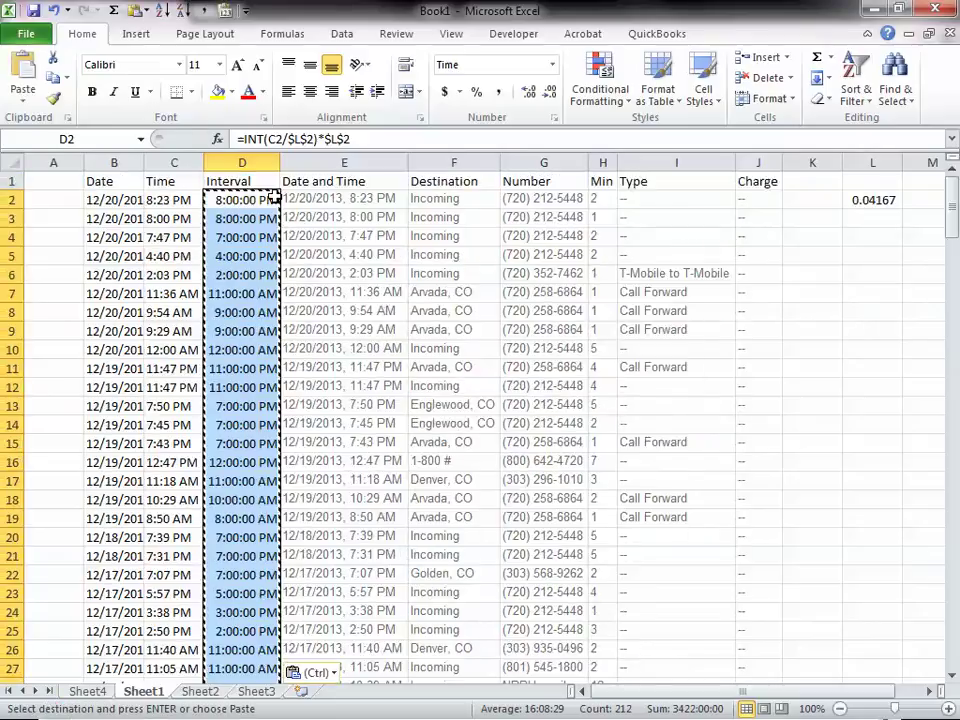
click(320, 672)
click(300, 601)
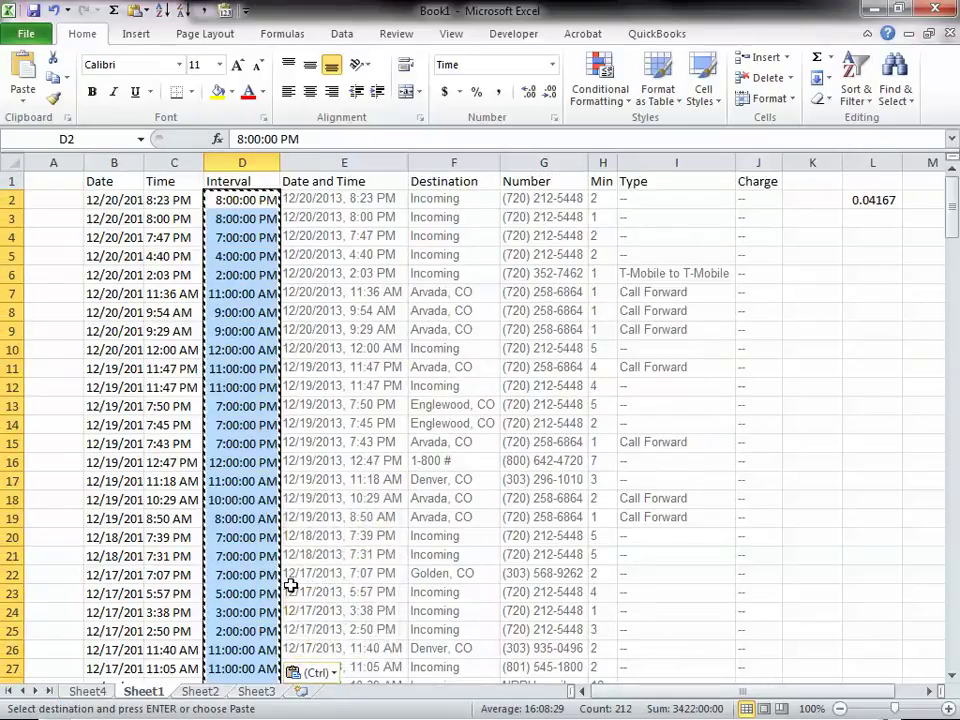
Step: Clear the helper value from cell L2
click(797, 290)
click(868, 200)
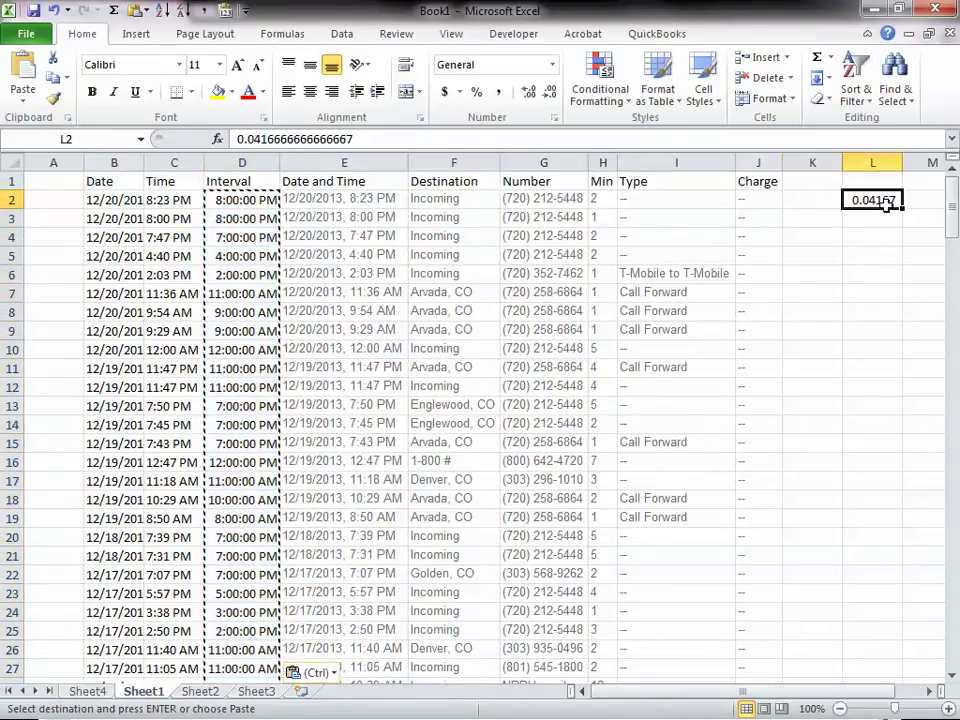
key(Delete)
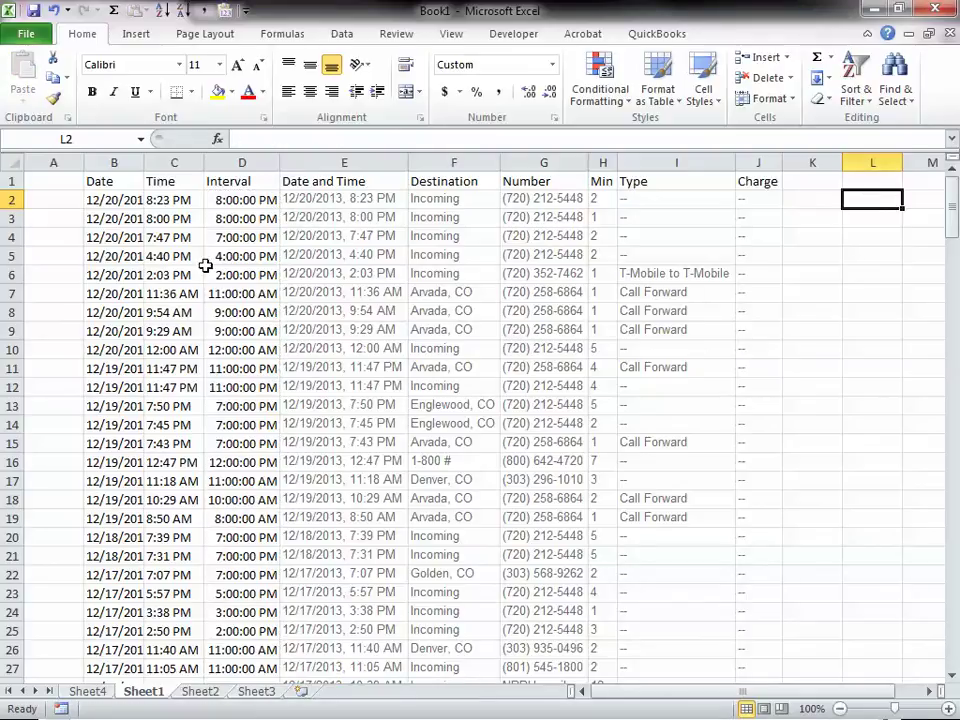
click(290, 273)
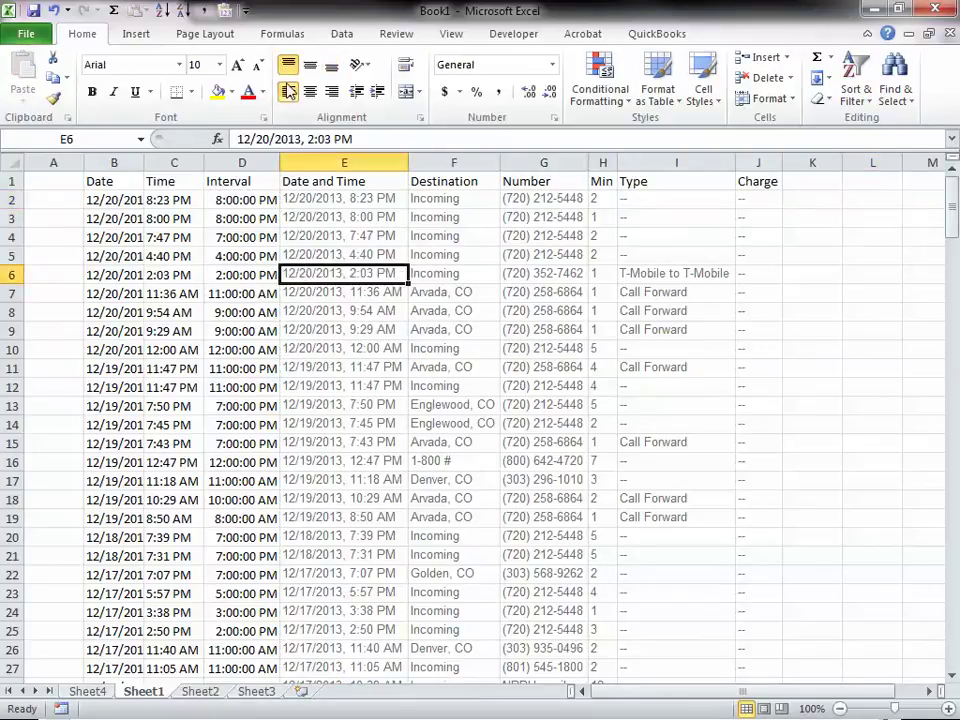
Step: Insert a PivotTable from Sheet1!$B$1:$J$213 on a new worksheet
click(136, 36)
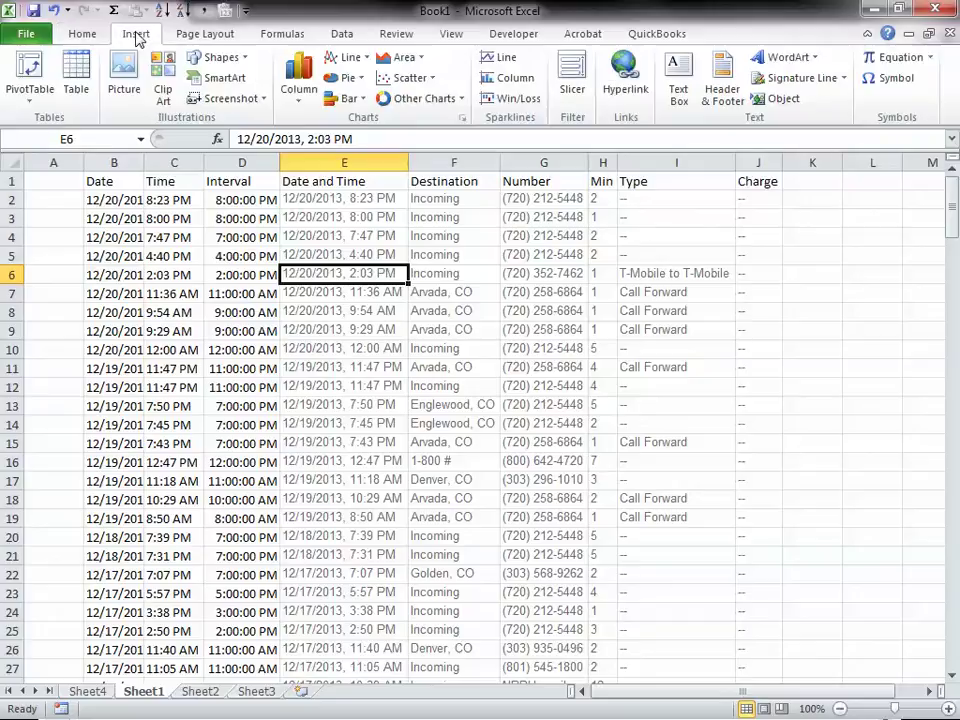
click(30, 95)
click(57, 122)
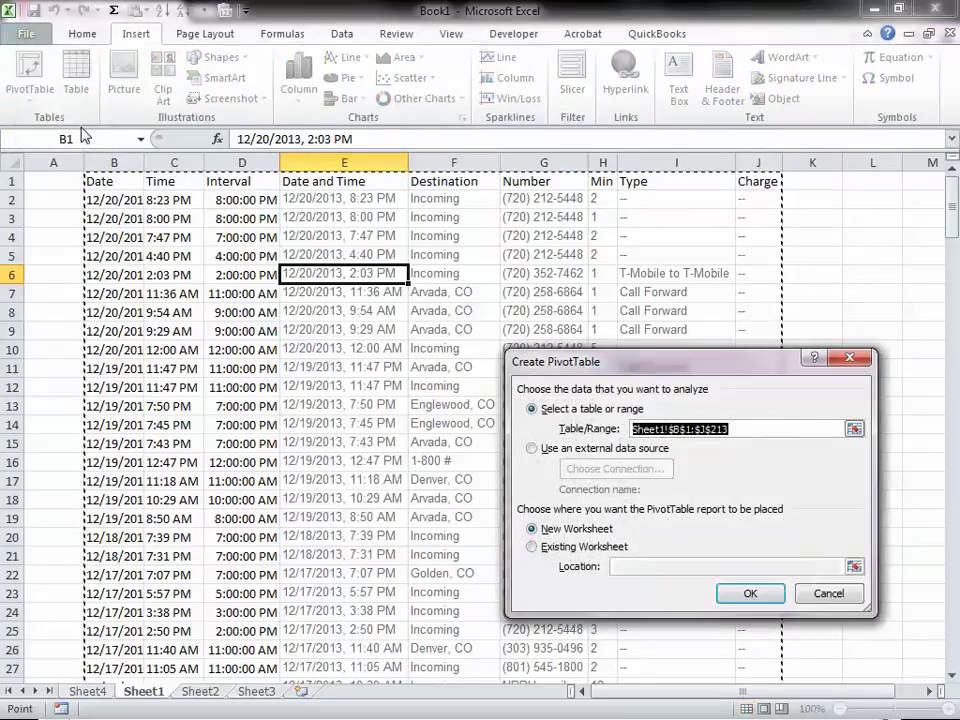
click(763, 596)
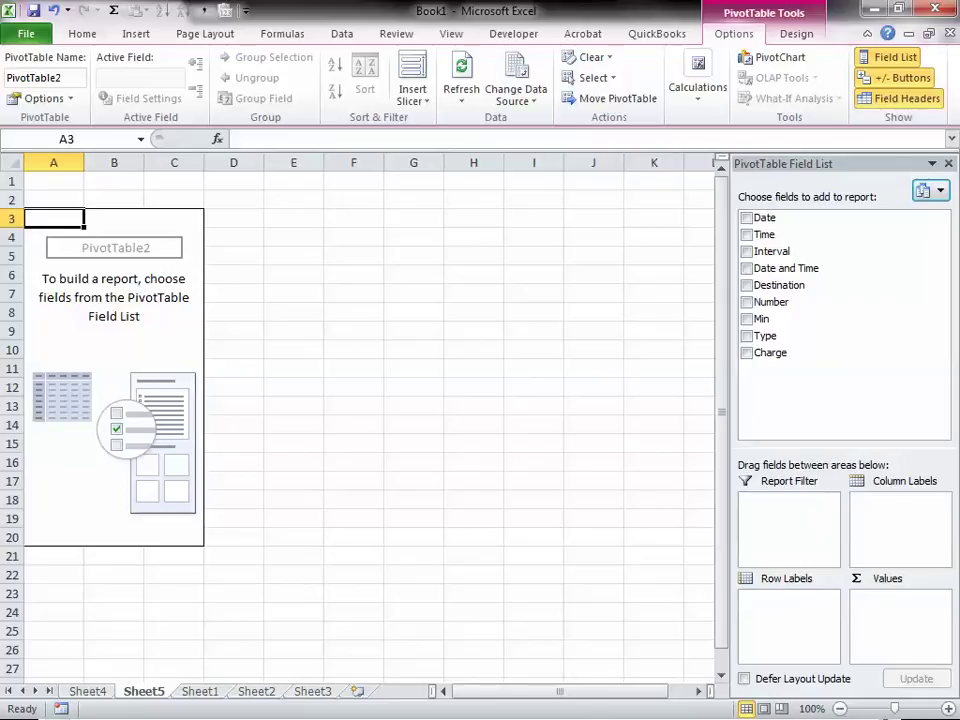
key(alt+Tab)
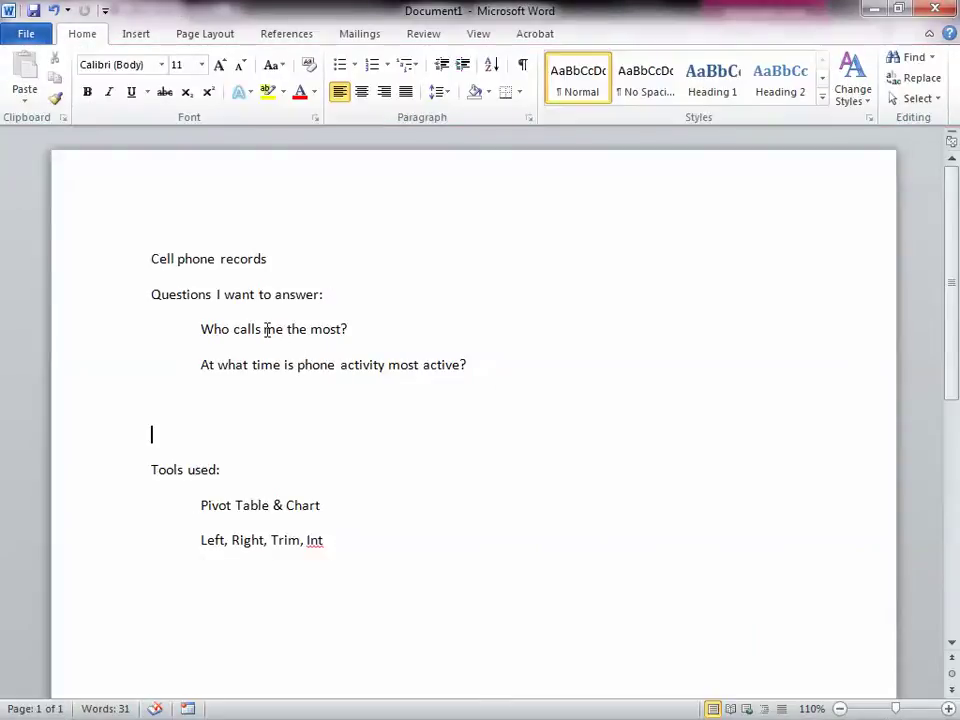
click(870, 12)
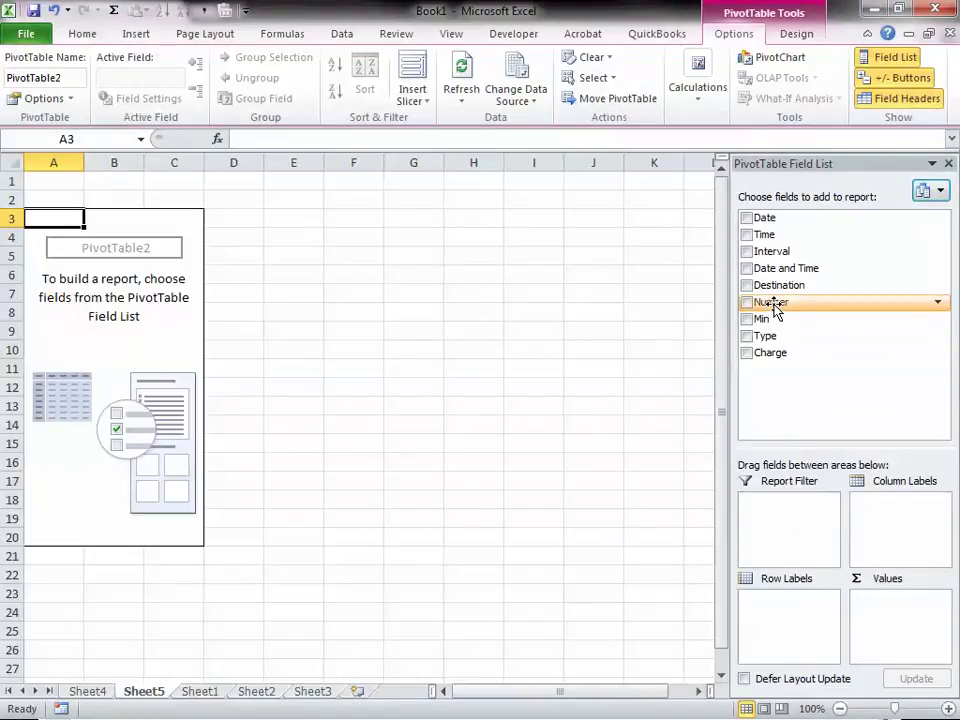
Step: Put Number in the pivot rows and Min in the values as Sum of Min
drag(775, 310, 795, 625)
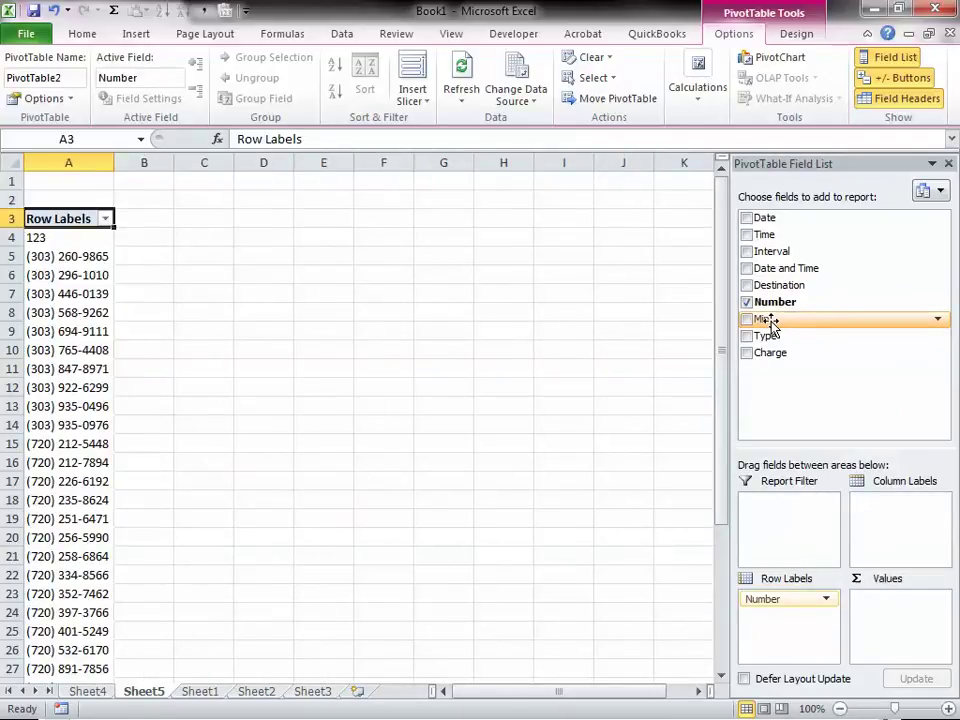
drag(775, 322, 882, 626)
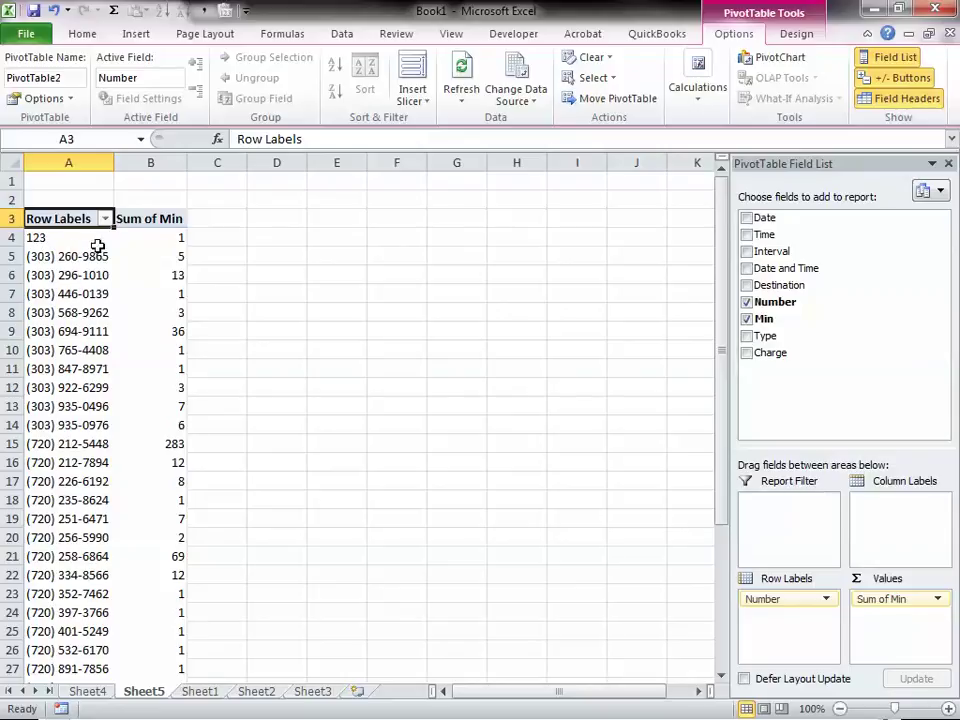
click(159, 241)
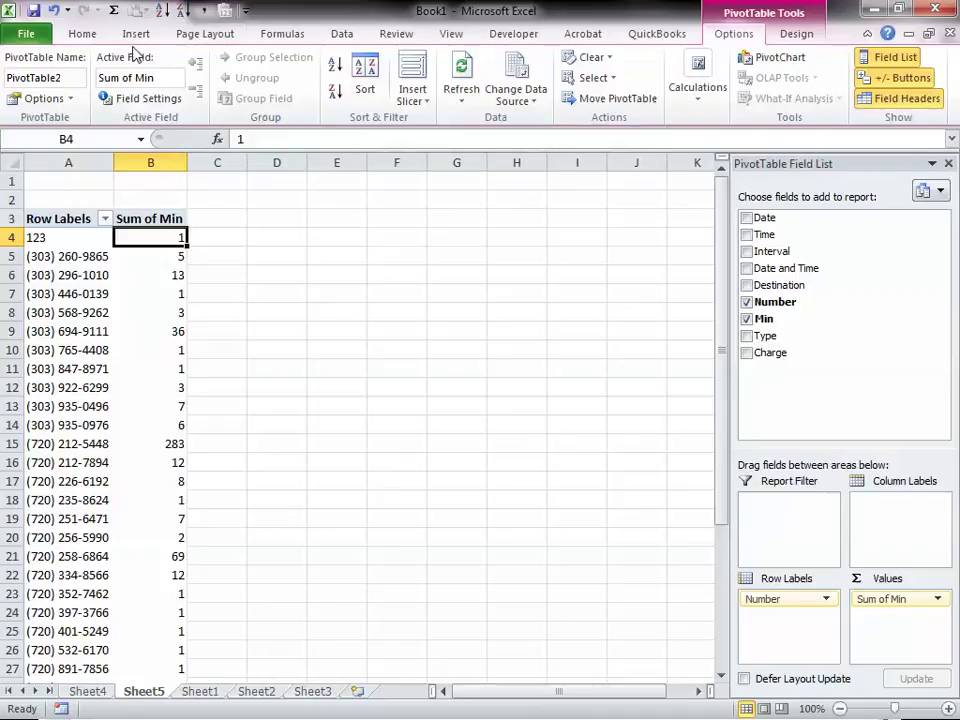
Step: Sort the phone numbers by Sum of Min, largest to smallest, with 283 on top
click(364, 82)
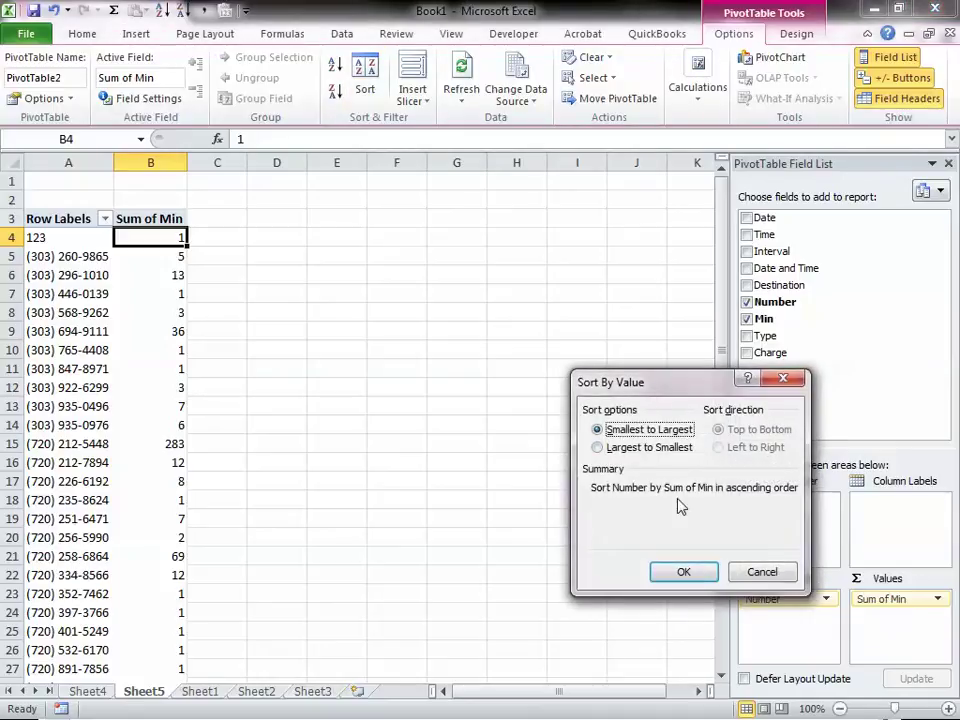
click(648, 447)
click(681, 572)
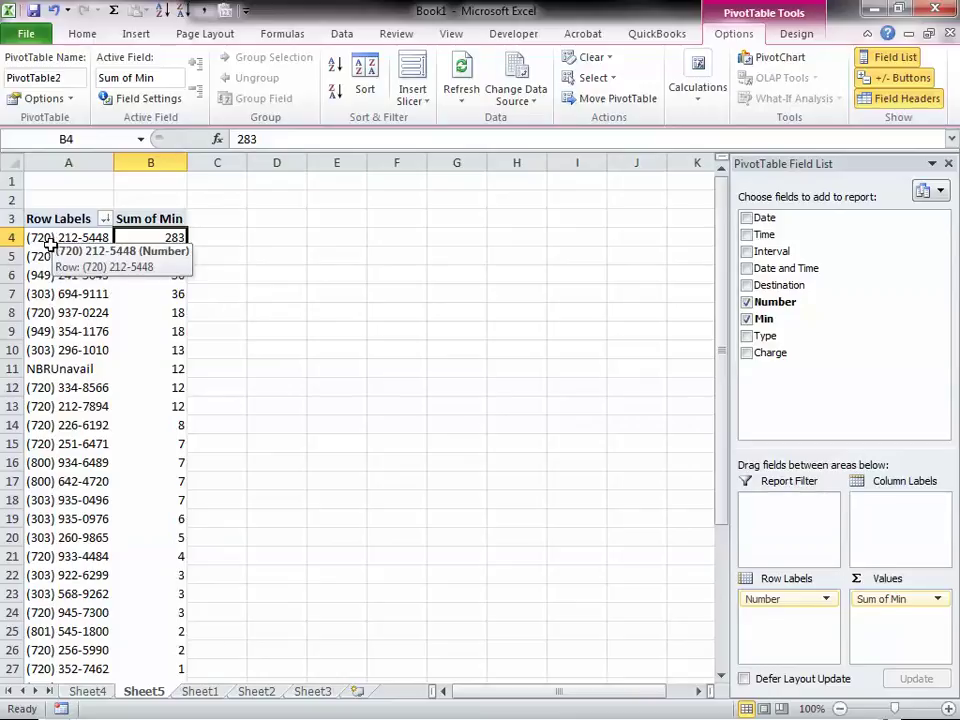
click(50, 242)
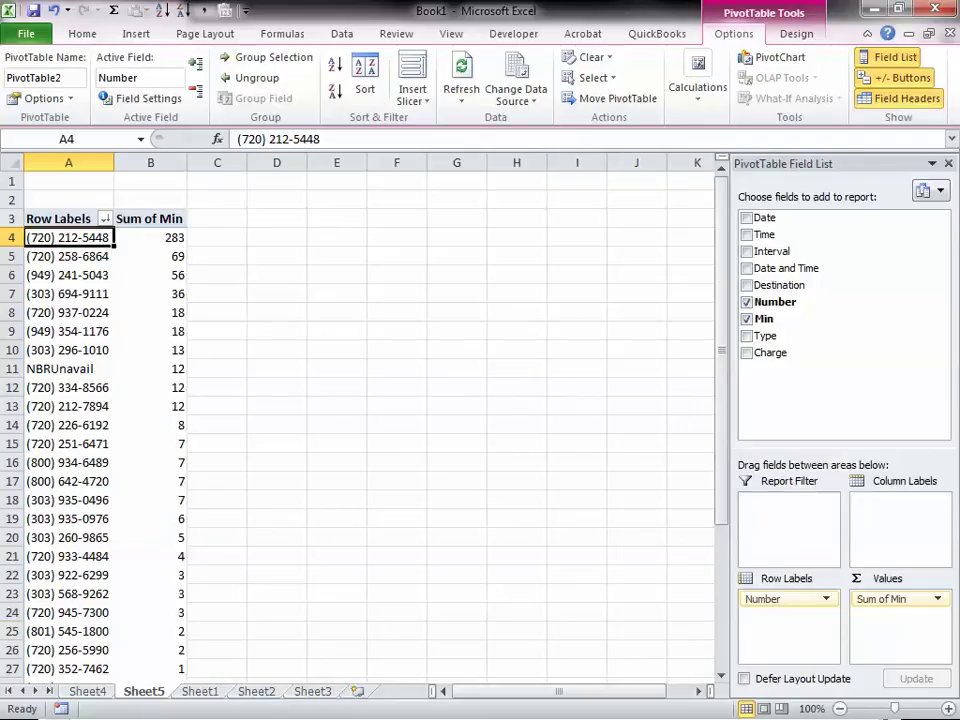
key(alt+Tab)
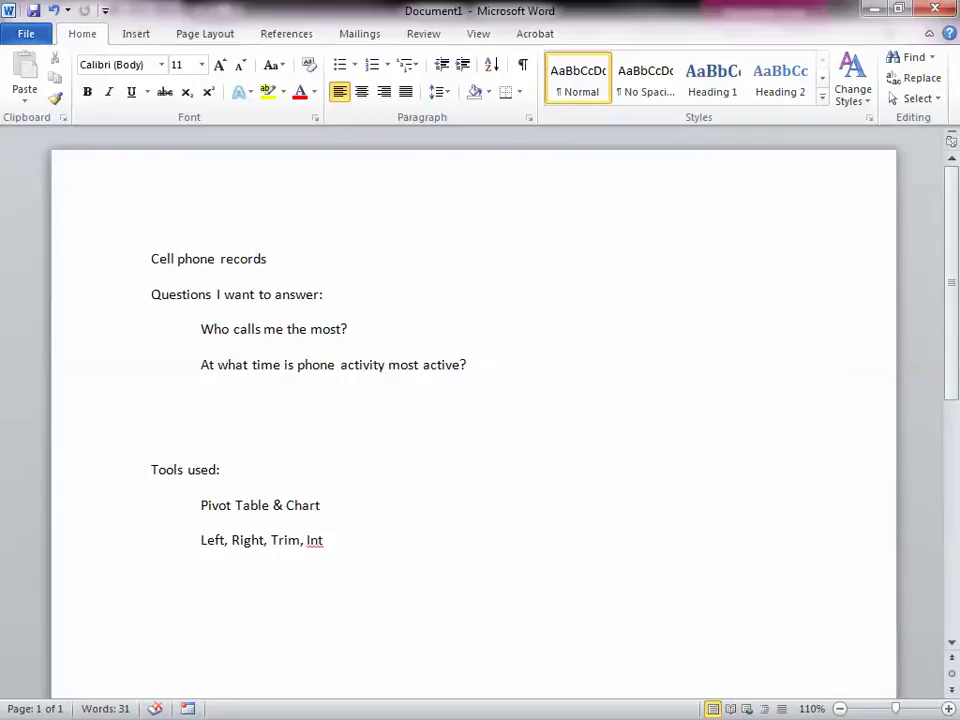
key(alt+Tab)
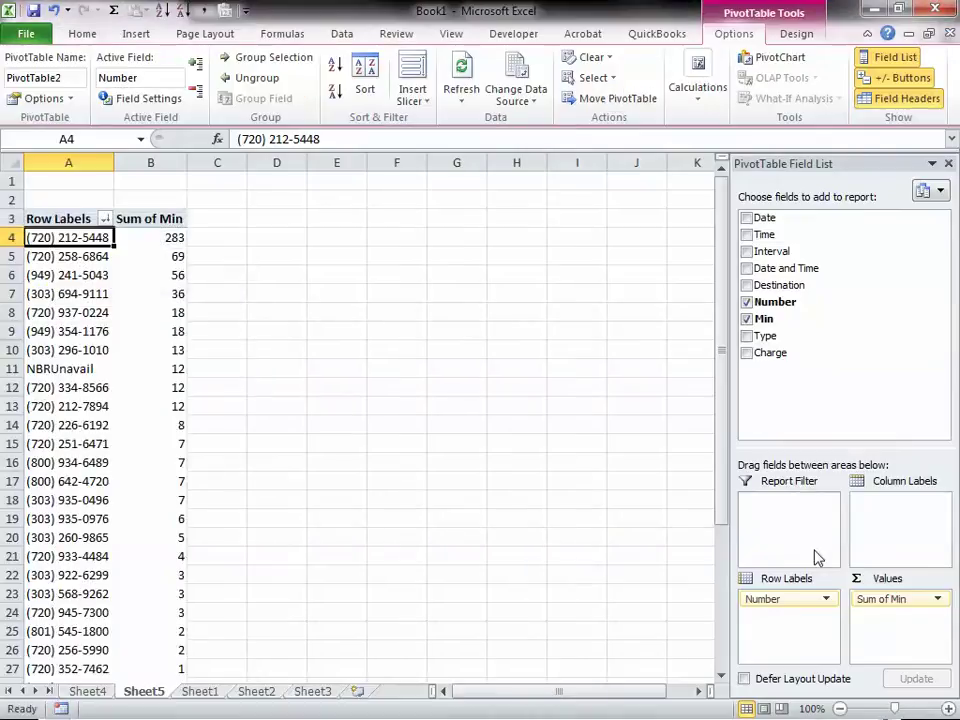
Step: Replace Number with Interval in Row Labels so minutes show per hour, totalling 604
click(938, 599)
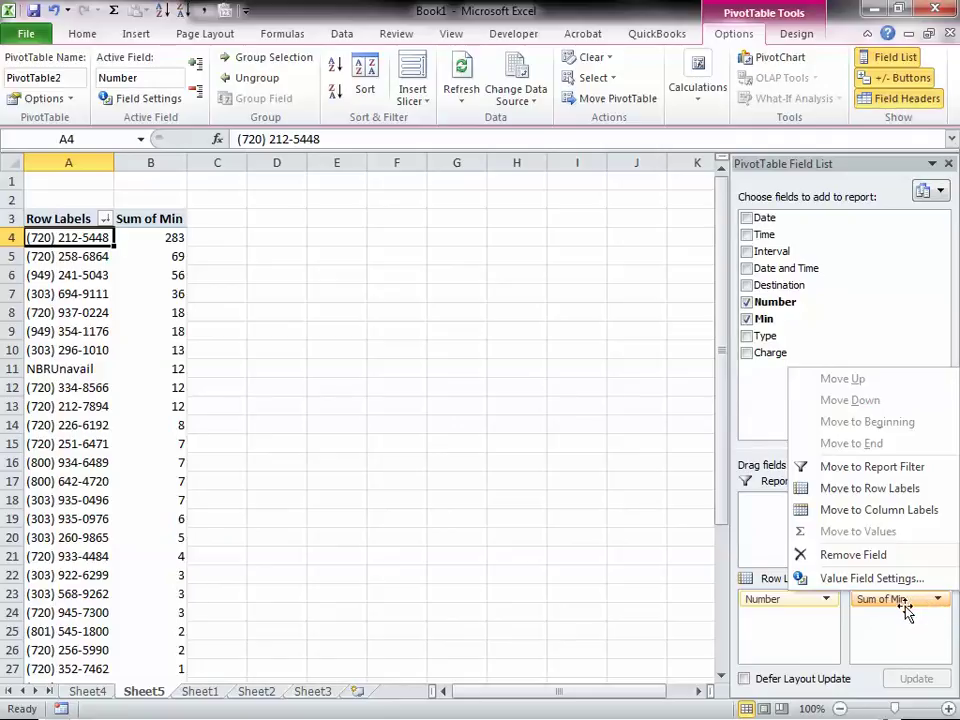
click(905, 603)
click(903, 603)
click(903, 605)
drag(791, 612, 829, 408)
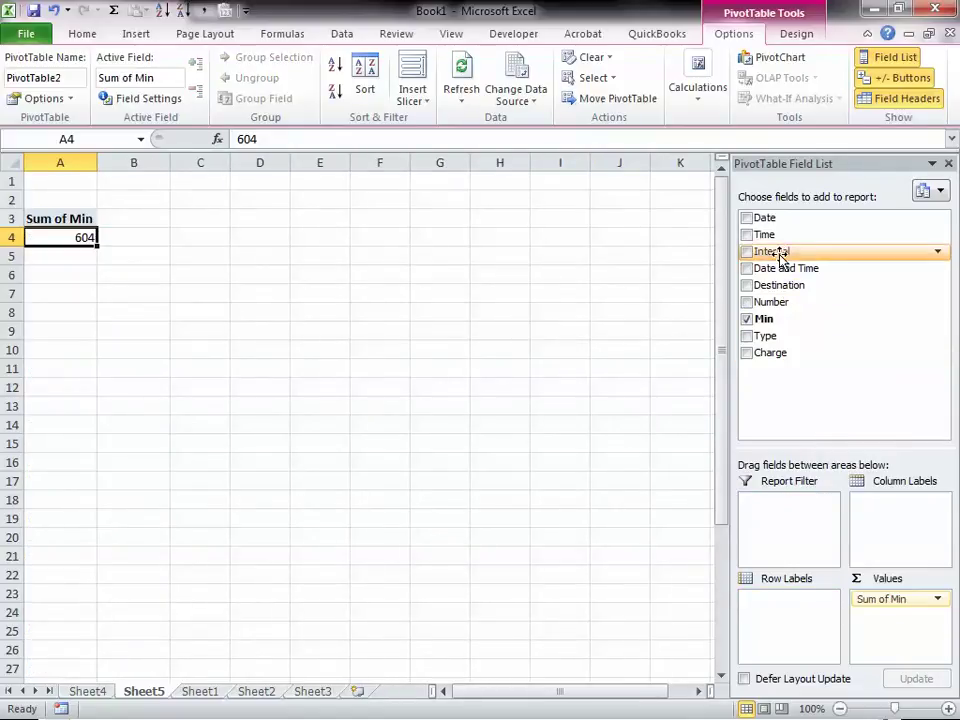
drag(780, 256, 787, 623)
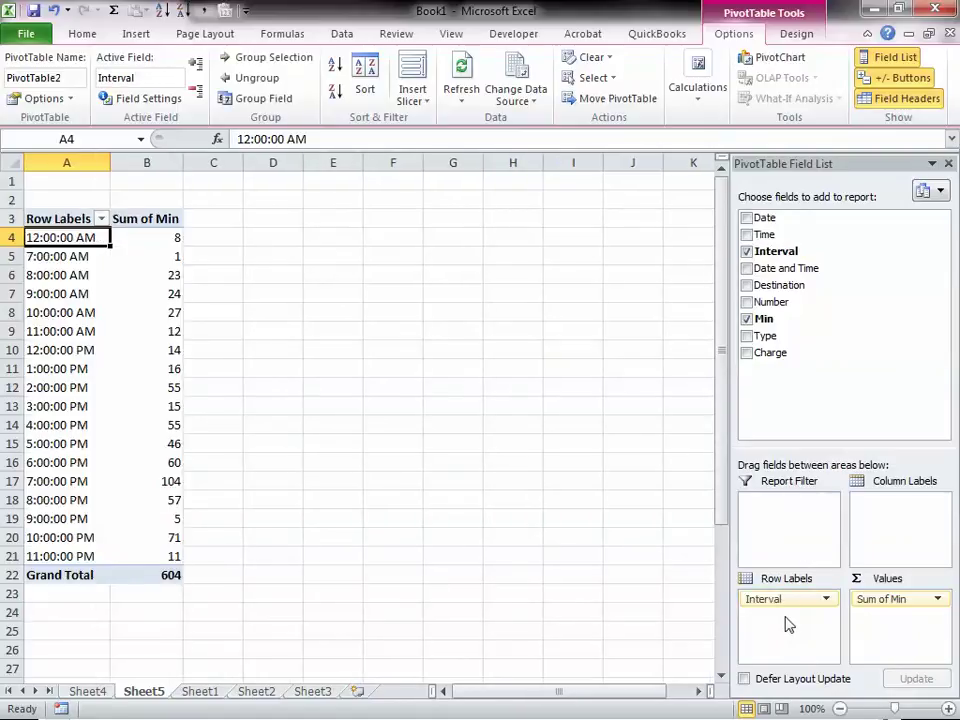
click(140, 481)
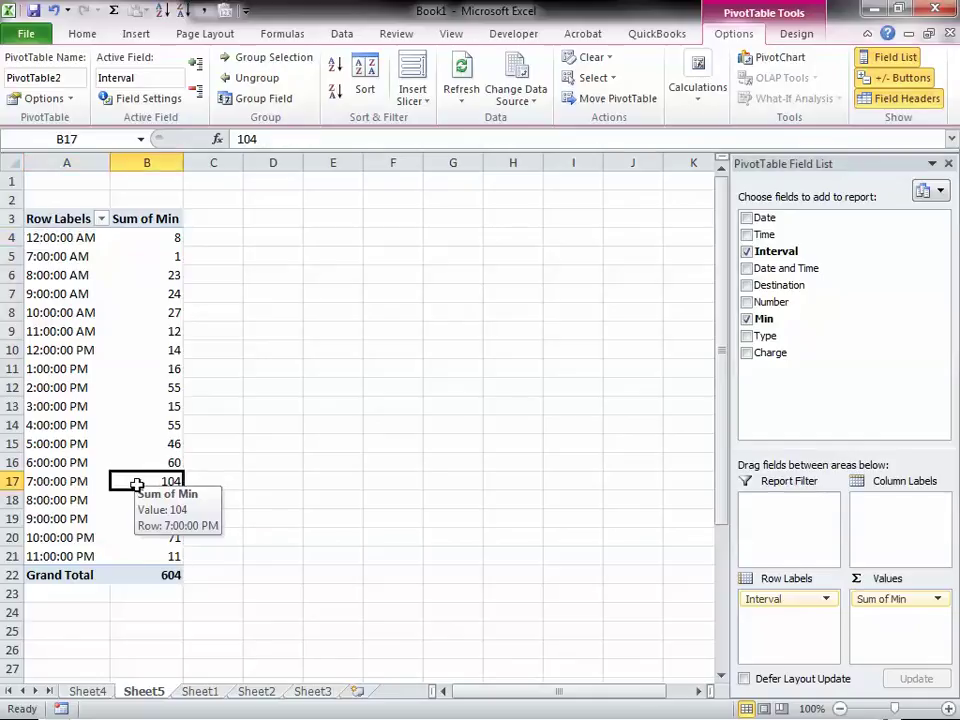
mouse_move(173, 407)
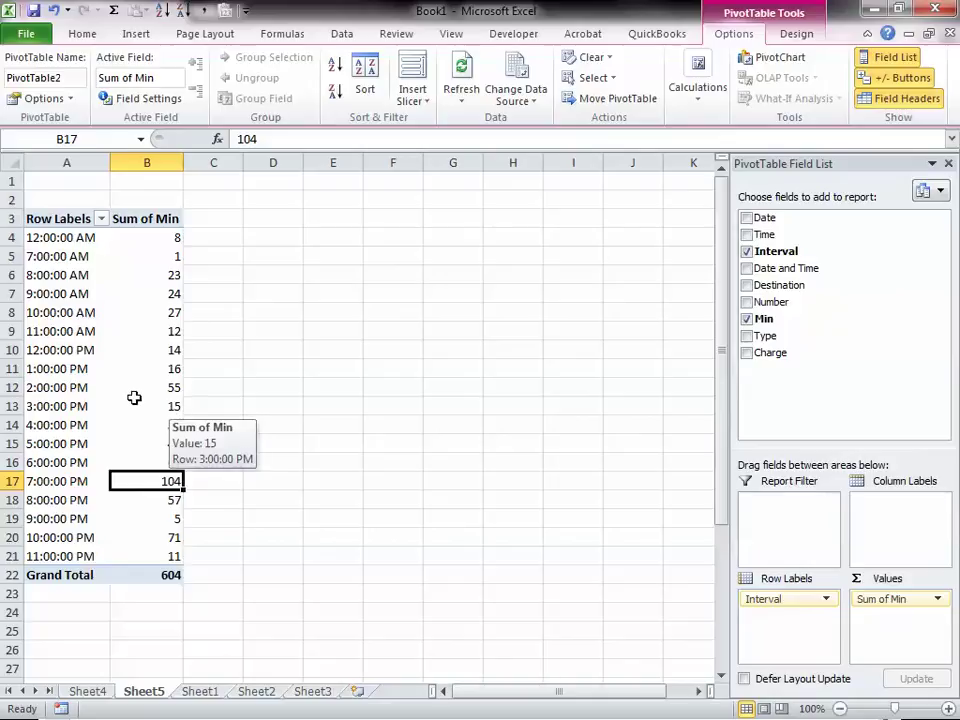
mouse_move(128, 396)
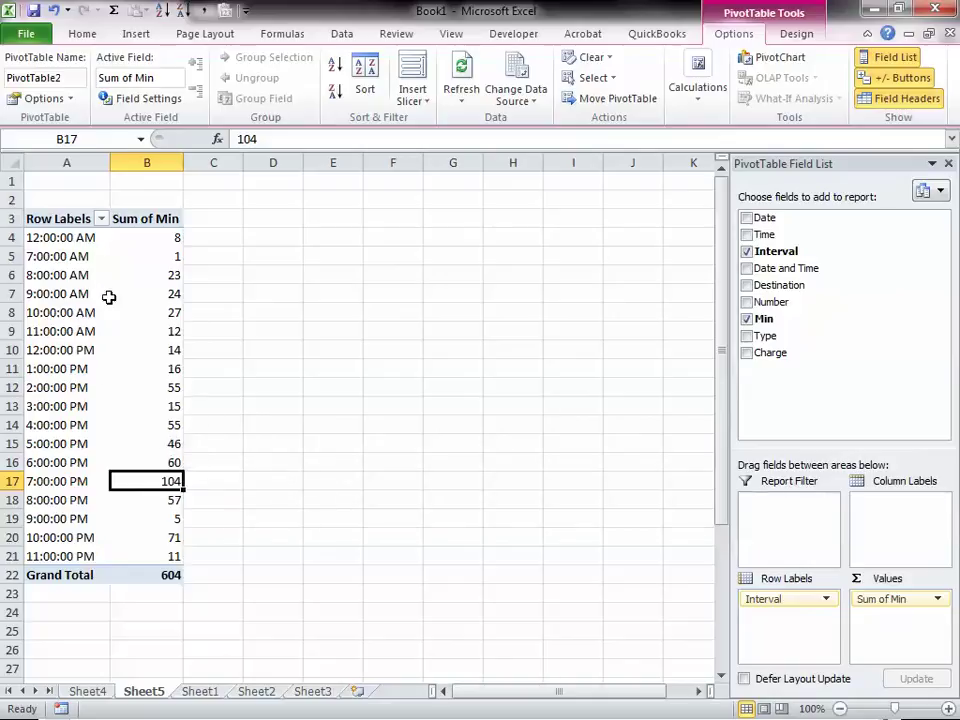
Step: Group the 7–9 AM, 10 AM–12 PM and 1–3 PM hours into three collapsed groups
drag(42, 256, 45, 293)
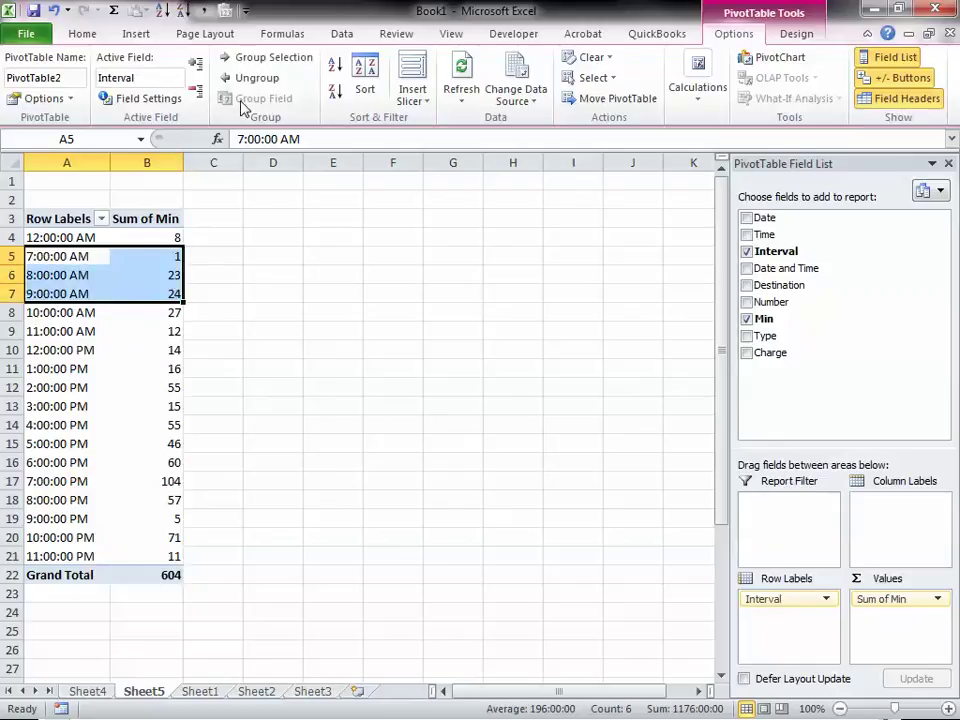
click(266, 58)
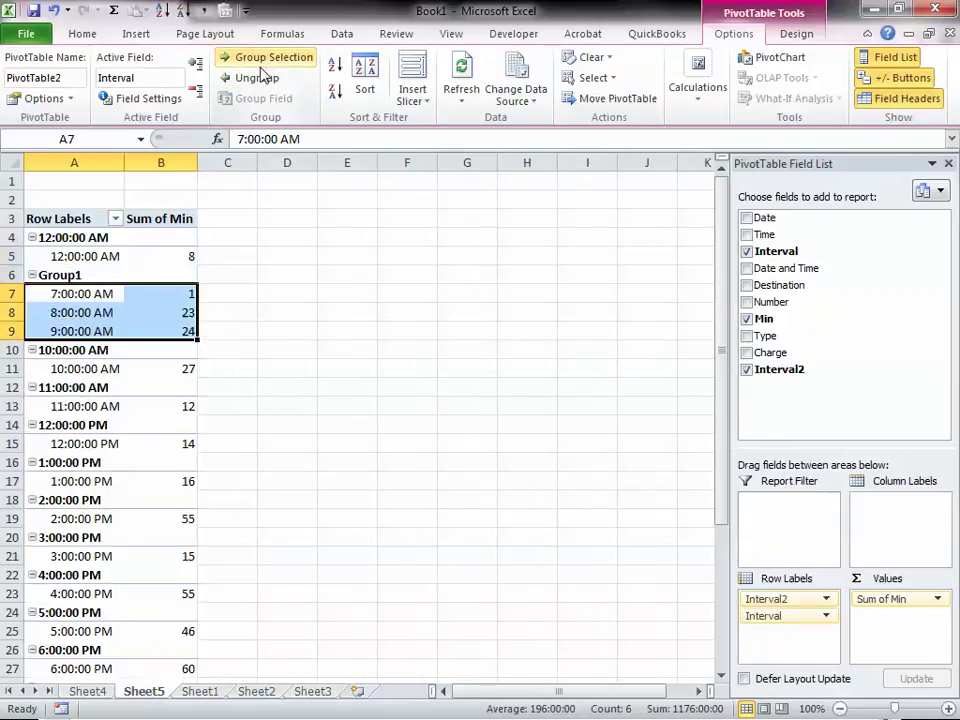
click(196, 91)
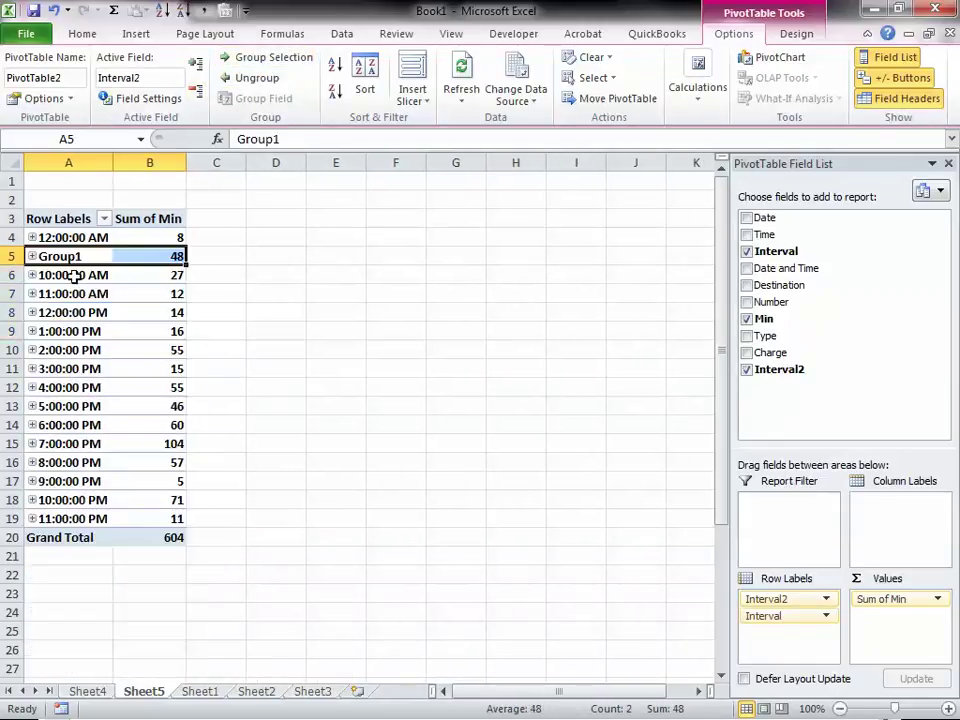
drag(74, 277, 74, 310)
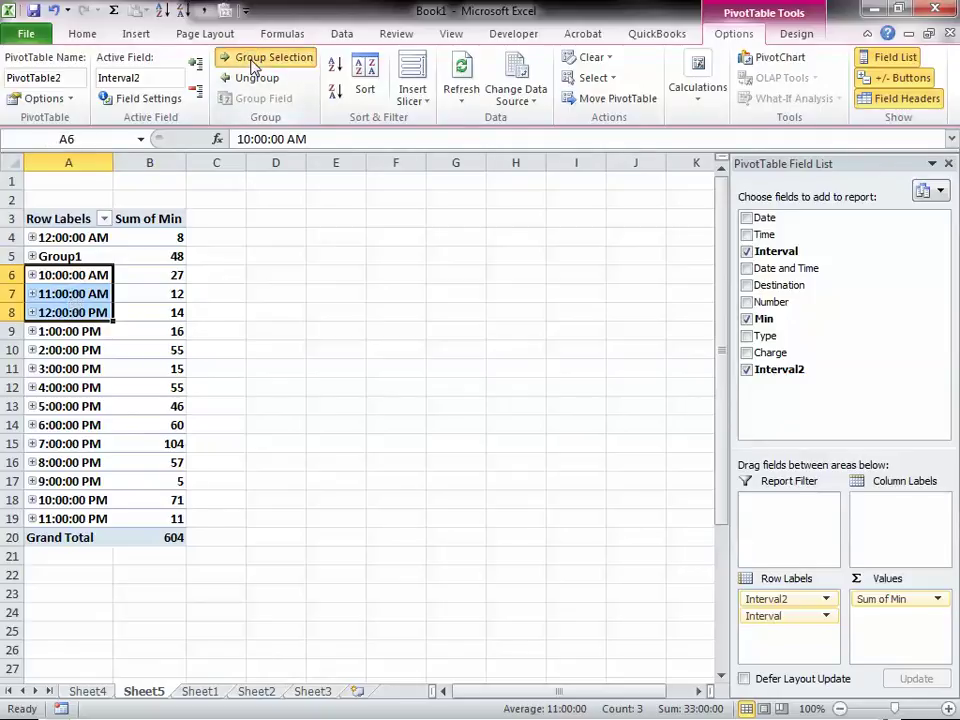
click(253, 62)
click(196, 91)
click(67, 293)
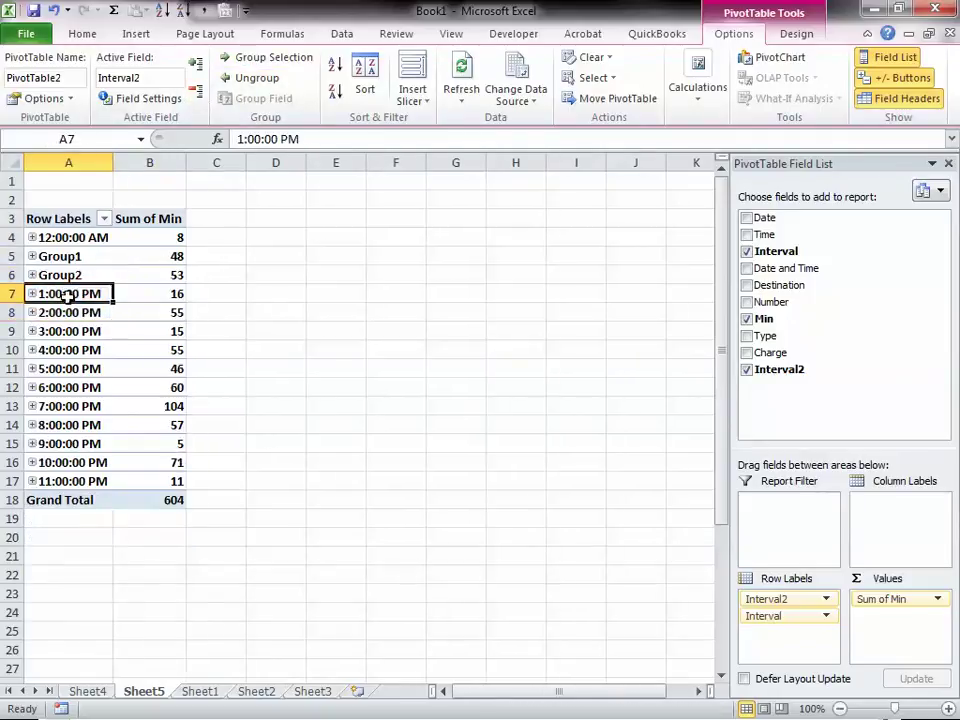
drag(67, 293, 68, 331)
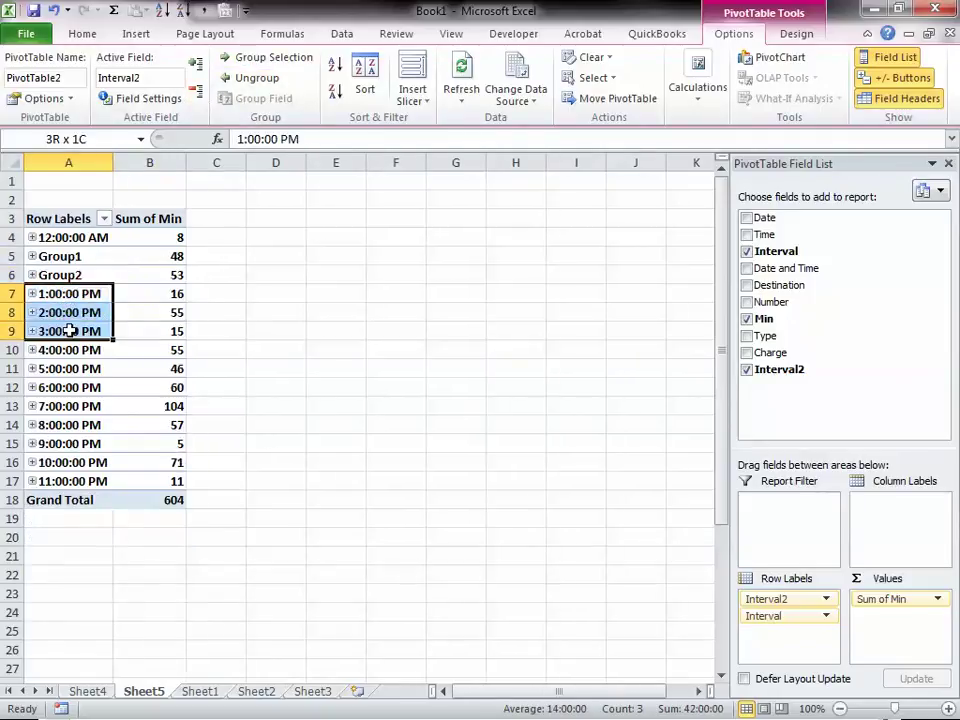
click(264, 62)
click(196, 91)
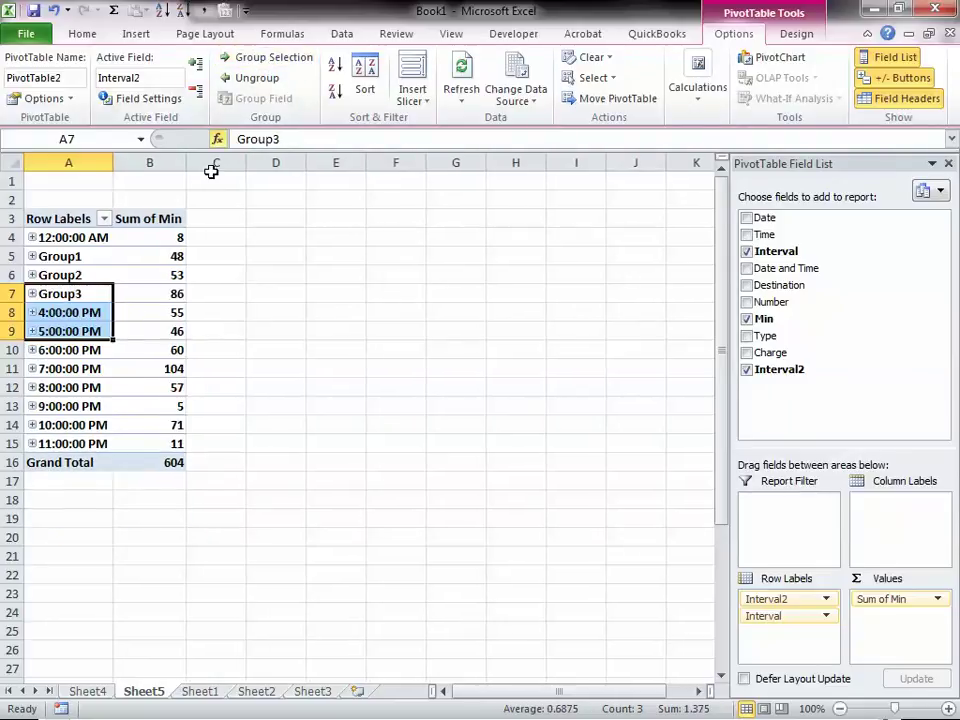
Step: Group the 4–6 PM and 7–9 PM hours into collapsed Group4 and Group5
drag(64, 313, 63, 349)
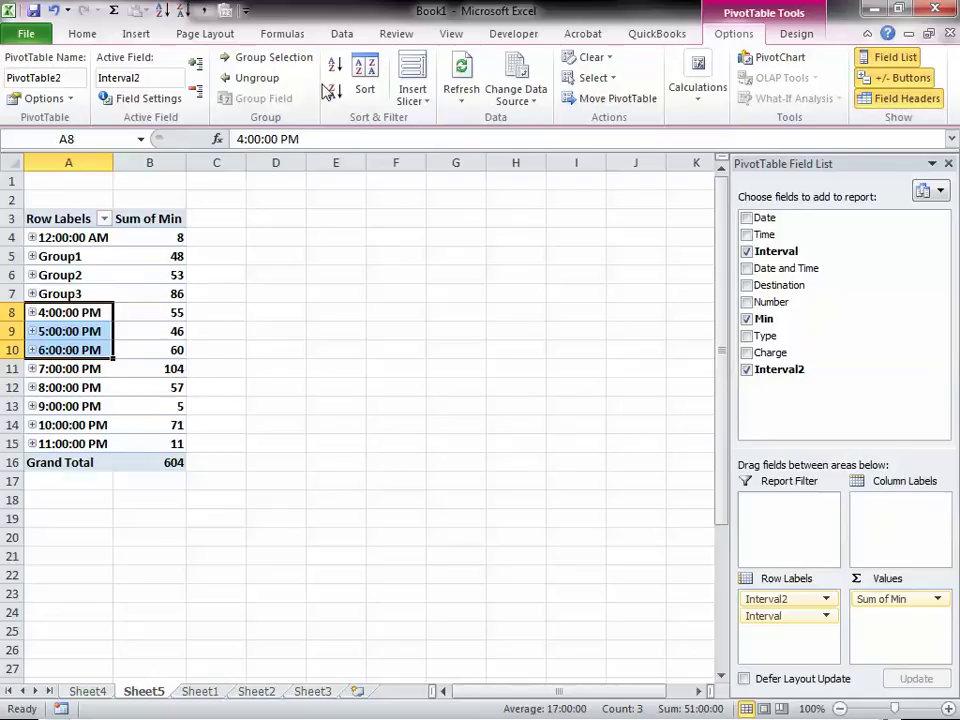
click(274, 62)
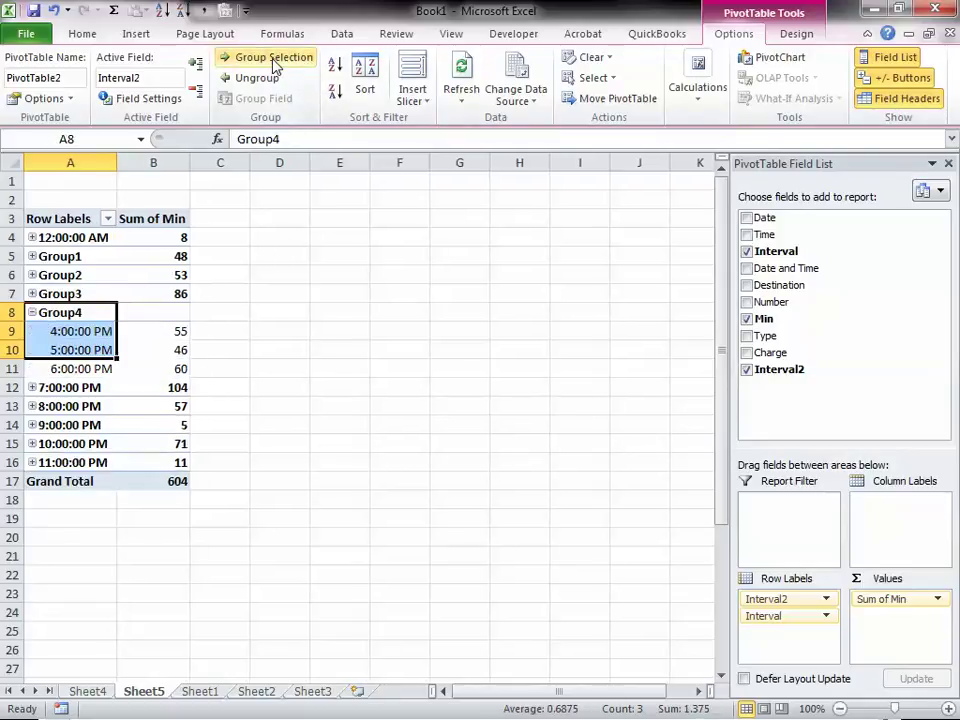
click(195, 91)
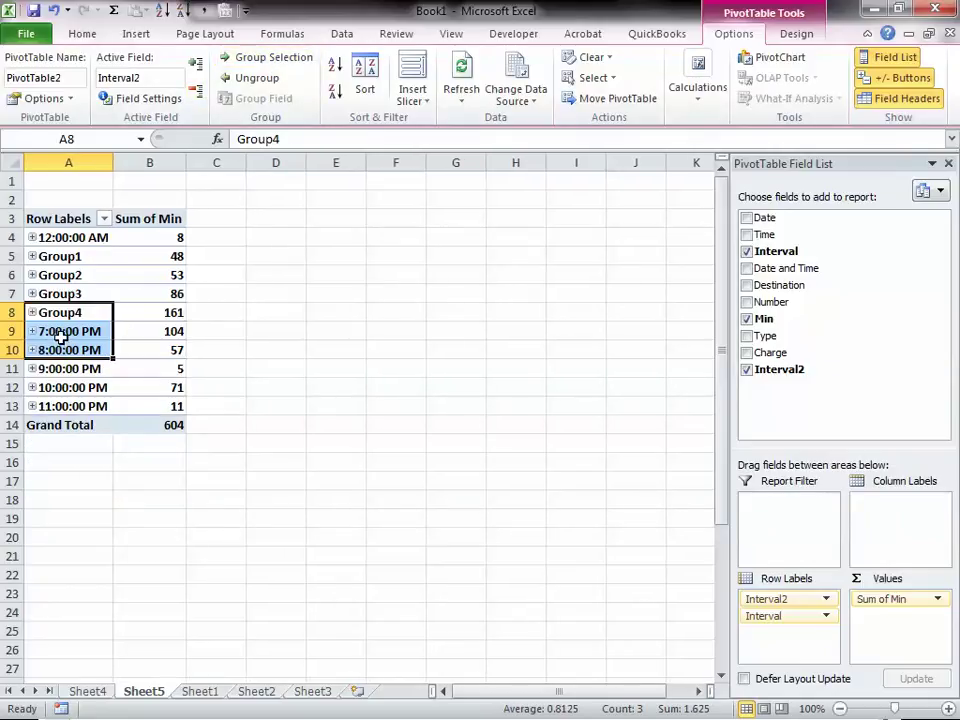
drag(62, 338, 60, 366)
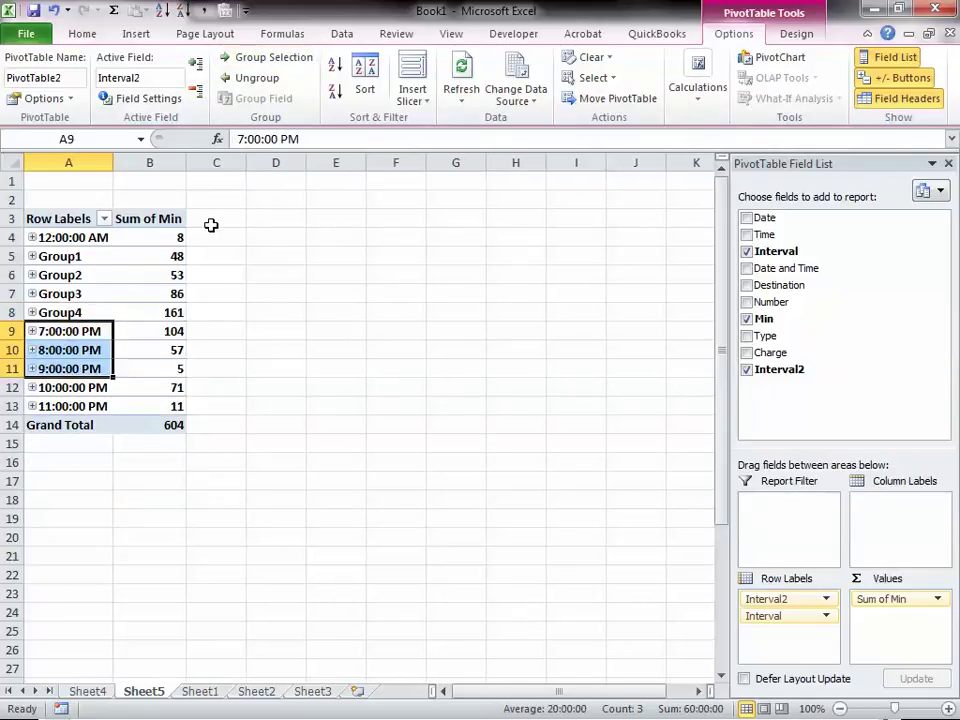
click(262, 60)
click(195, 91)
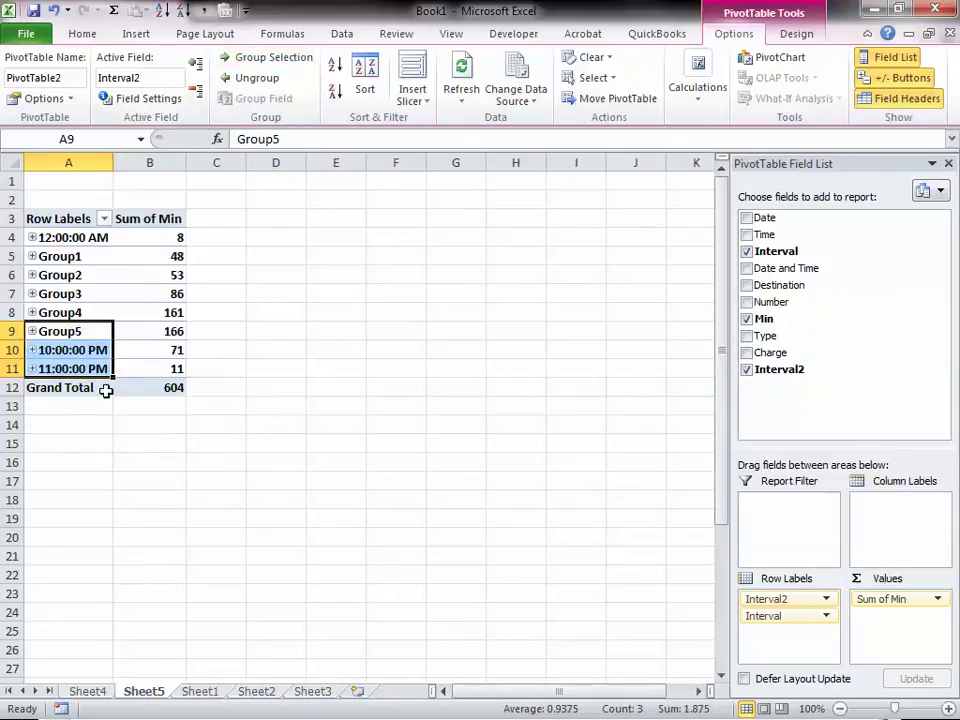
Step: Group 10 PM, 11 PM and 12 AM as Group6, 90 minutes, and collapse it
click(79, 350)
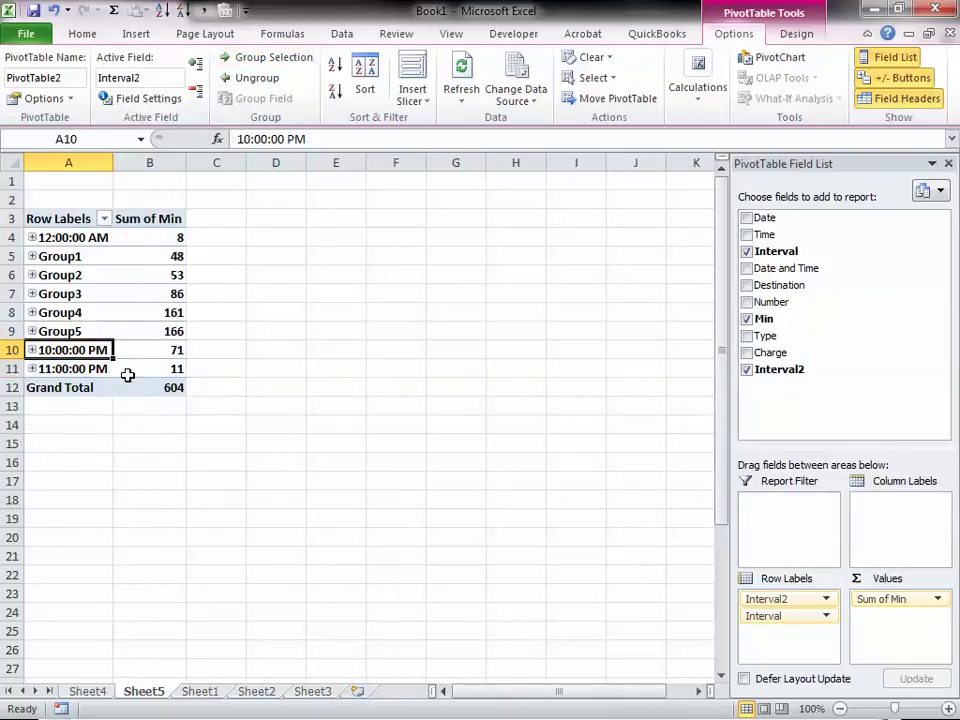
click(88, 370)
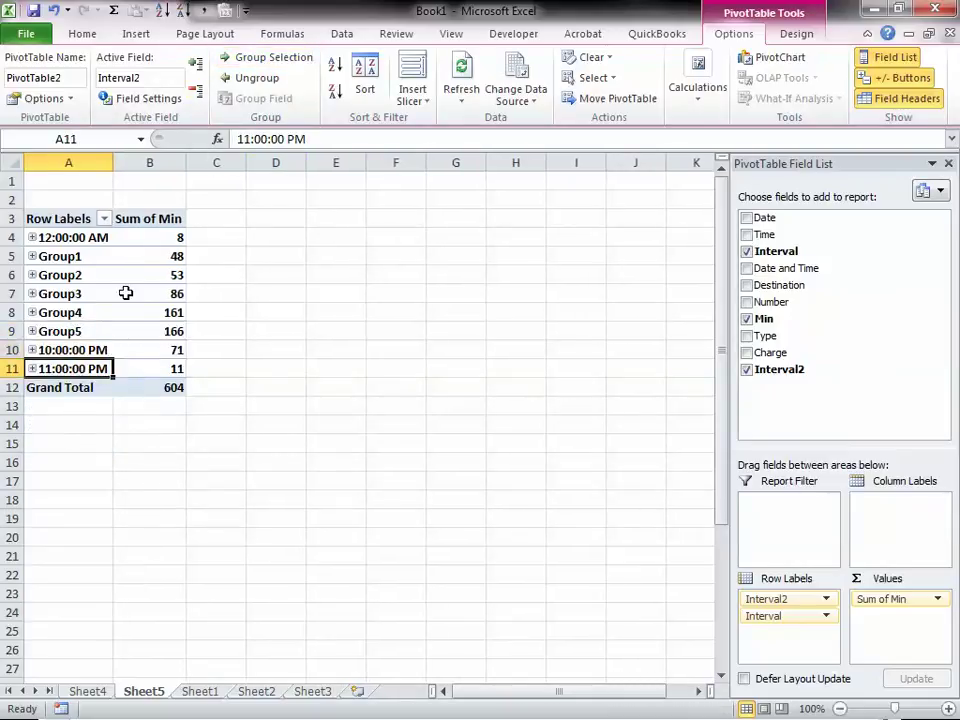
ctrl+click(76, 240)
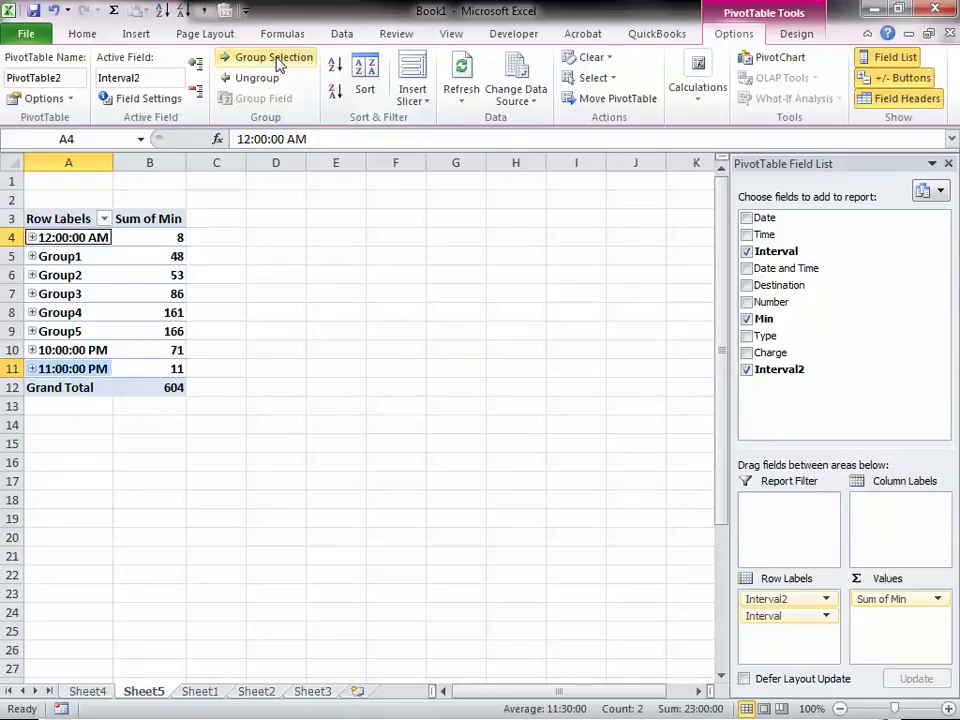
click(277, 60)
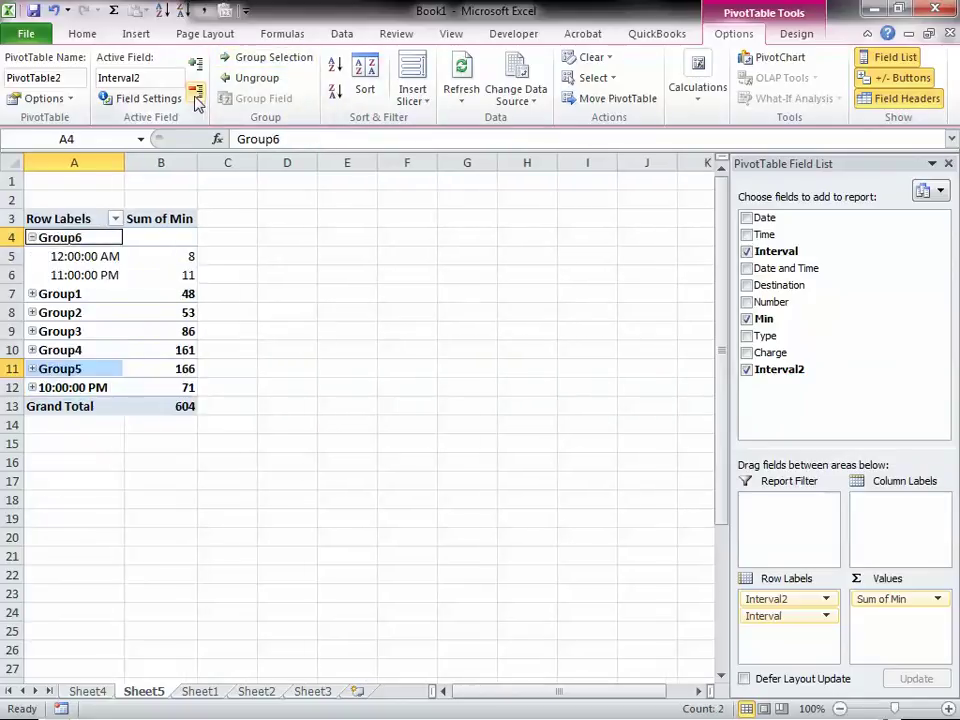
click(88, 275)
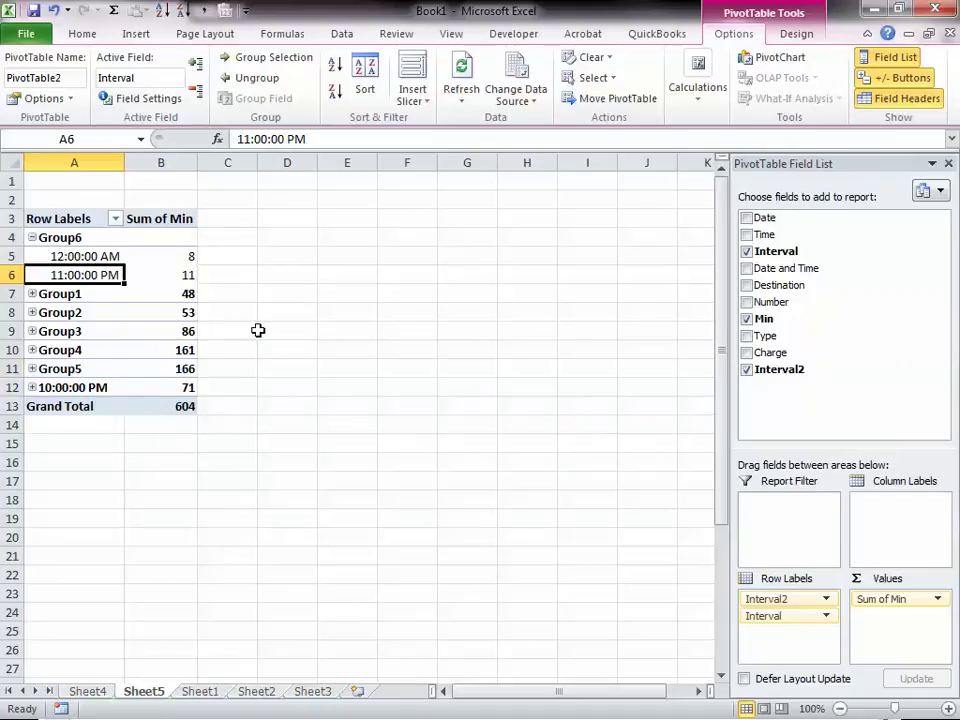
key(alt+shift+Left)
click(125, 463)
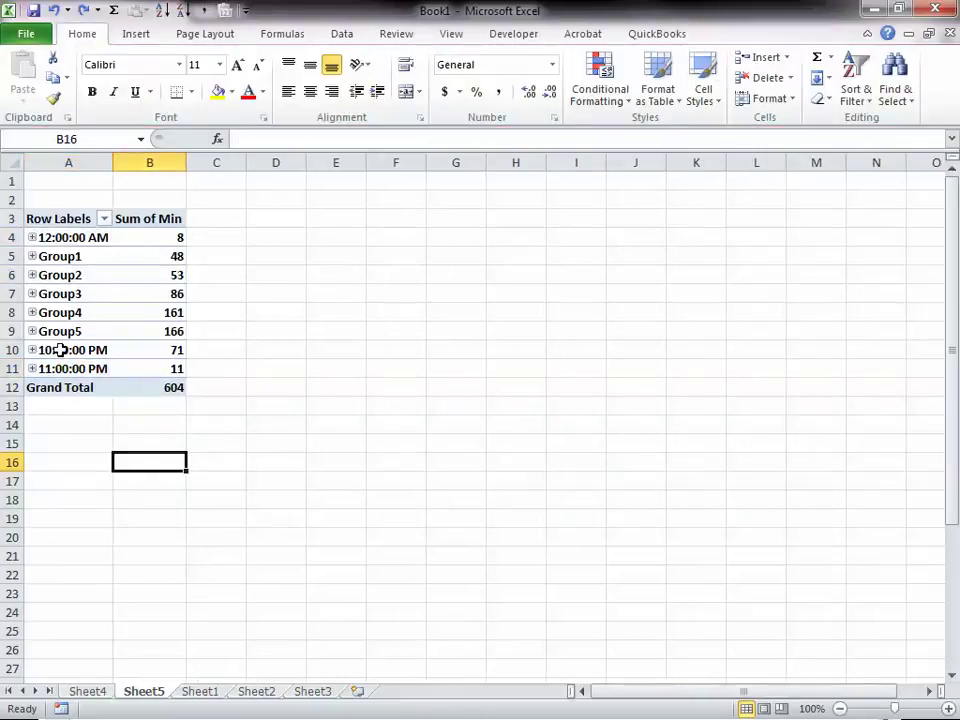
click(60, 350)
ctrl+click(65, 369)
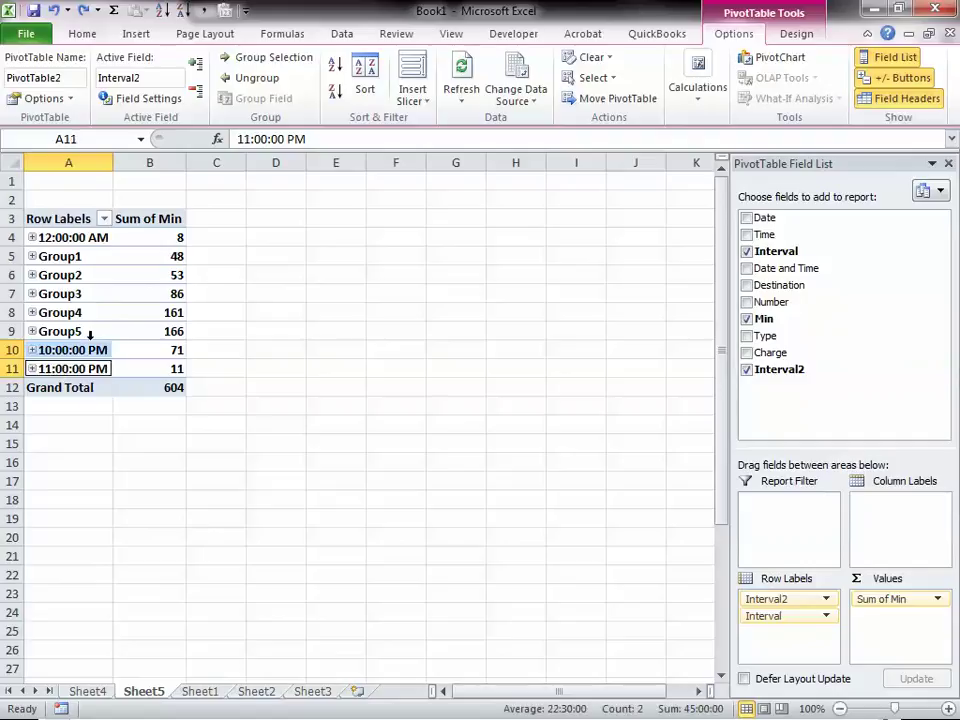
ctrl+click(75, 240)
click(265, 58)
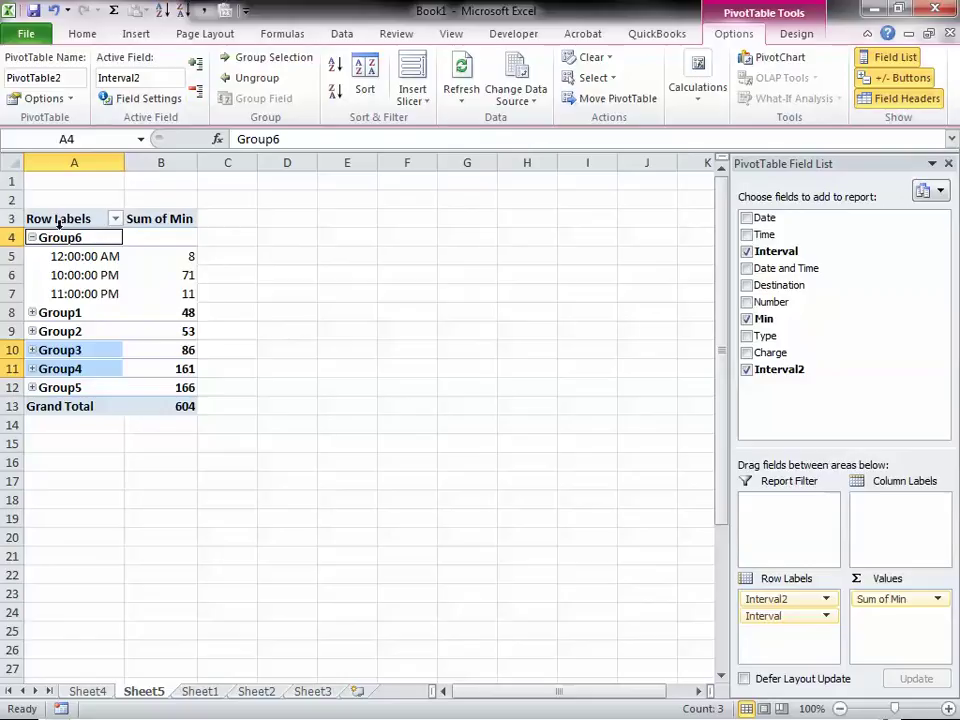
click(32, 238)
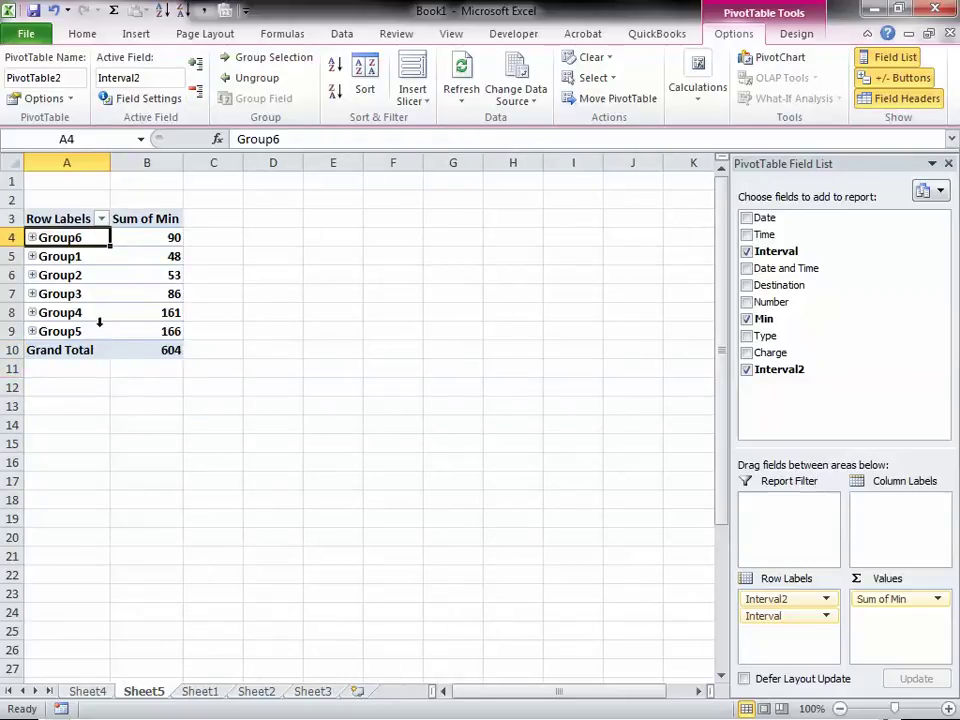
Step: Rename Group5 to 7-9PM and Group4 to 4-6PM, expanding both
click(32, 332)
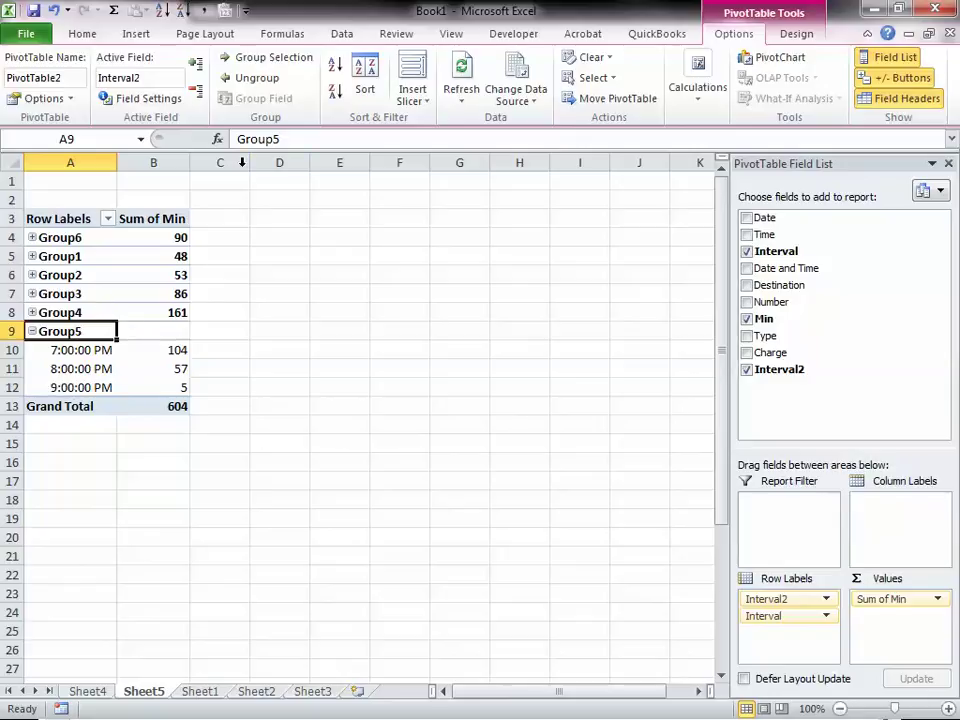
drag(300, 140, 210, 139)
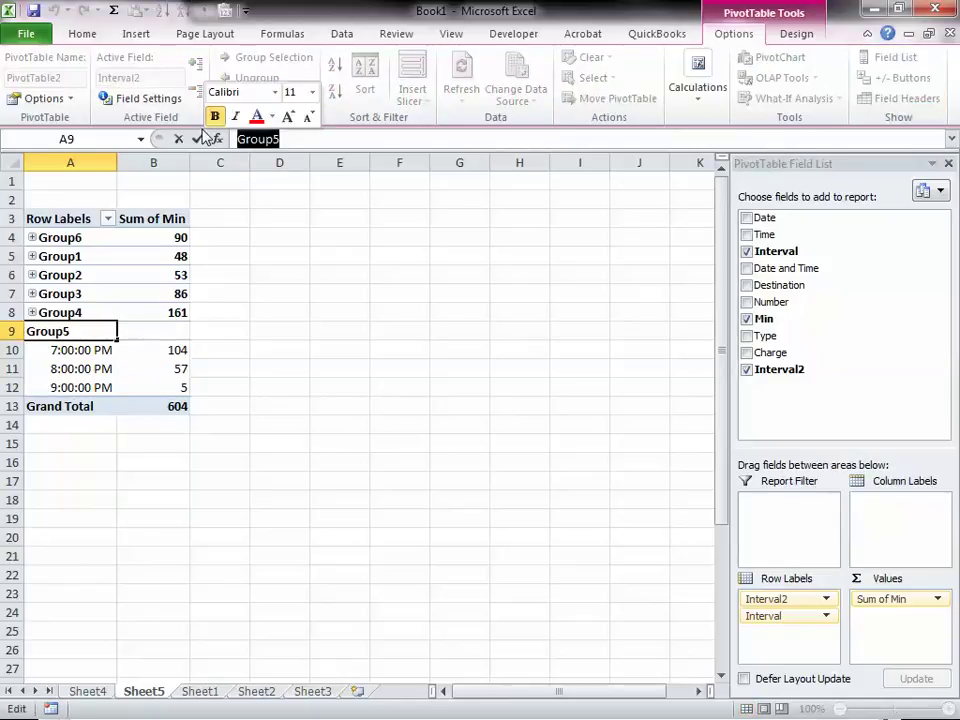
text(7-9PM)
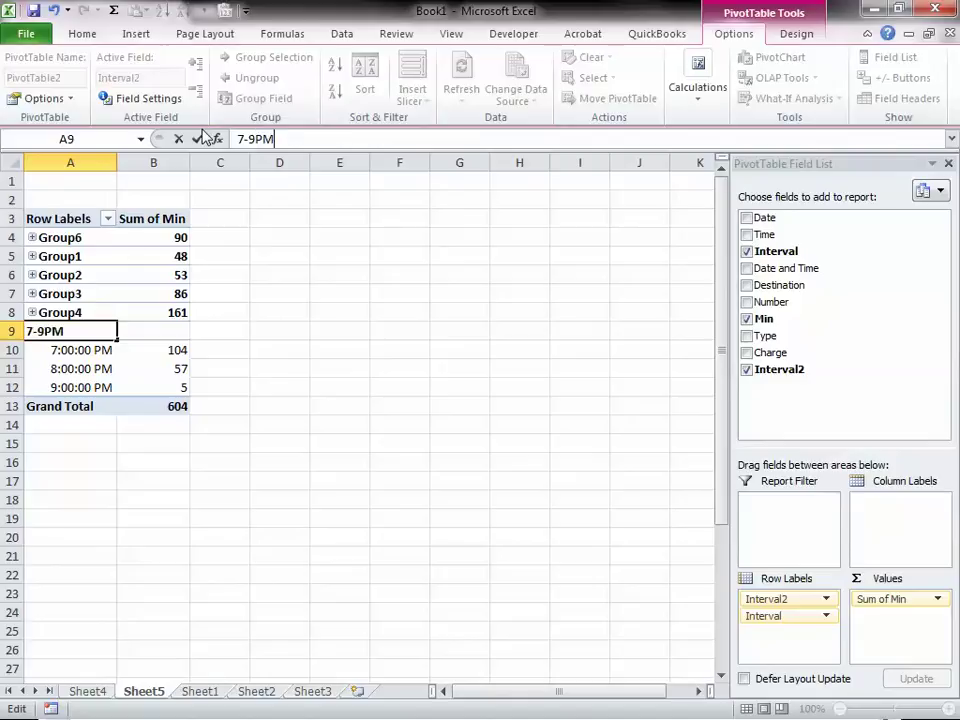
key(Return)
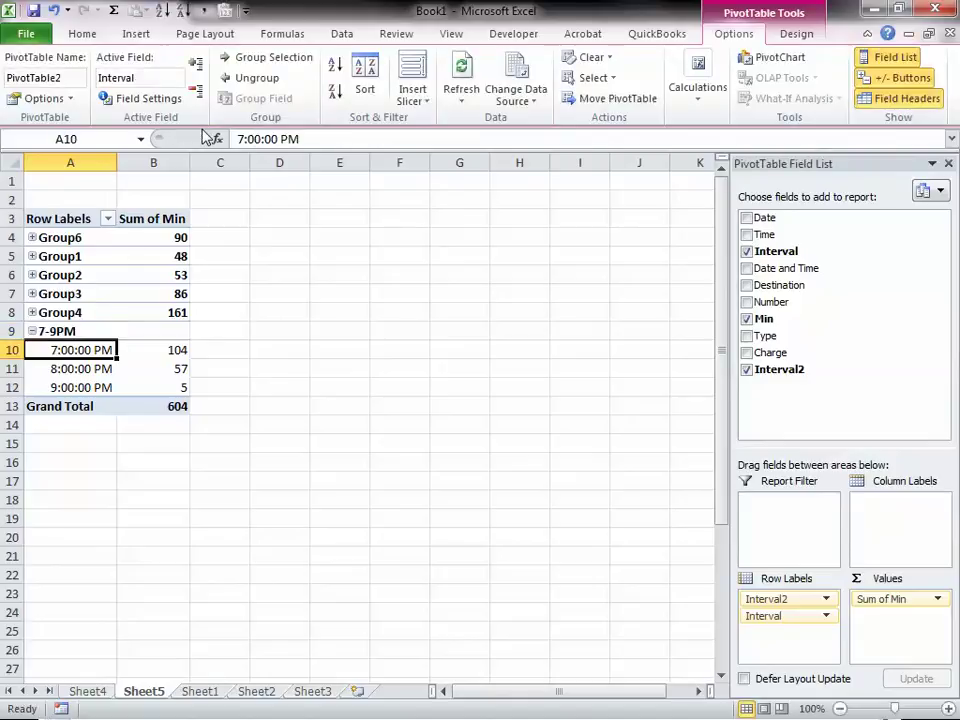
click(47, 312)
click(32, 312)
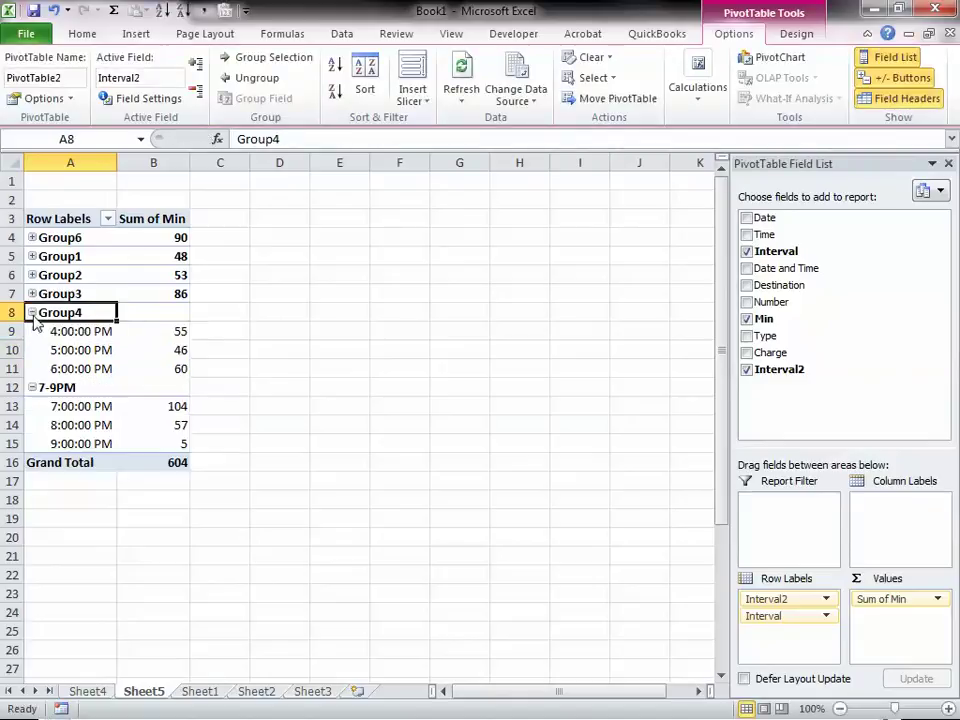
double_click(287, 139)
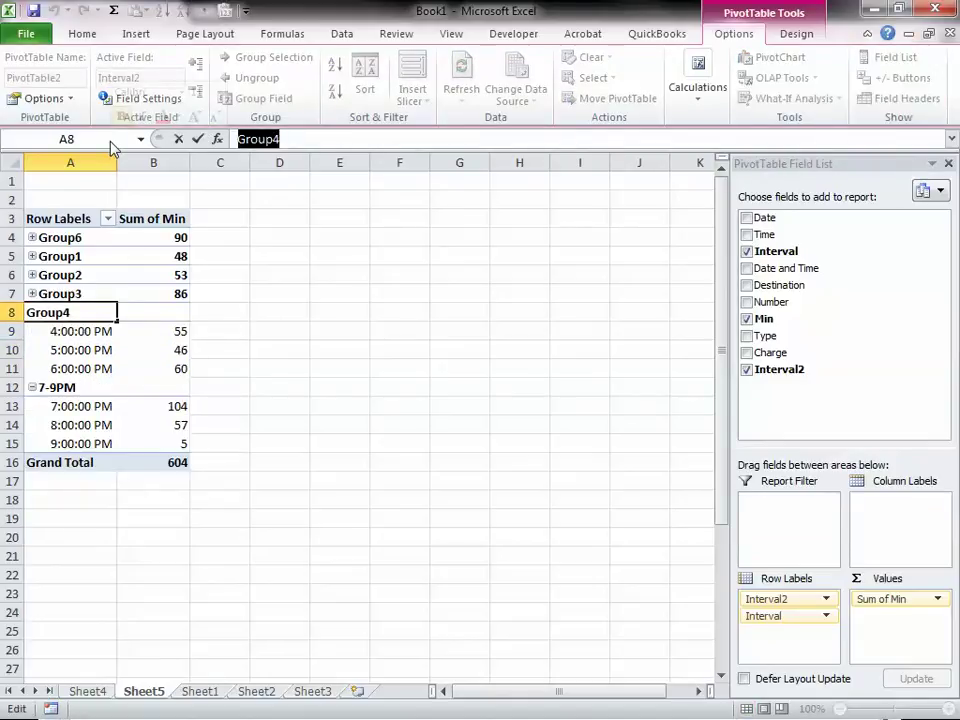
text(4-6P)
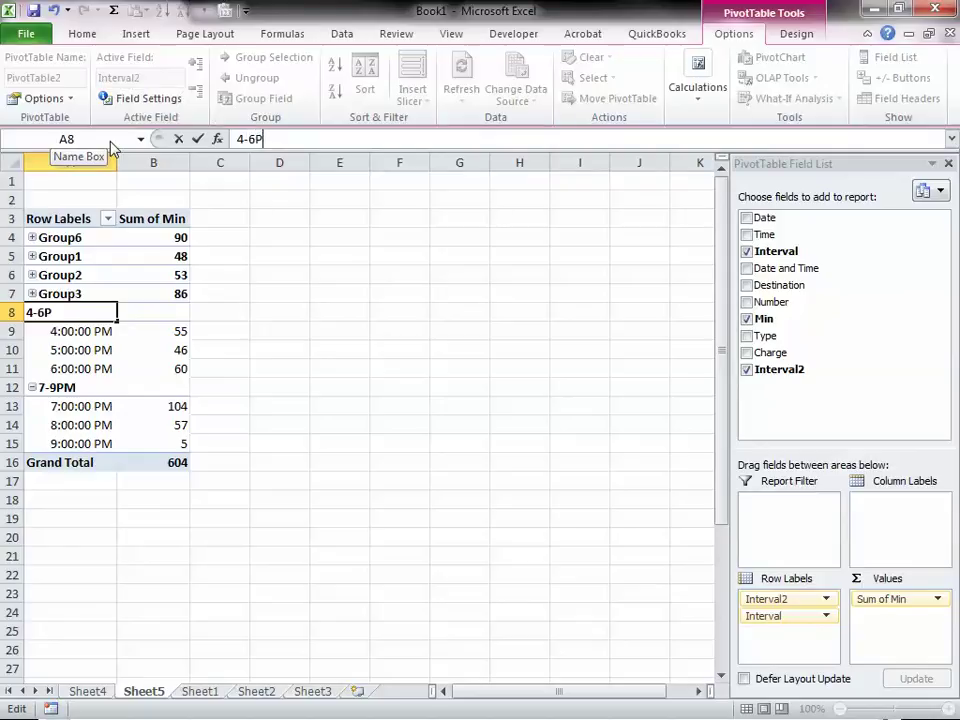
text(m)
key(BackSpace)
text(M)
key(Return)
Step: Rename Group3 to 1-3PM and Group2 to 10-Noon, expanding both
click(45, 293)
click(32, 293)
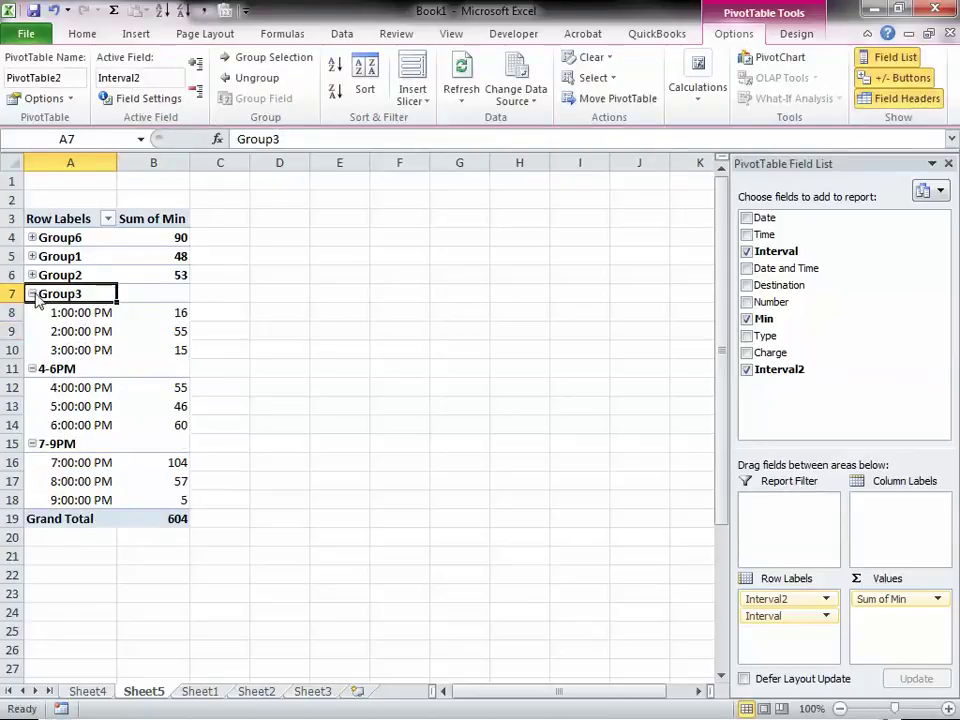
double_click(258, 139)
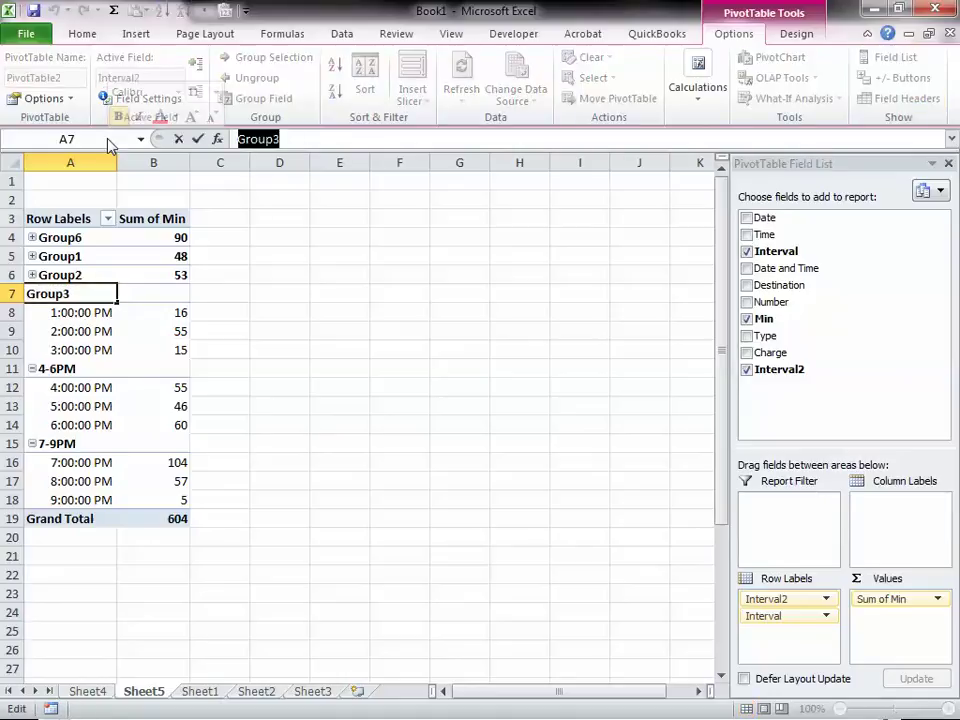
text(1-3PM)
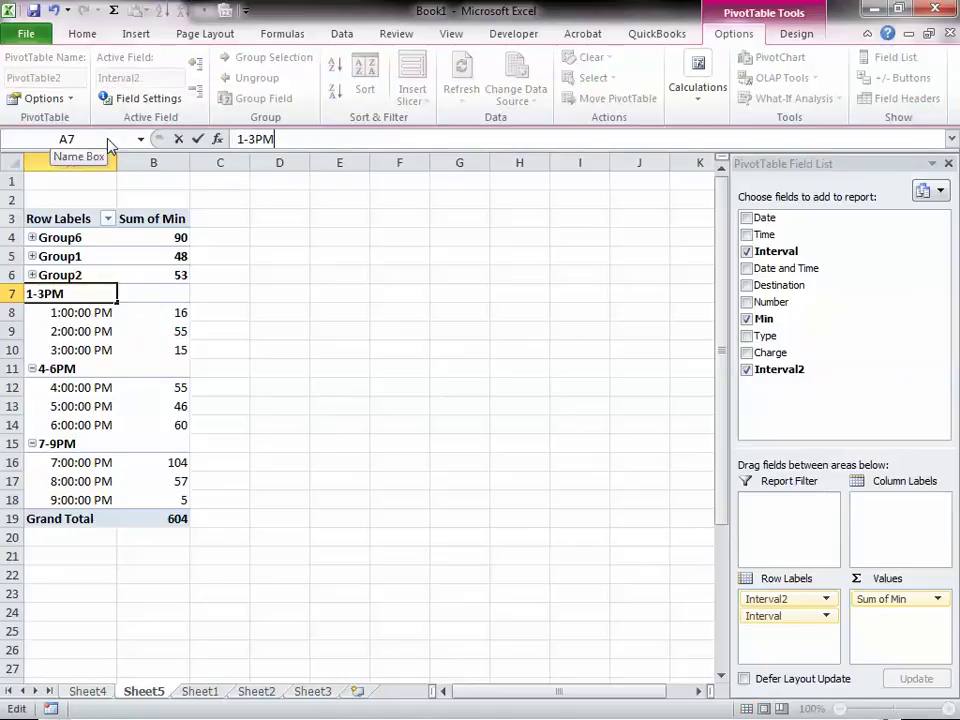
key(Return)
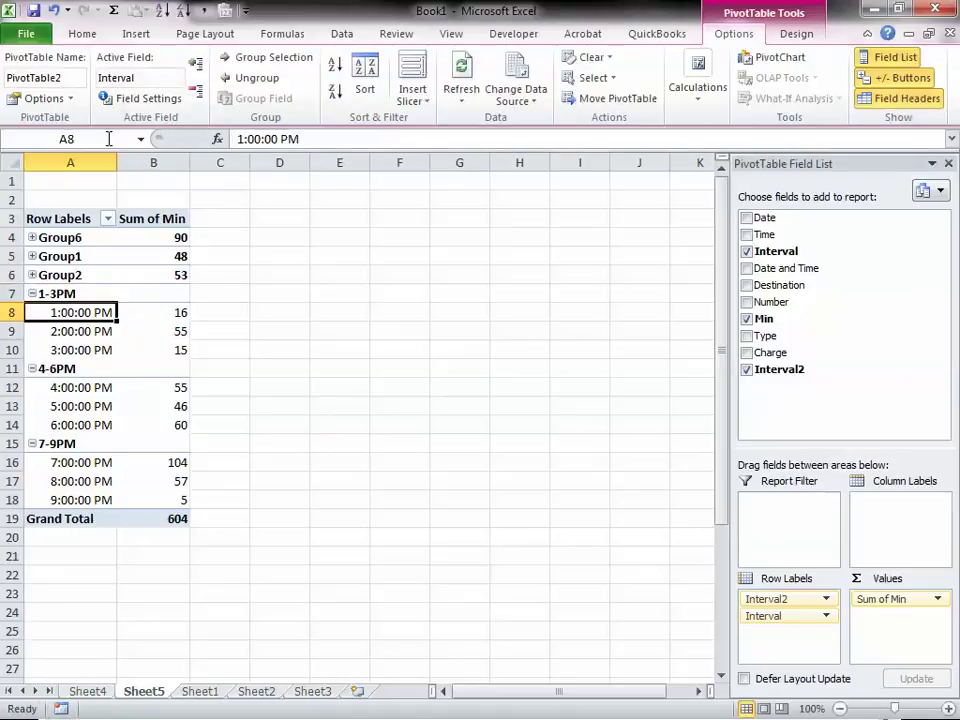
click(32, 275)
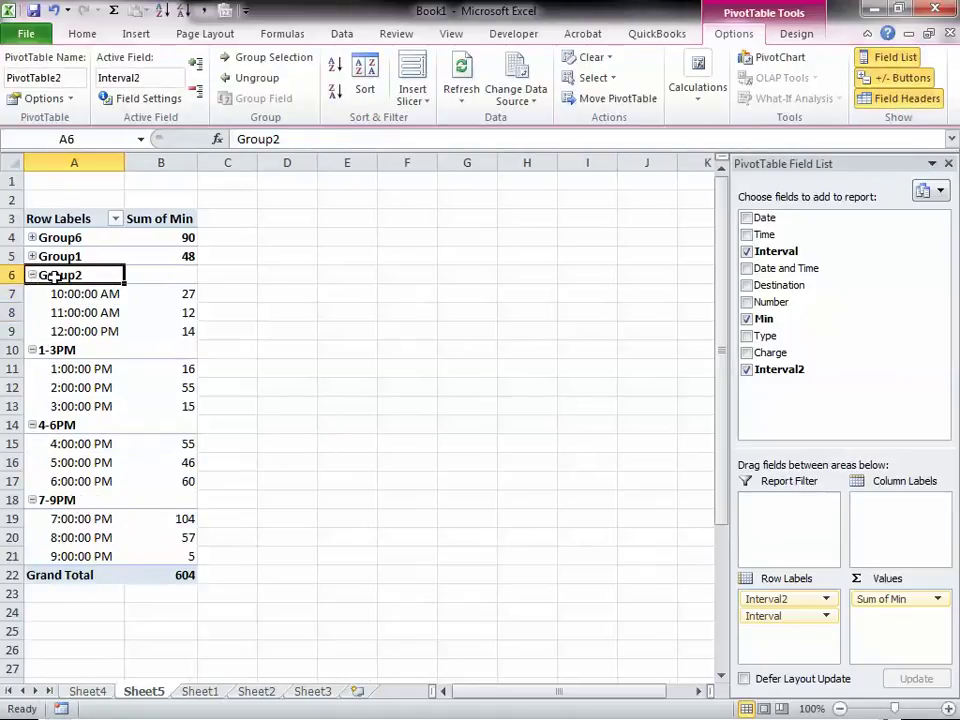
click(304, 137)
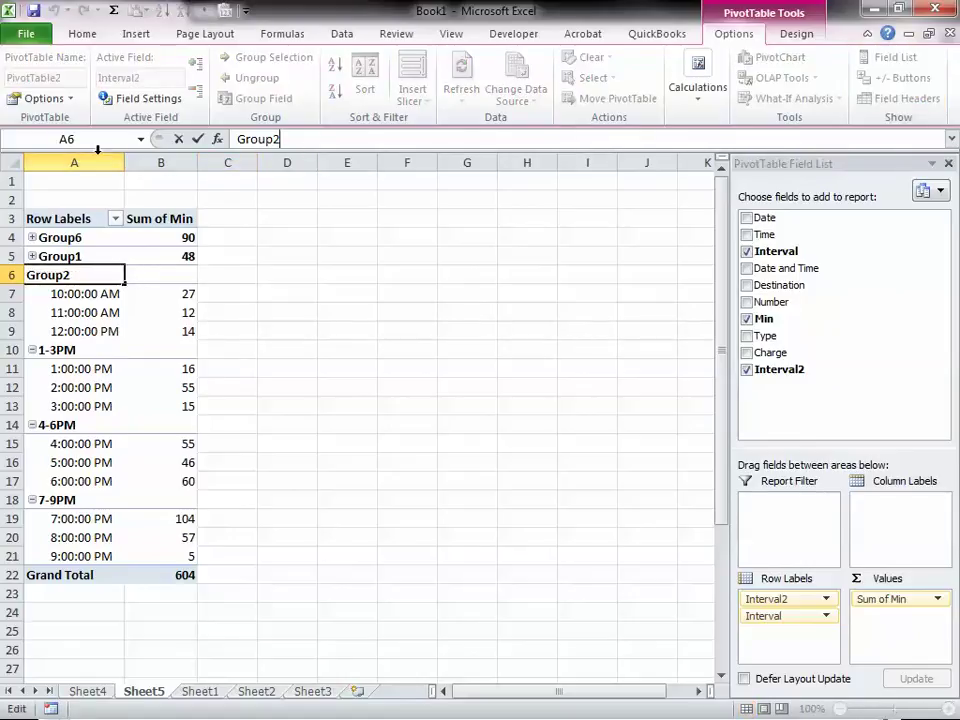
key(shift+Home)
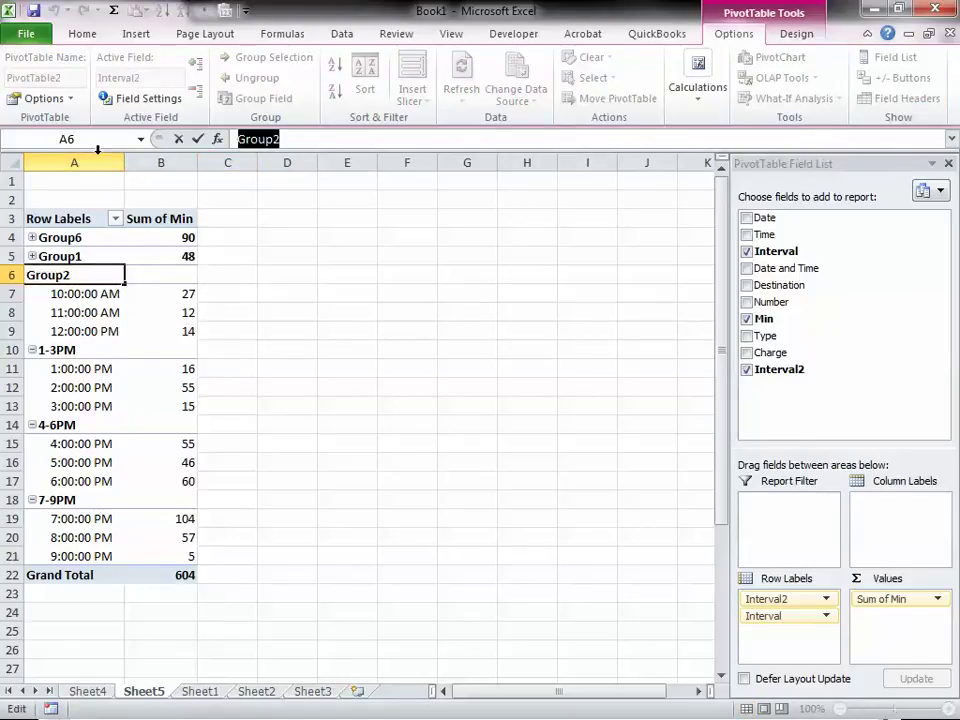
text(10-Noon)
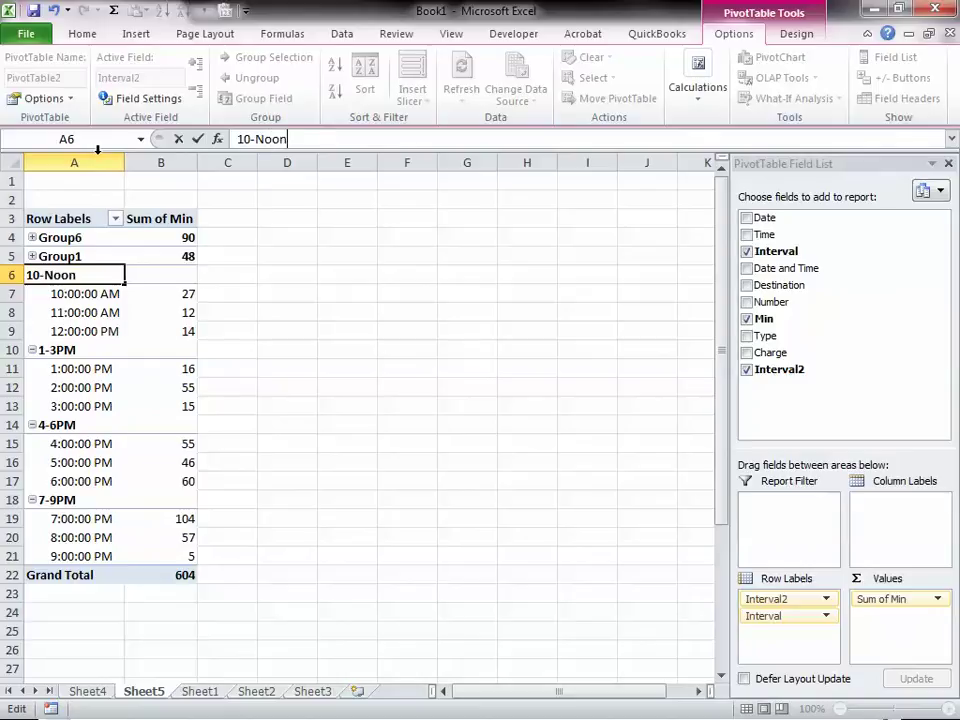
key(Return)
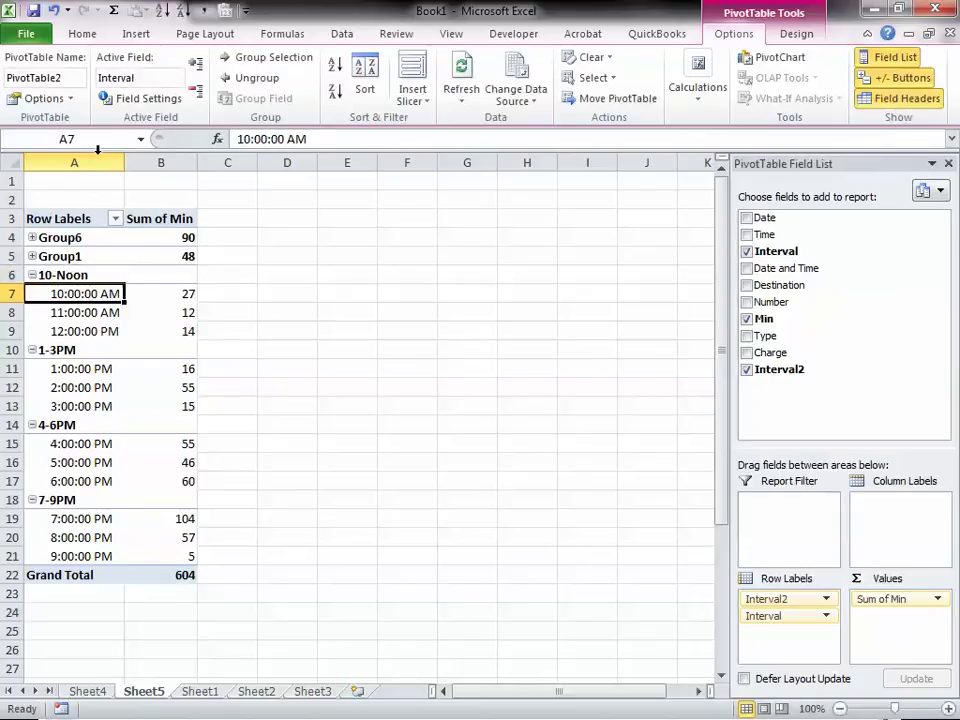
Step: Rename Group1 to 7-9AM and Group6 to 10-Midnight, expanding both
key(Up)
key(Up)
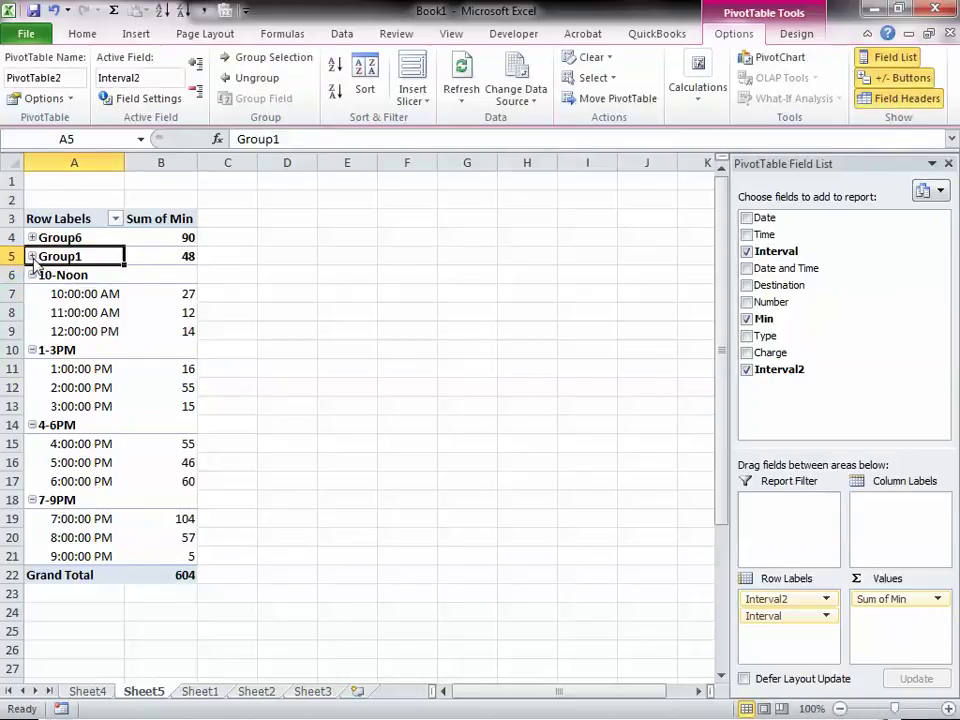
click(32, 256)
drag(311, 141, 70, 133)
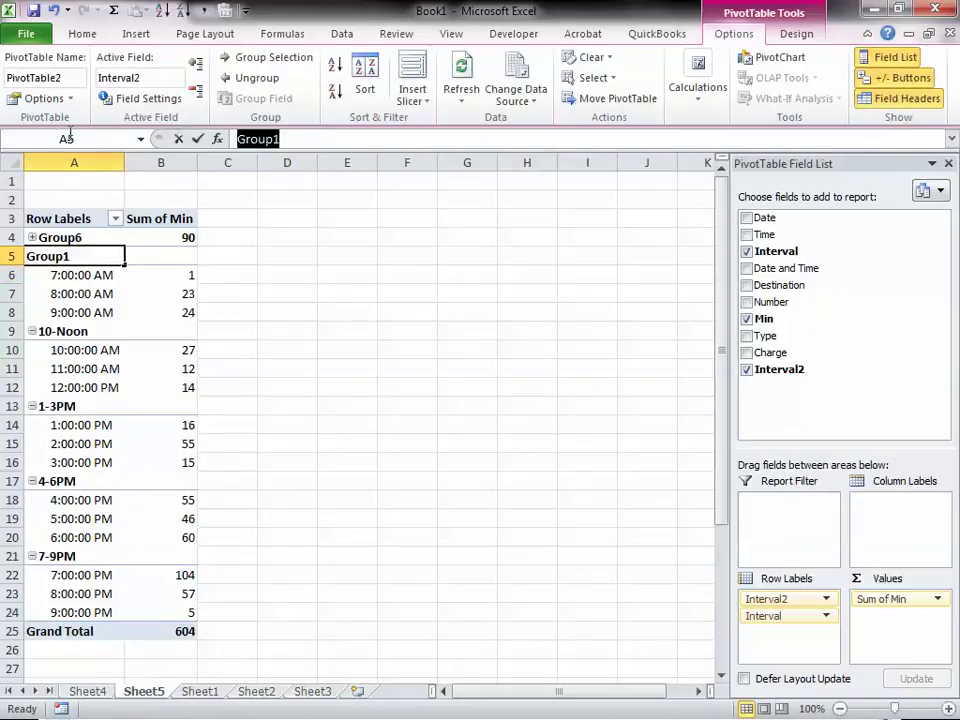
text(7)
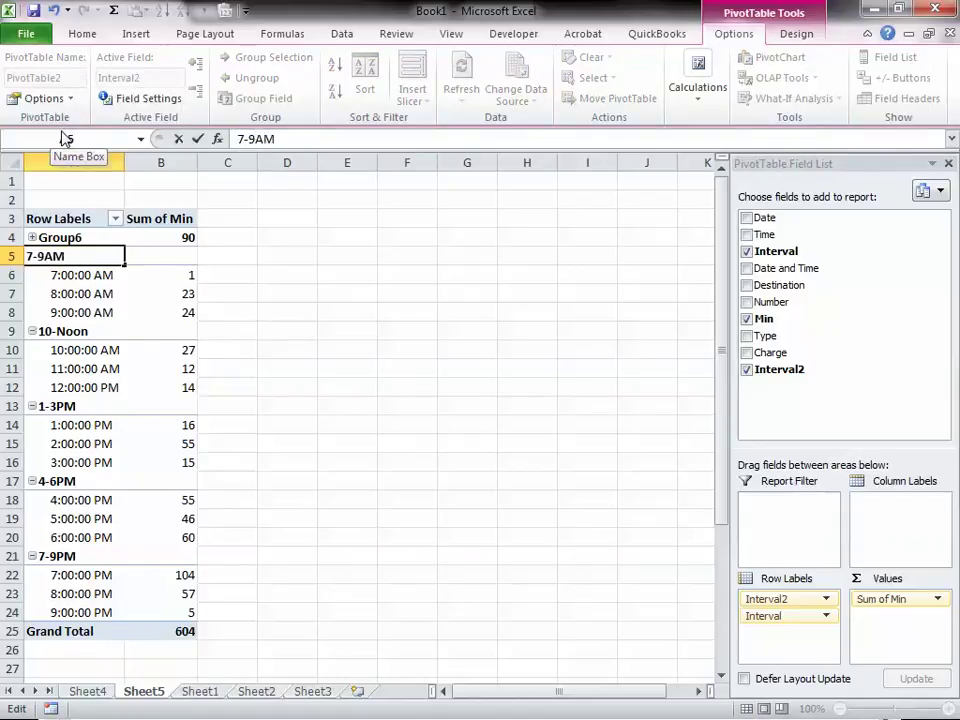
text(-9AM)
click(34, 237)
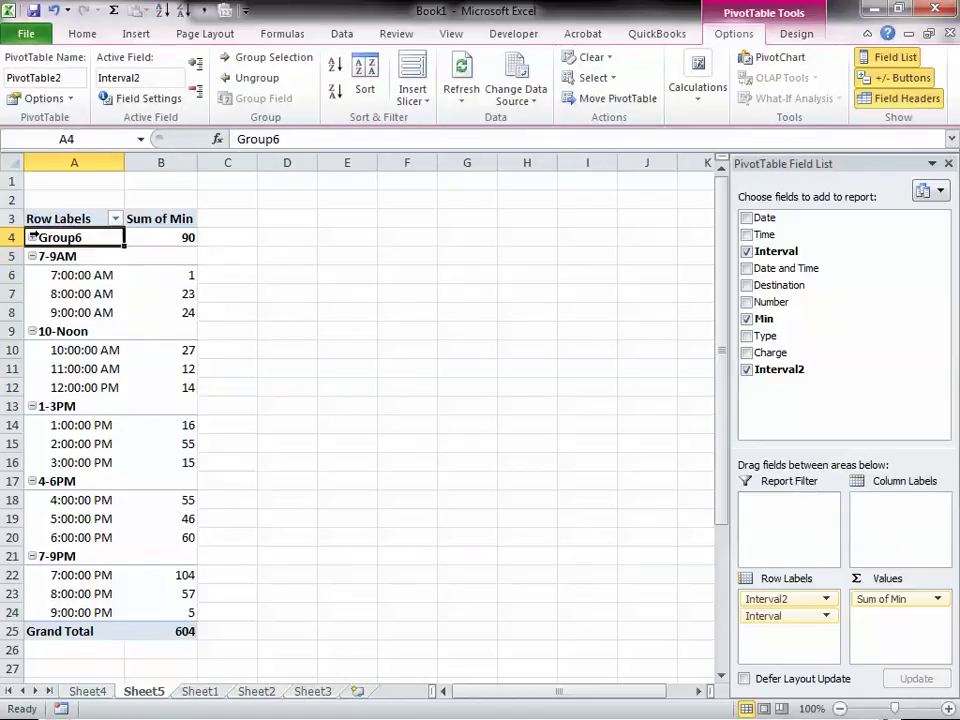
click(32, 237)
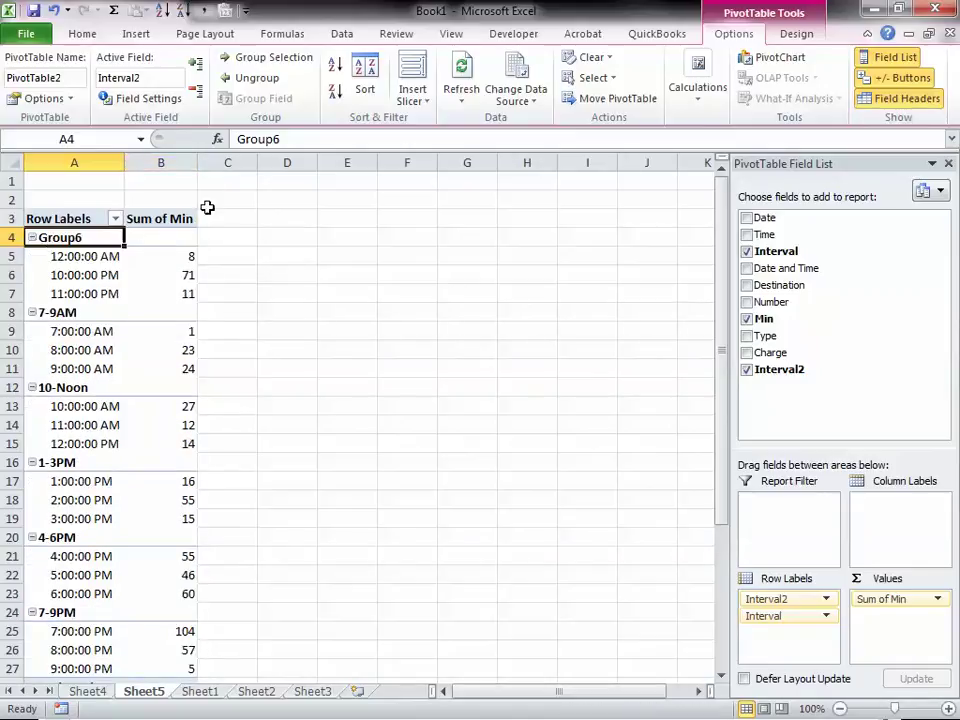
double_click(259, 139)
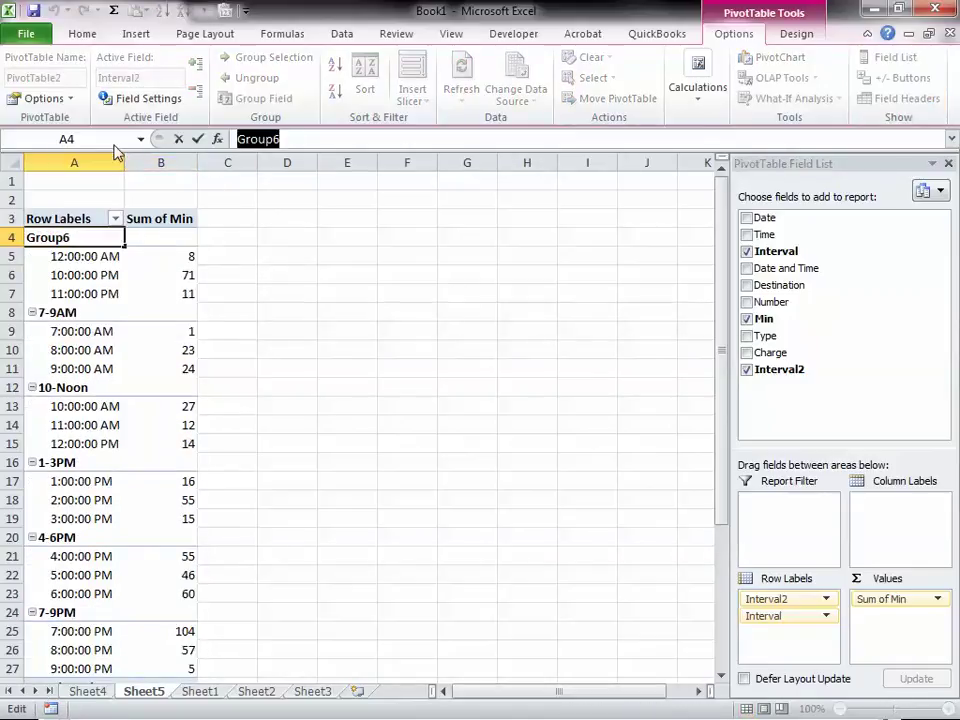
text(10-)
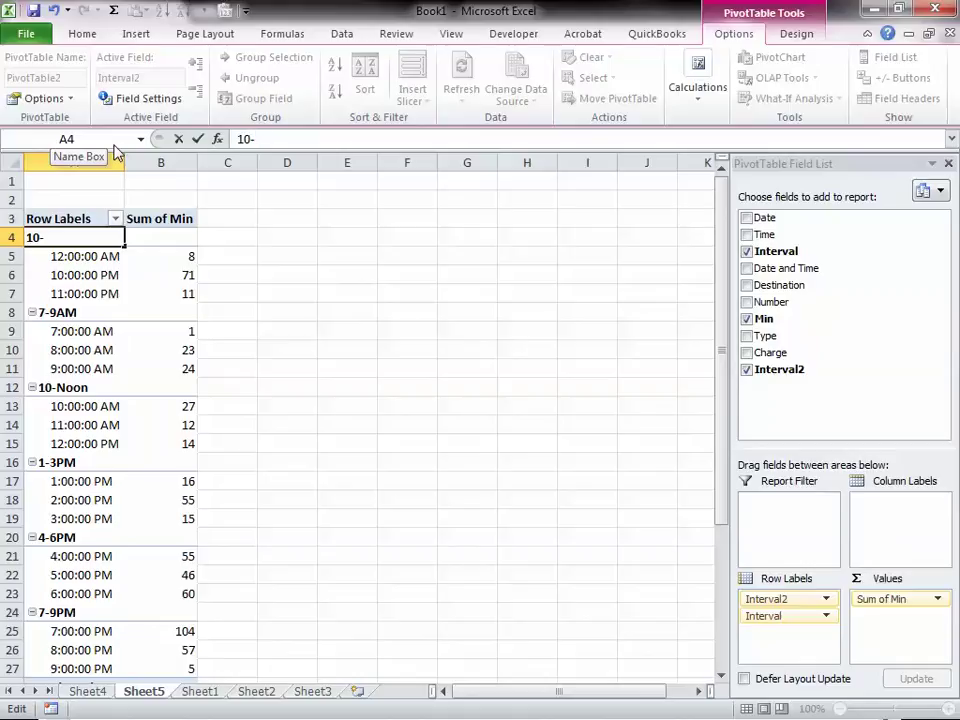
text(ight)
key(Return)
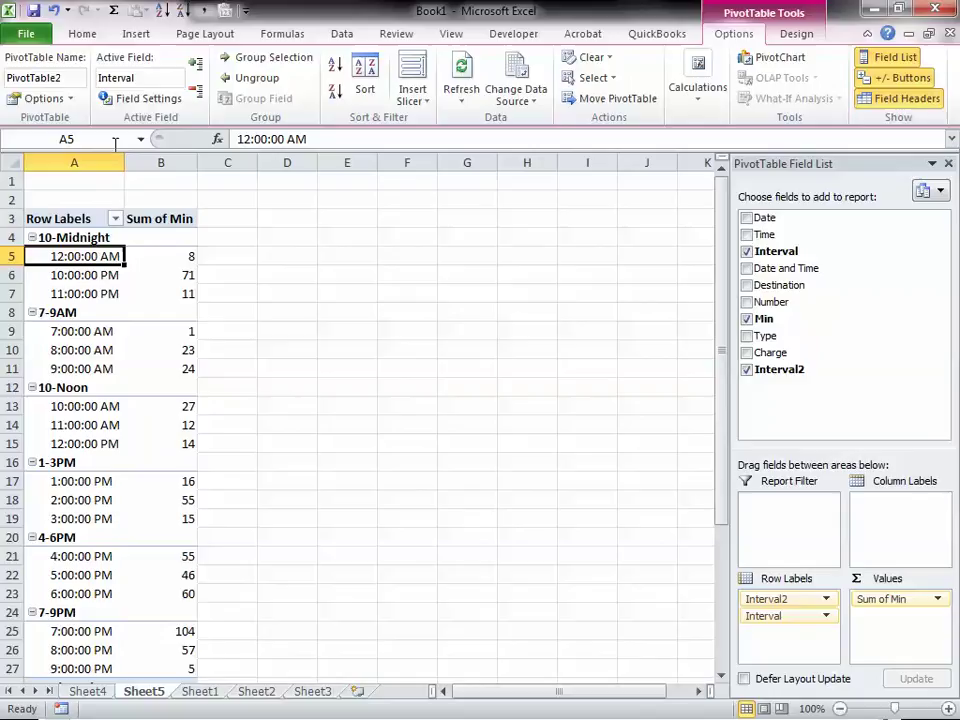
click(197, 92)
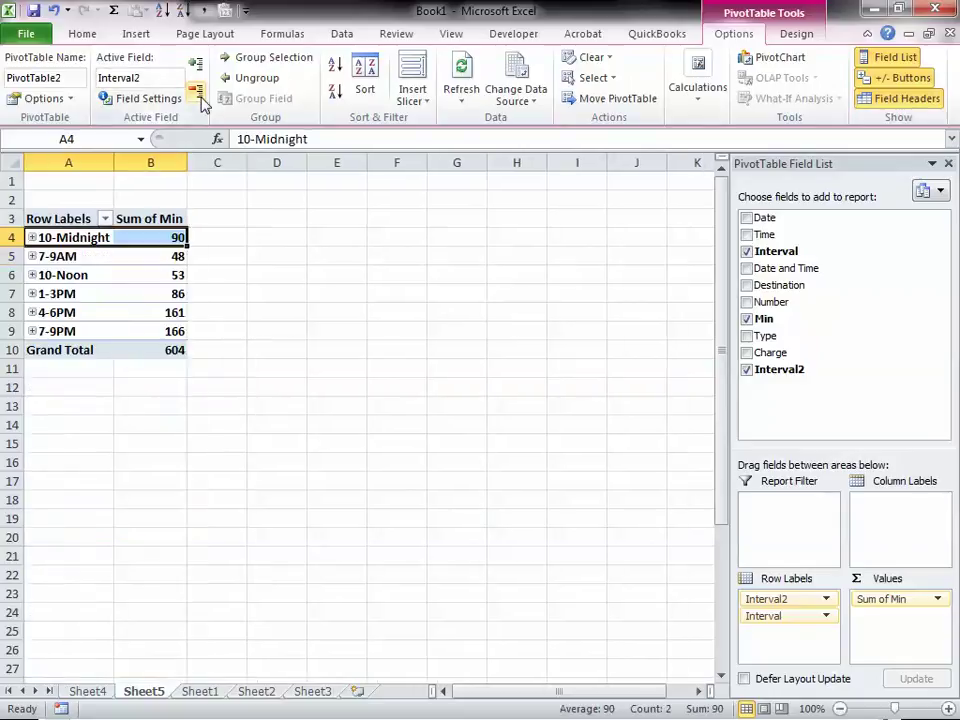
click(55, 274)
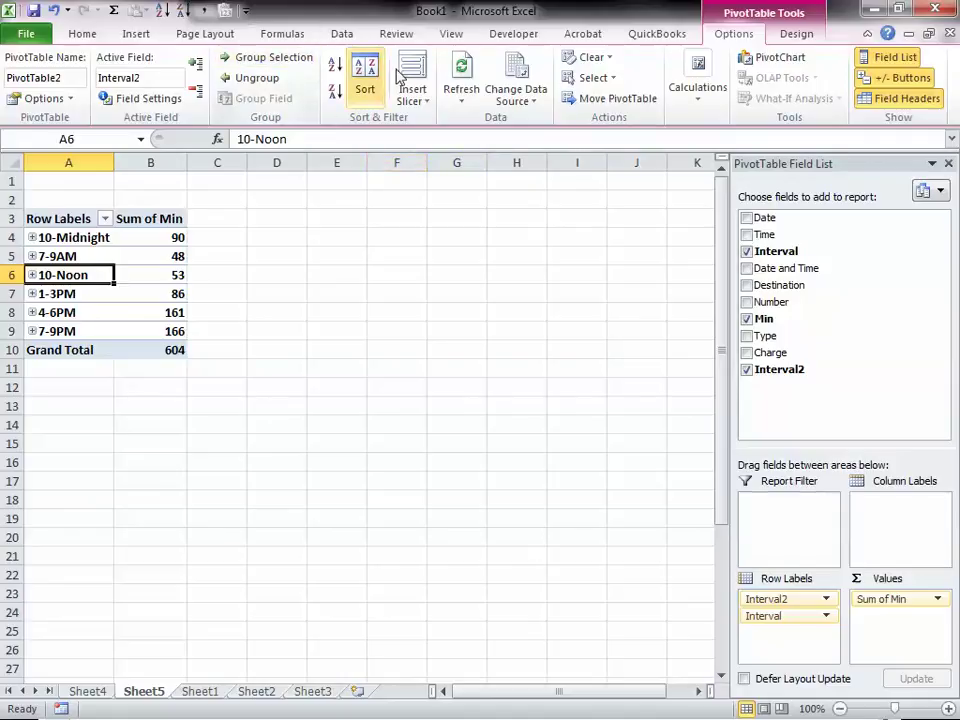
click(772, 58)
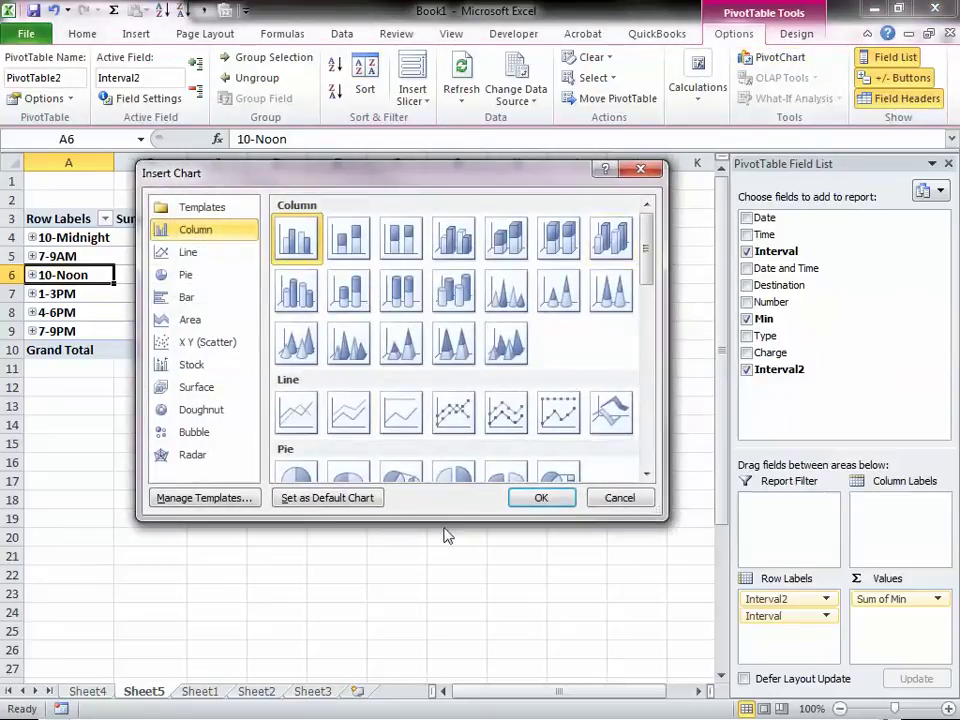
click(565, 505)
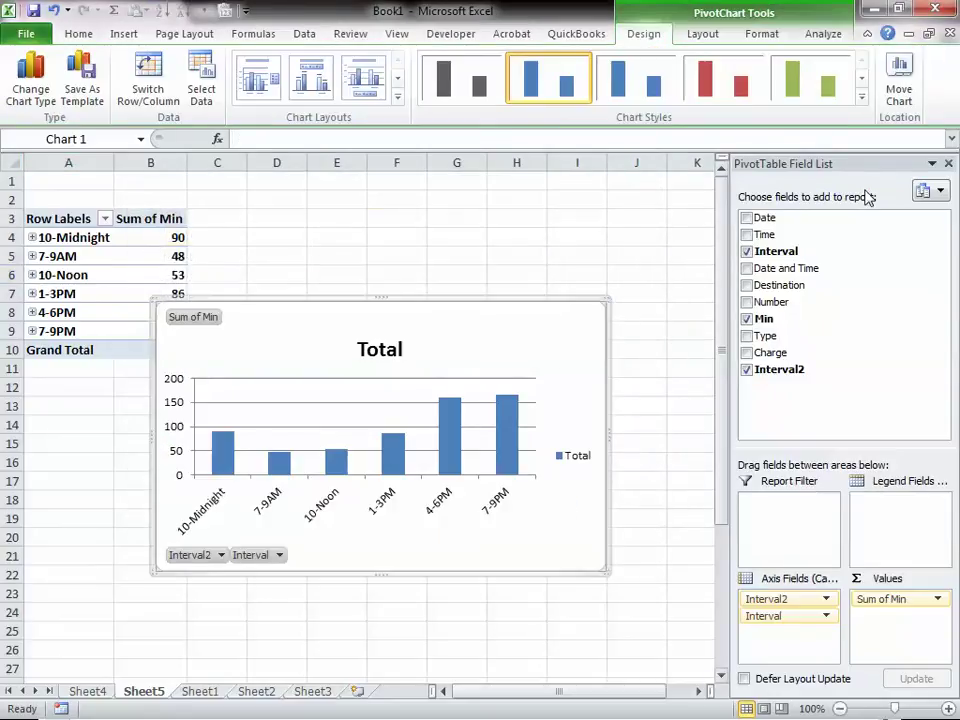
drag(480, 321, 542, 242)
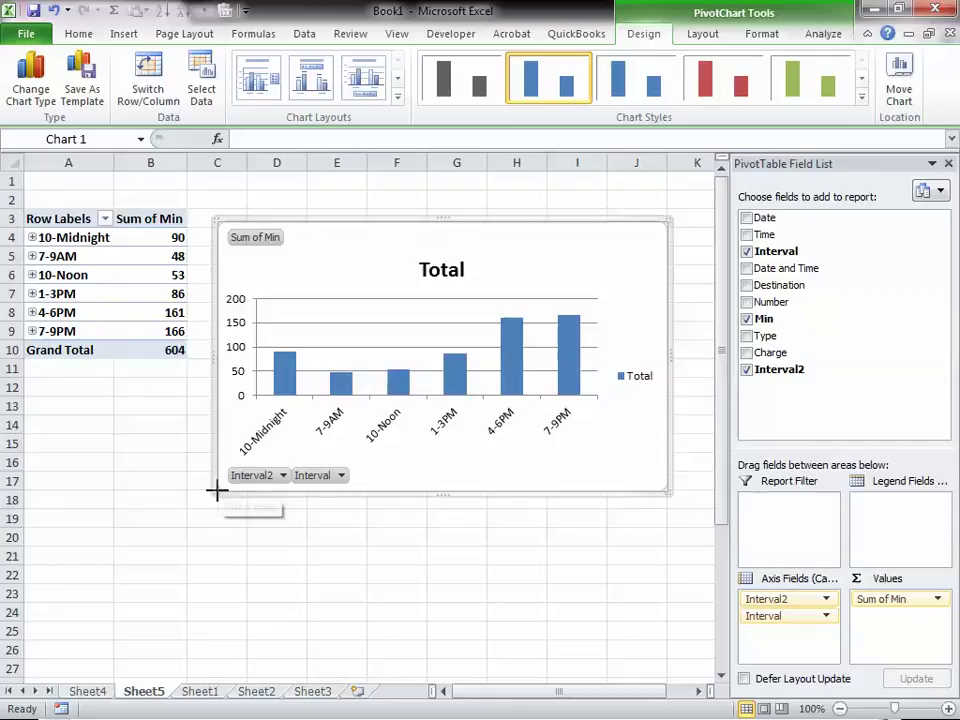
drag(214, 491, 152, 564)
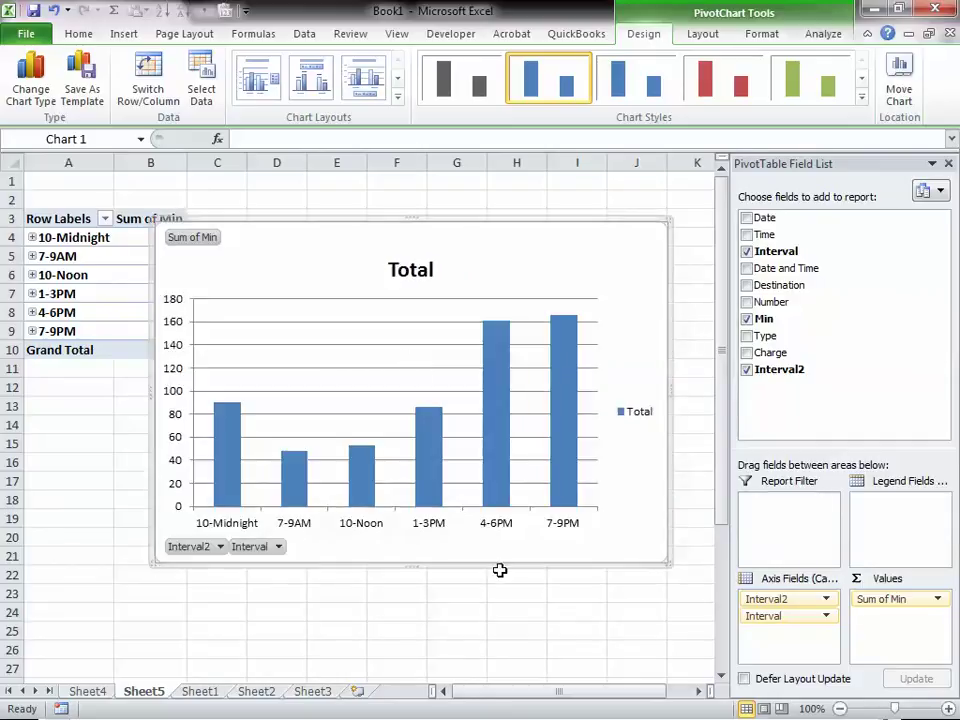
key(alt+Tab)
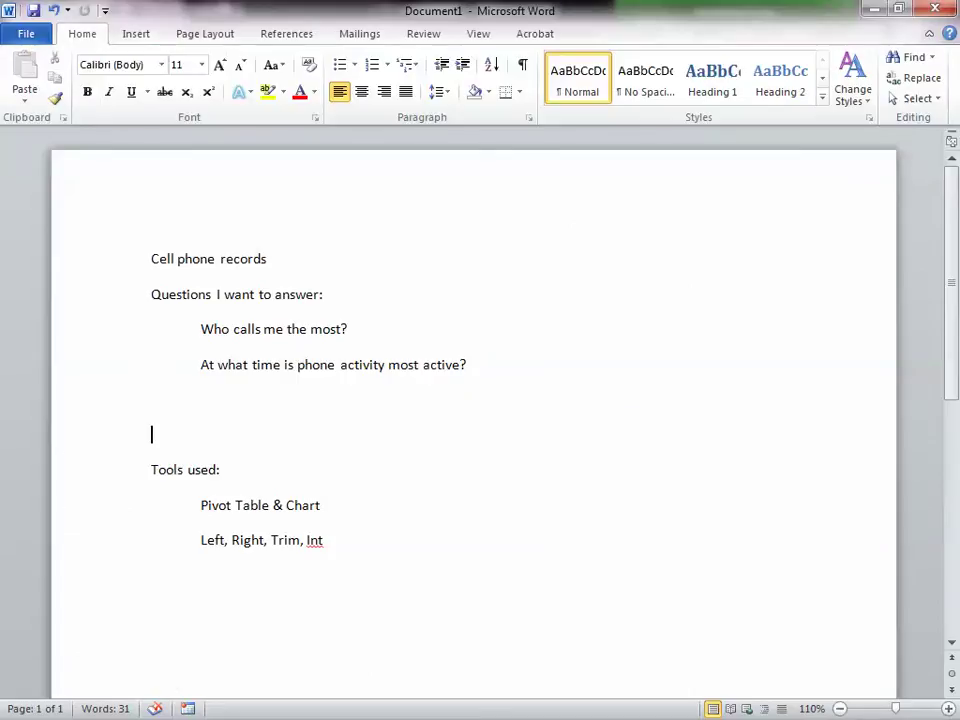
key(alt+Tab)
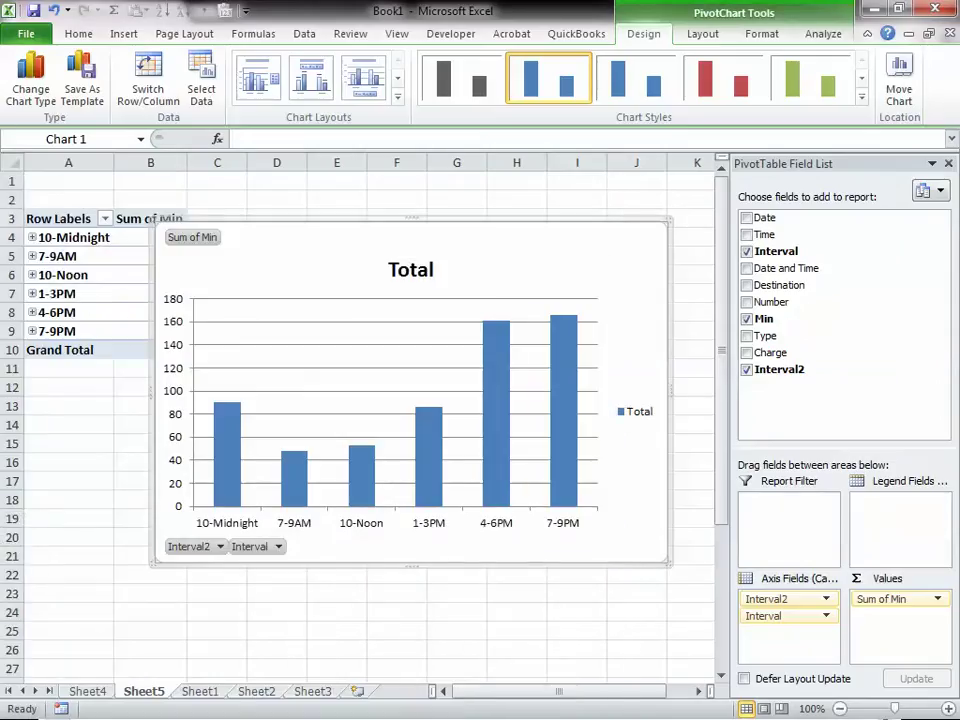
Step: Move the PivotChart off the table to sit beside the Sum of Min values
drag(560, 275, 648, 231)
click(521, 628)
drag(587, 212, 499, 210)
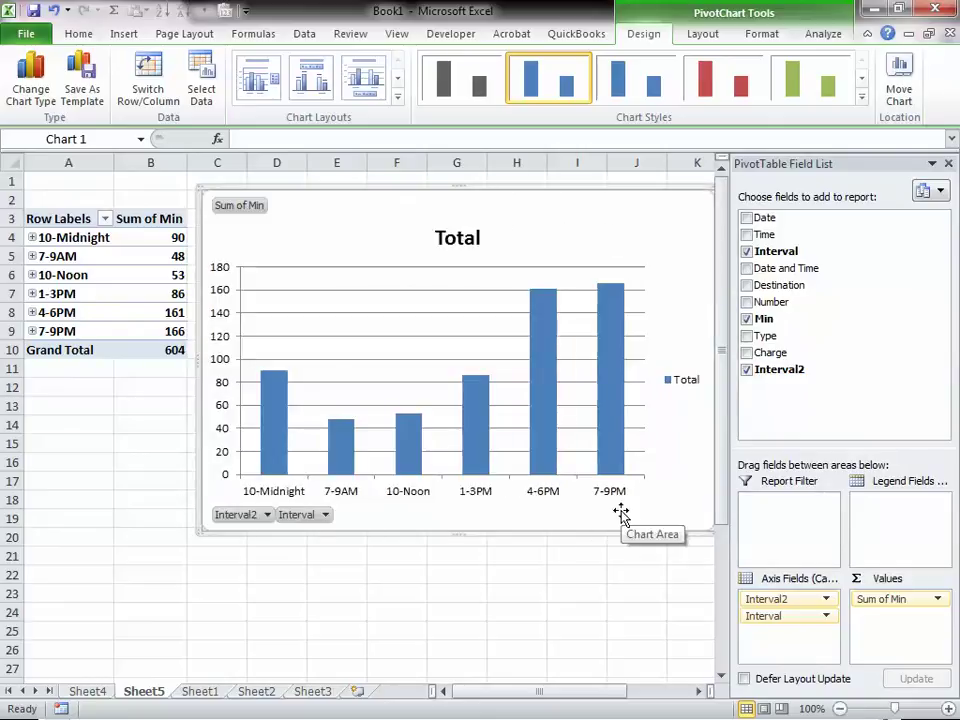
Step: Expand the 4-6PM and 7-9PM blocks into their individual hours
click(32, 313)
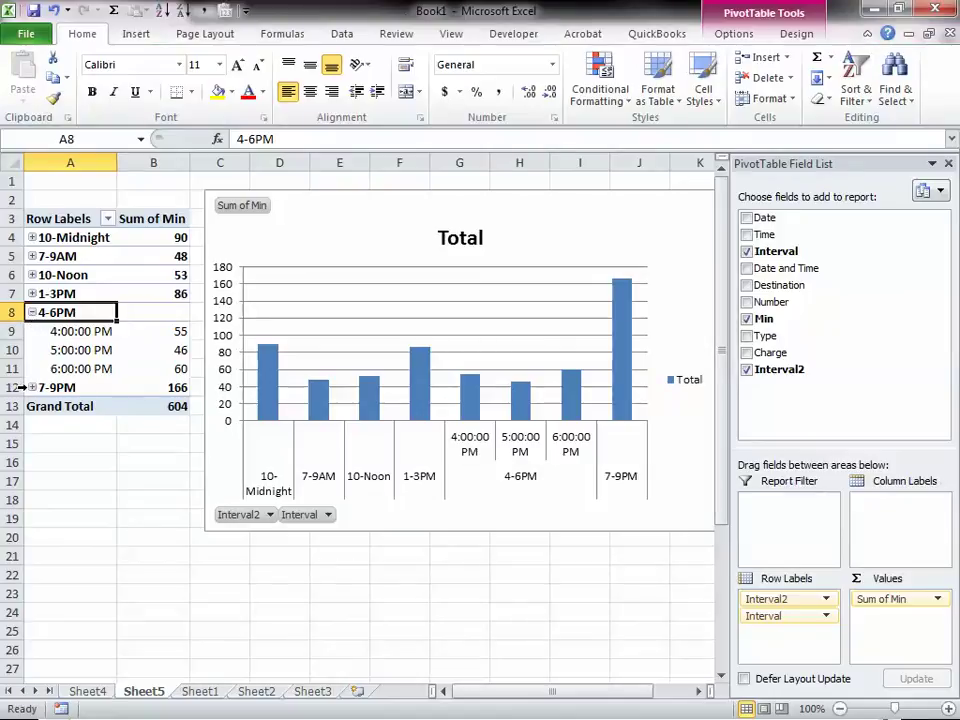
click(32, 388)
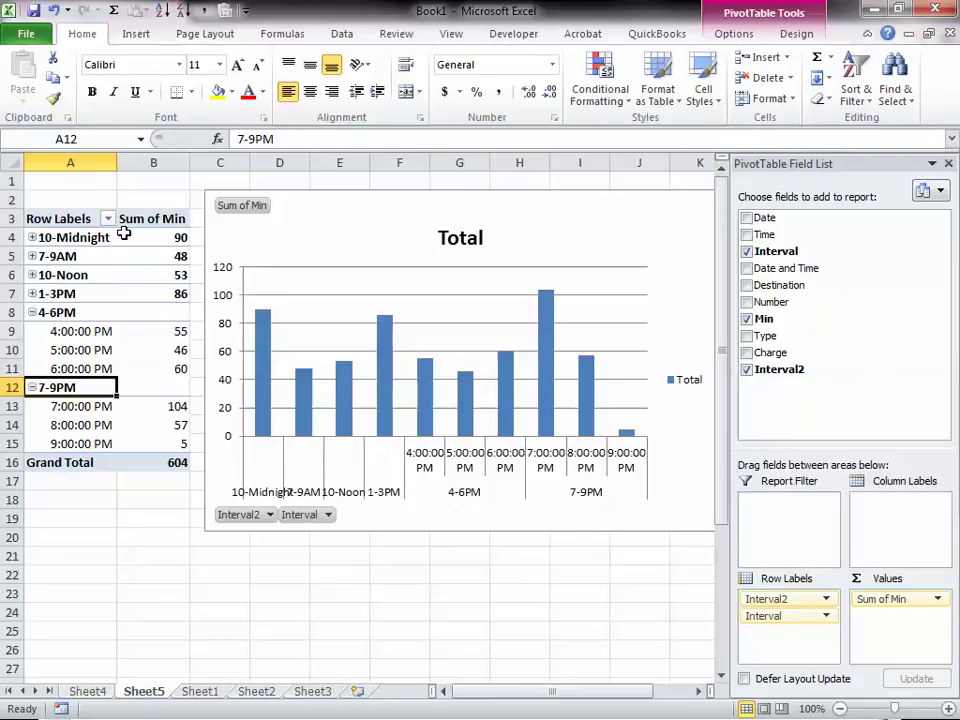
click(56, 293)
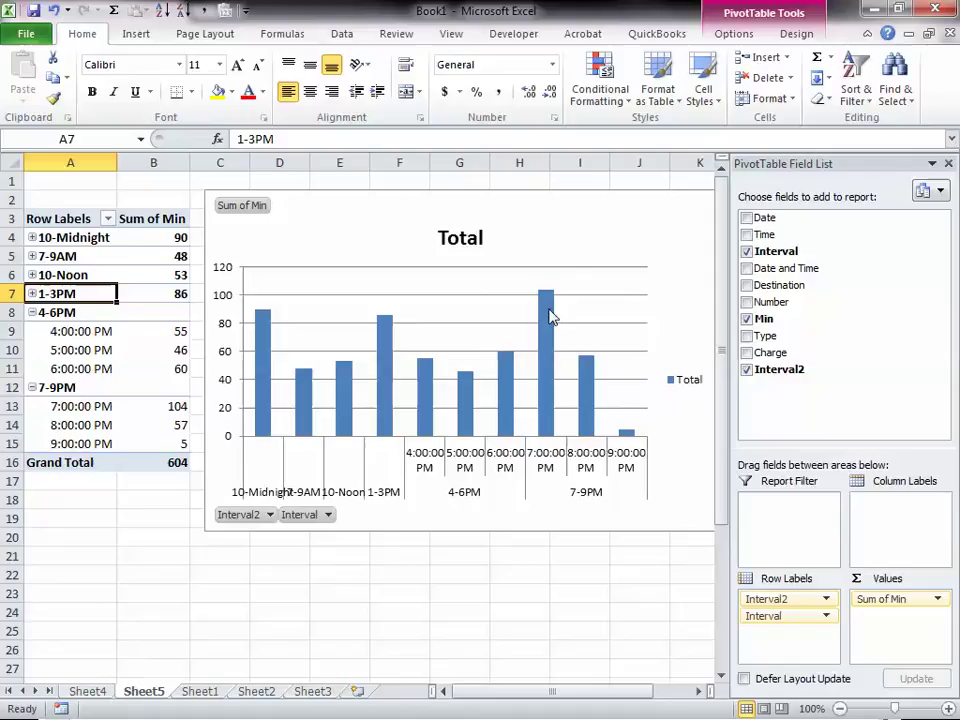
Step: Show the Sum of Min values as % of Grand Total, with 7:00 PM at 17.22%
click(266, 208)
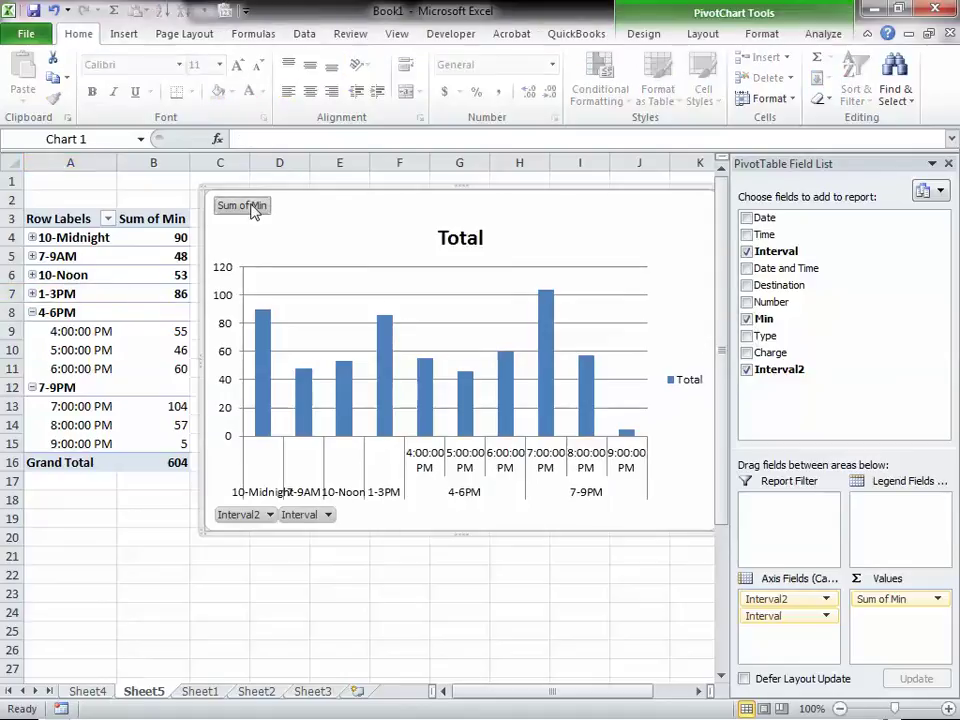
right_click(242, 208)
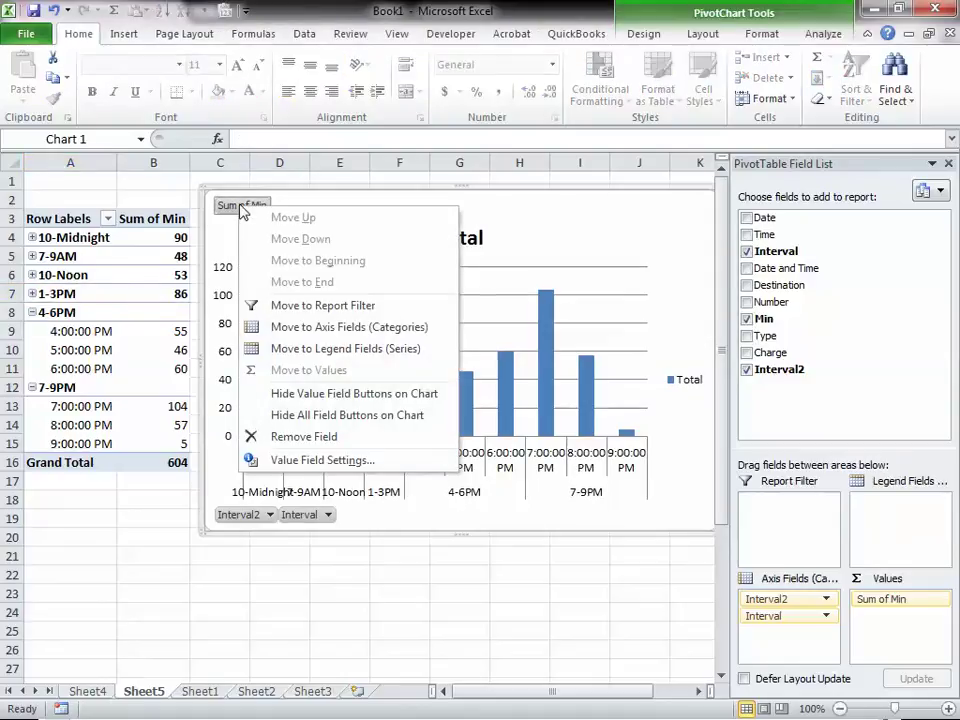
click(320, 460)
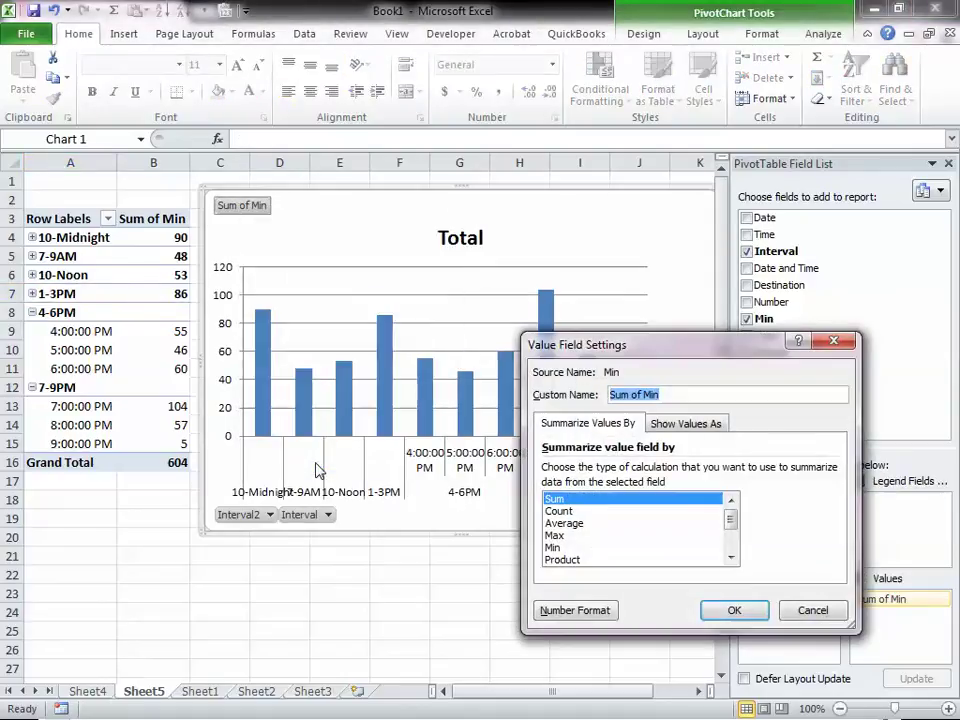
click(731, 557)
click(731, 557)
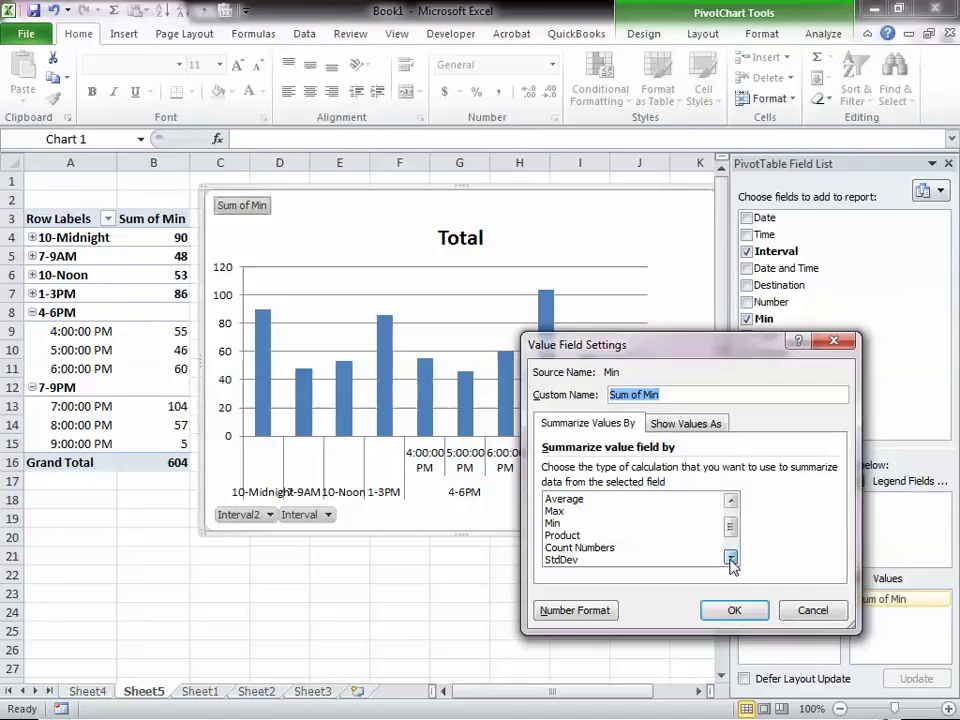
click(731, 557)
click(731, 557)
click(731, 557)
drag(729, 545, 739, 519)
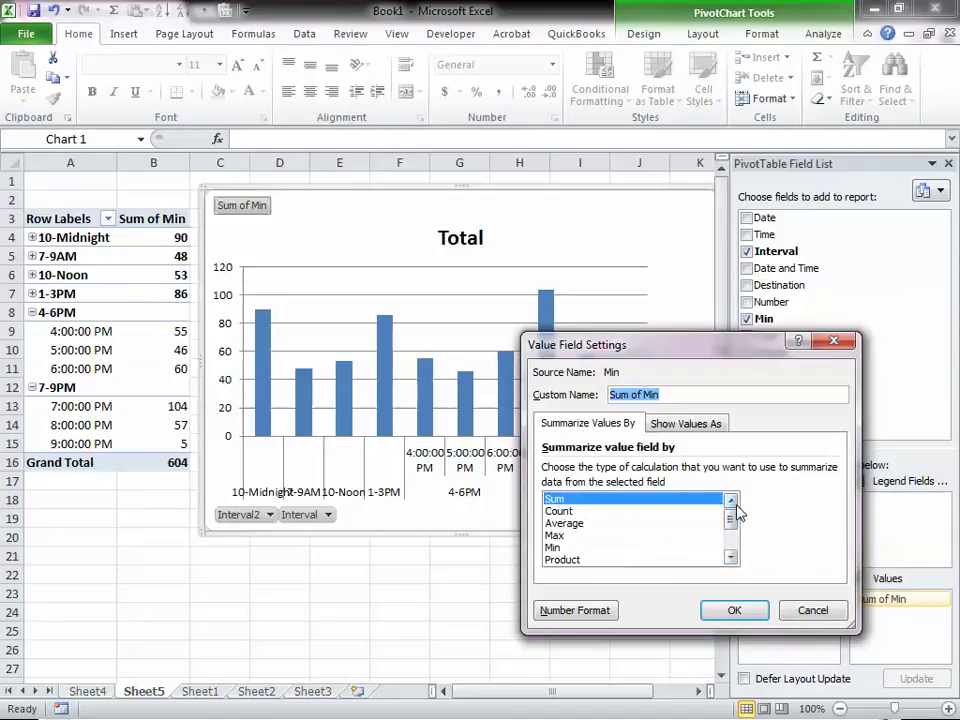
click(709, 424)
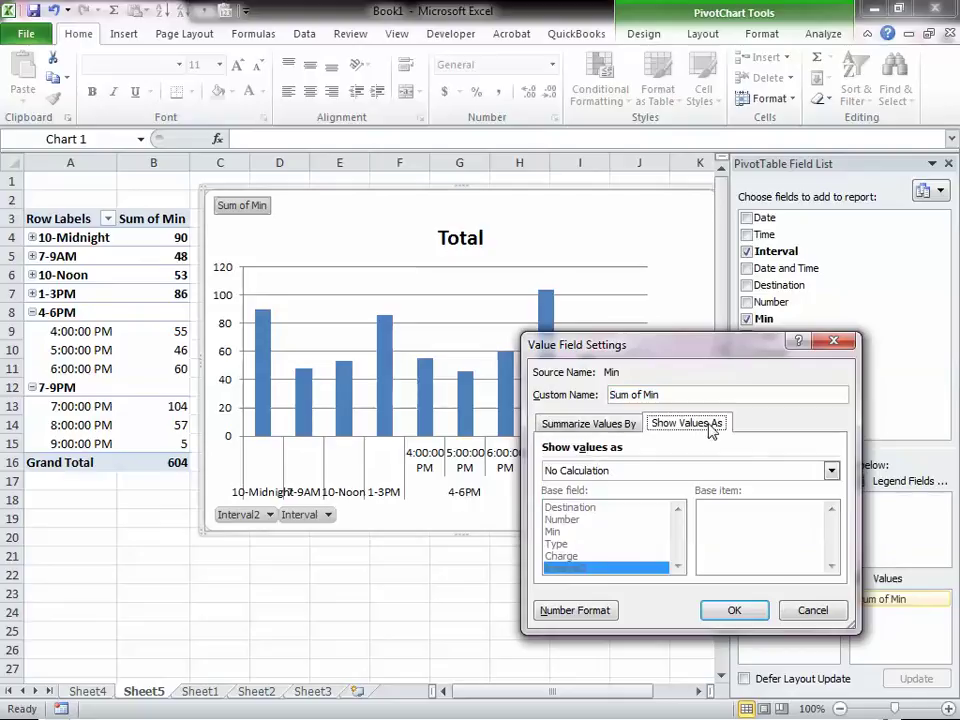
click(790, 472)
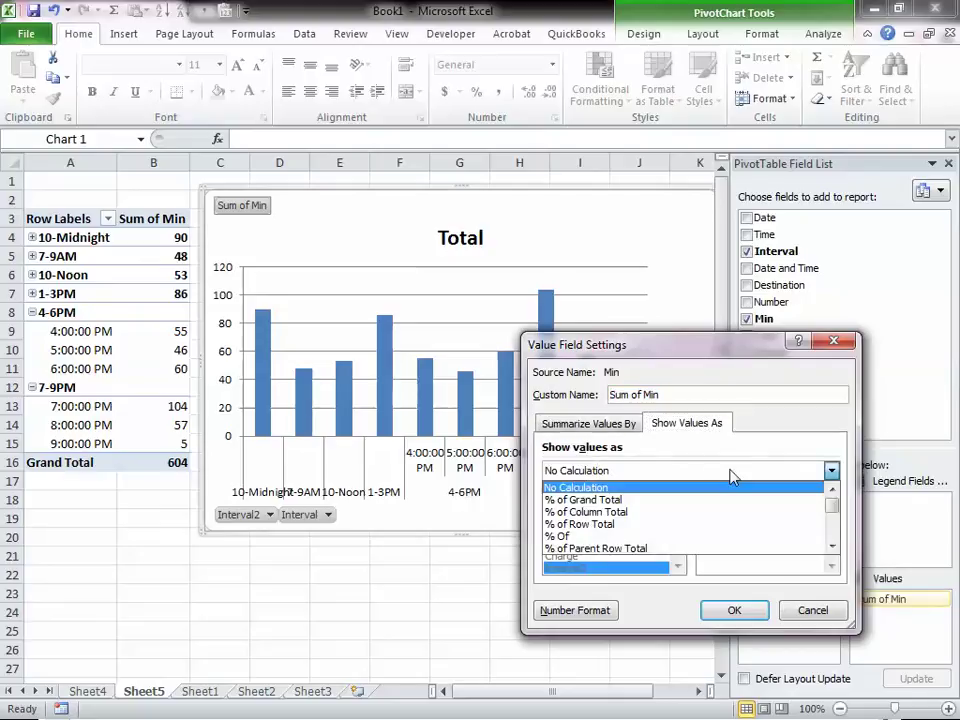
click(700, 500)
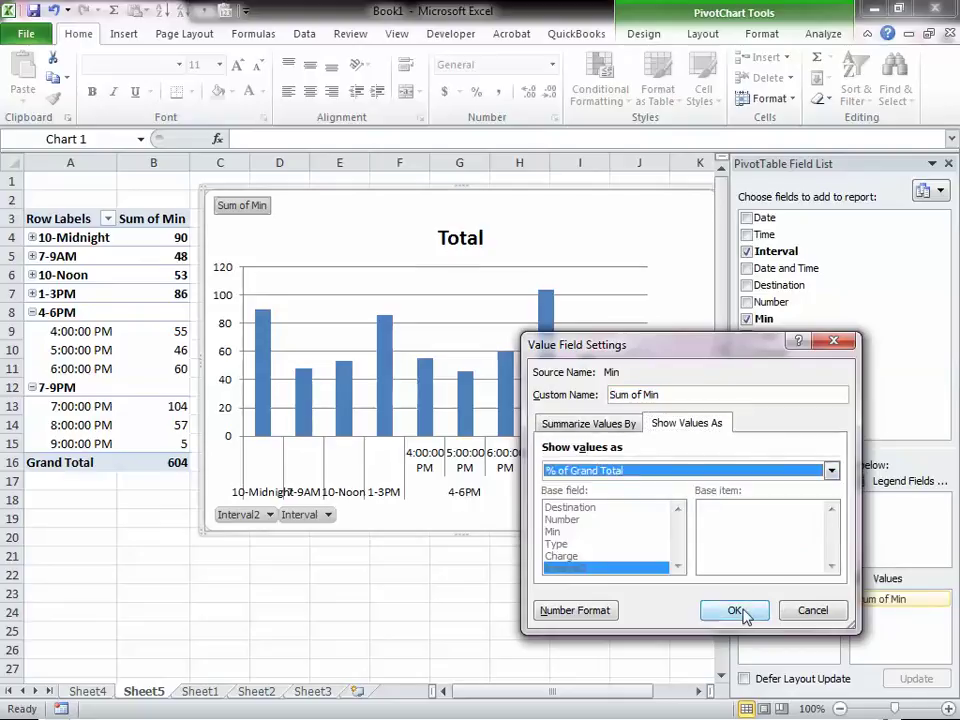
click(738, 611)
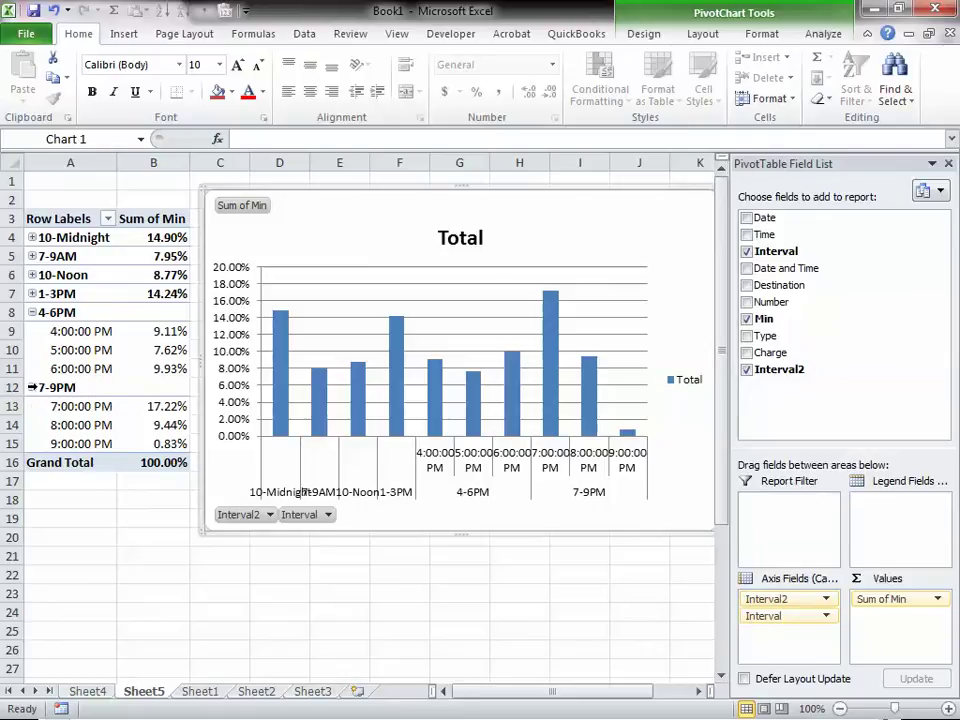
Step: Collapse every time block in the pivot table down to its total percentage
click(95, 386)
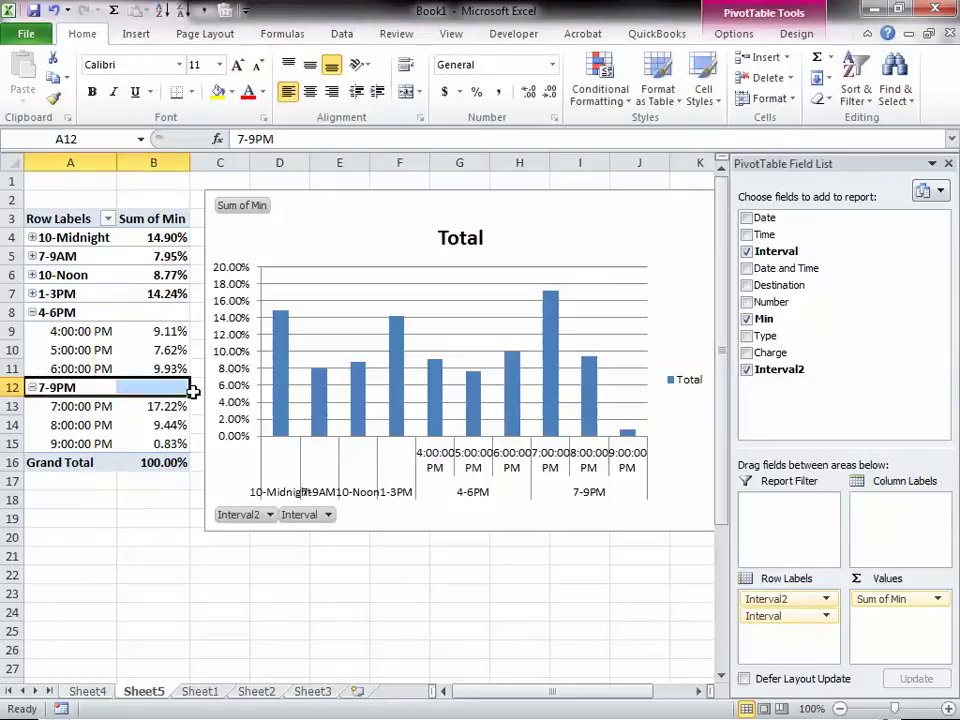
click(33, 316)
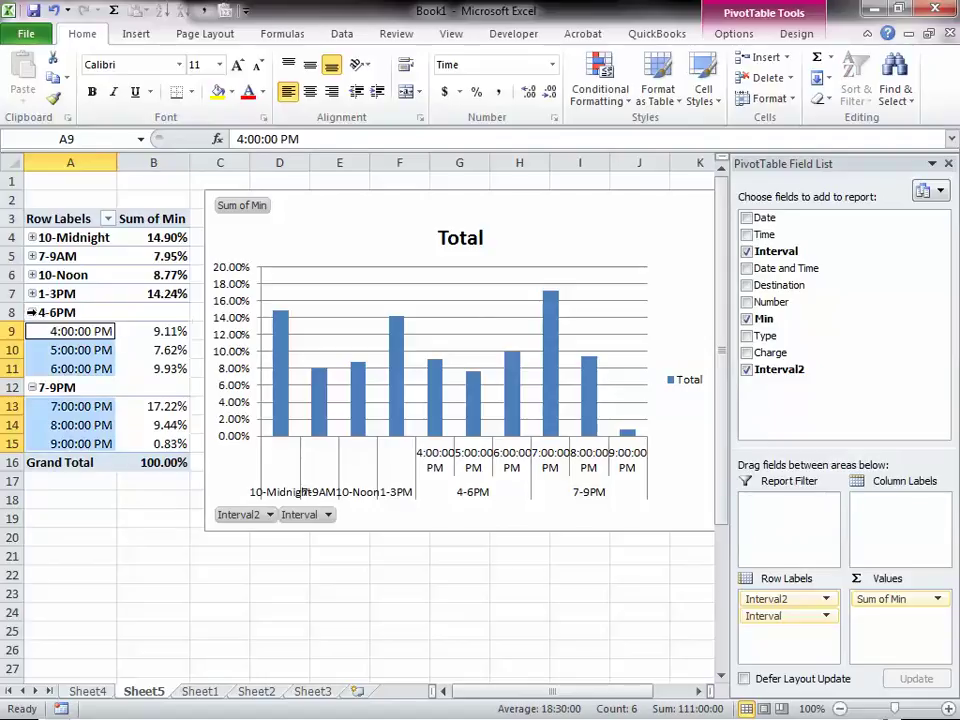
click(36, 313)
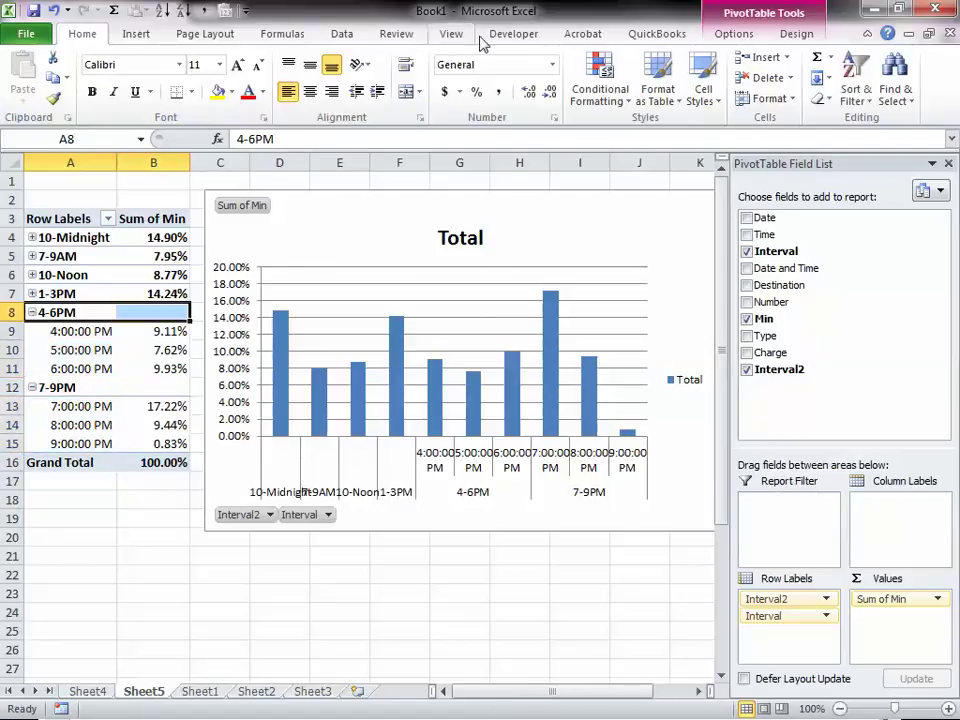
click(728, 33)
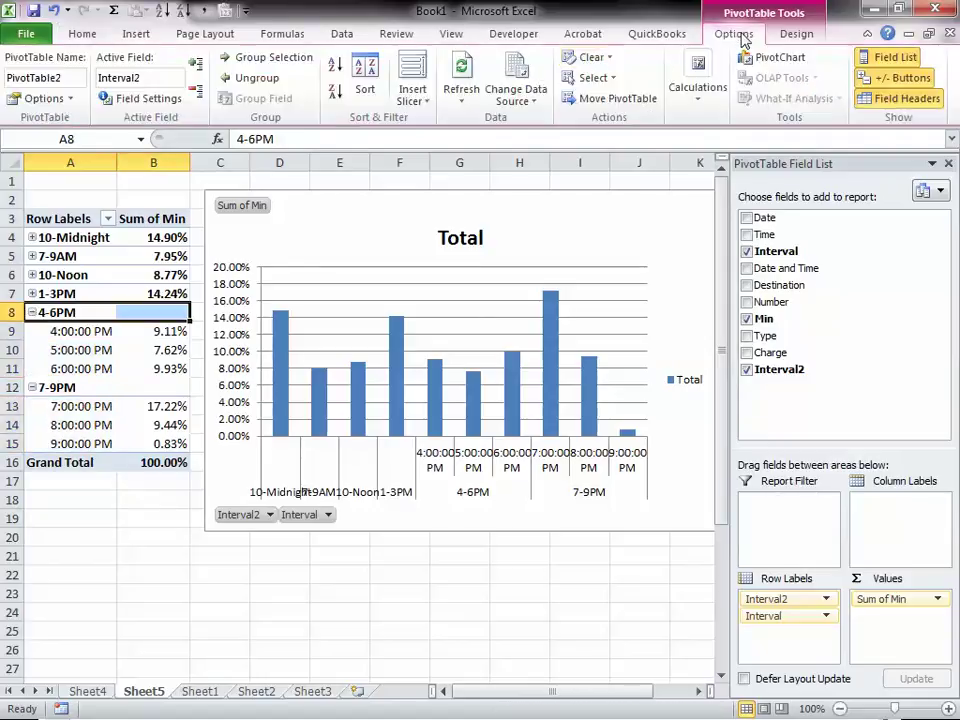
click(230, 78)
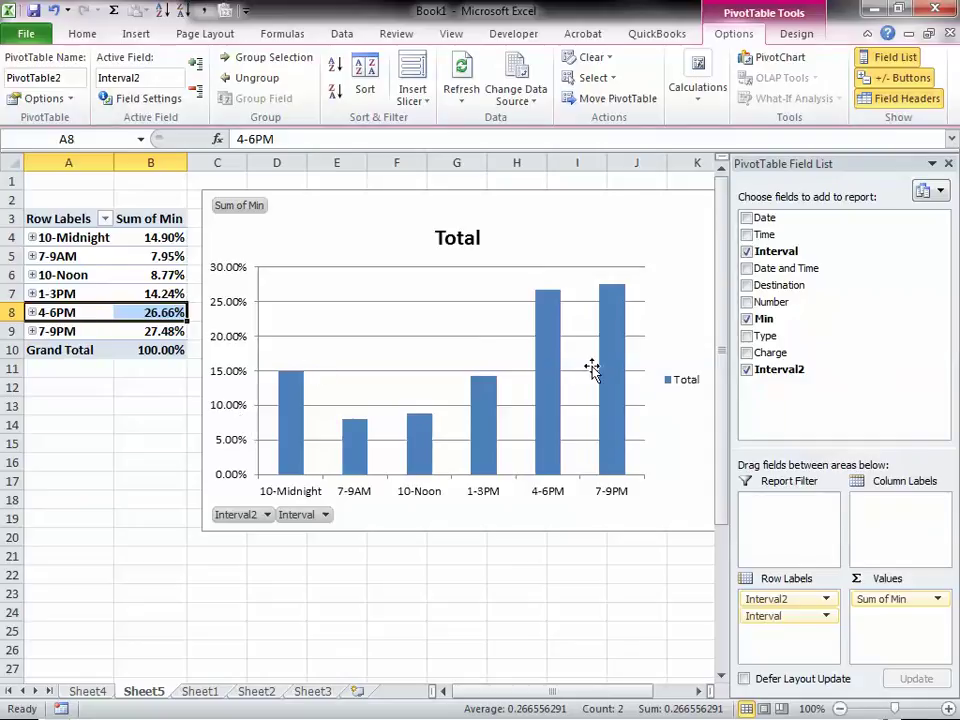
Step: Expand every time block into hourly percentages, with 7:00 PM tallest at 17.22%
mouse_move(614, 305)
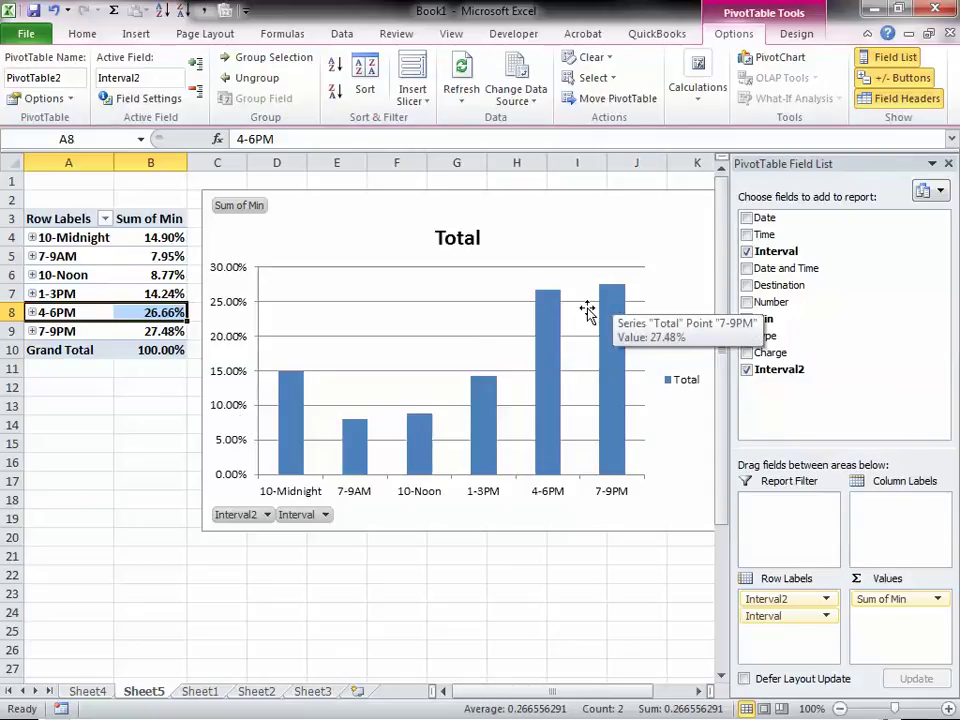
mouse_move(551, 300)
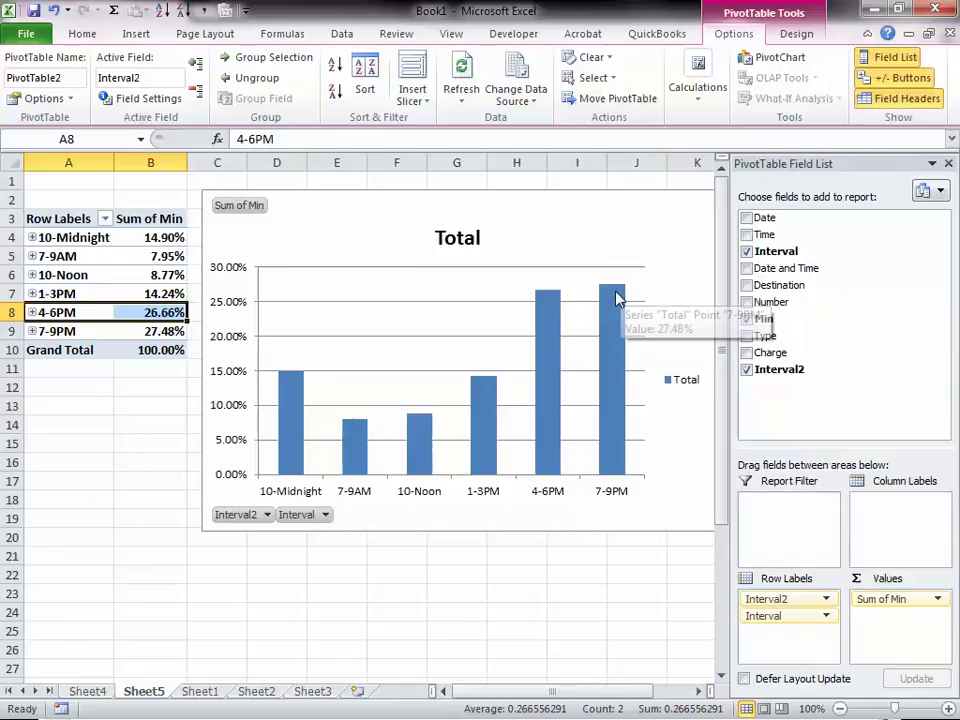
click(196, 63)
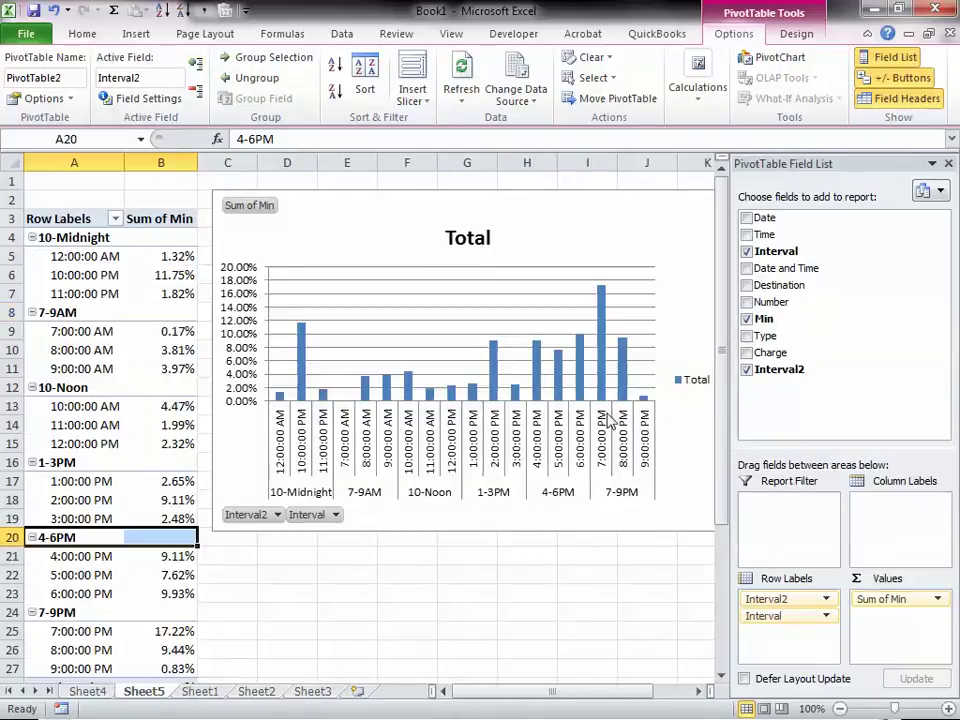
mouse_move(603, 360)
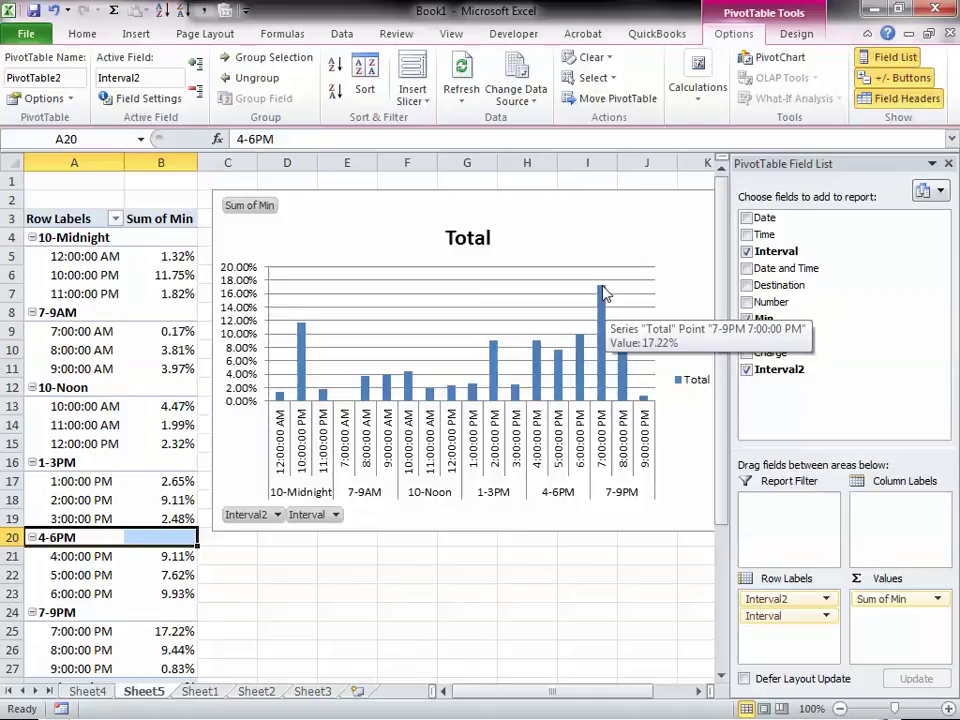
mouse_move(301, 345)
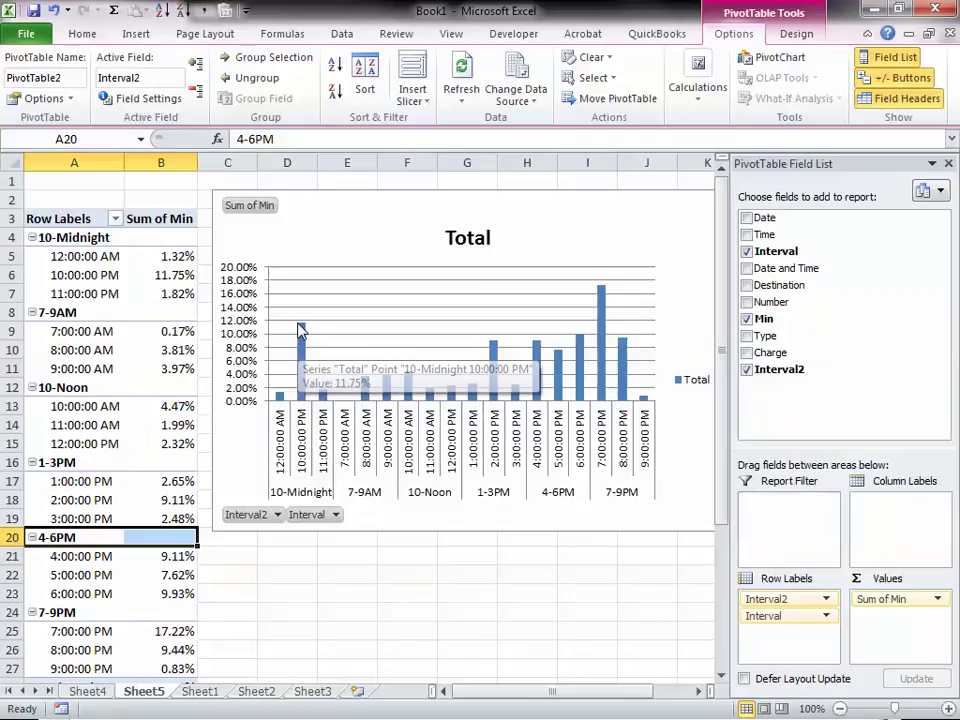
click(199, 91)
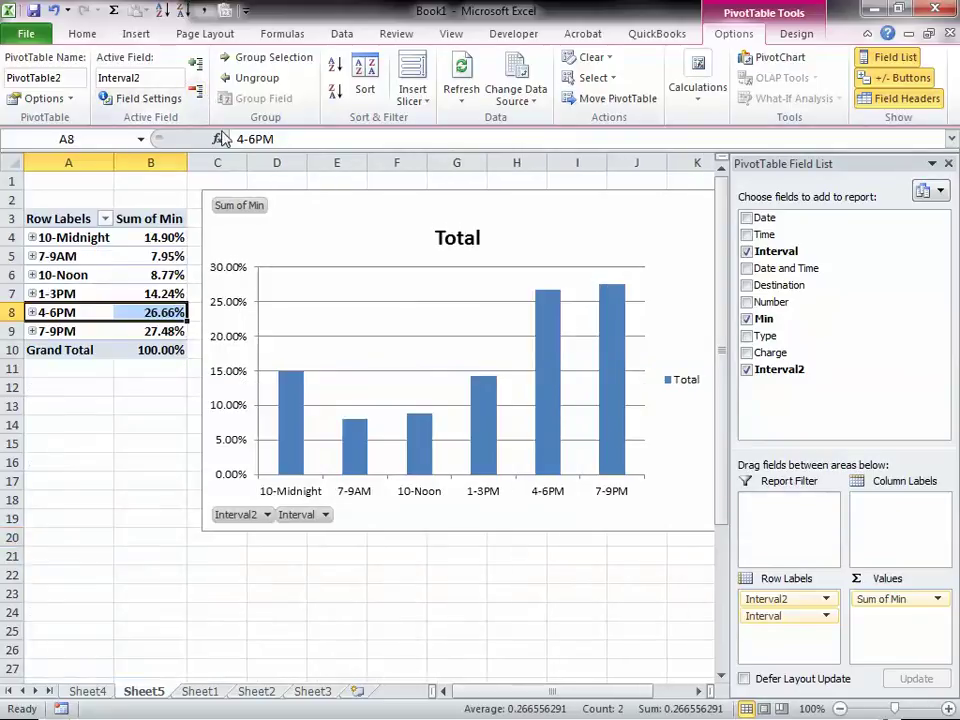
click(615, 313)
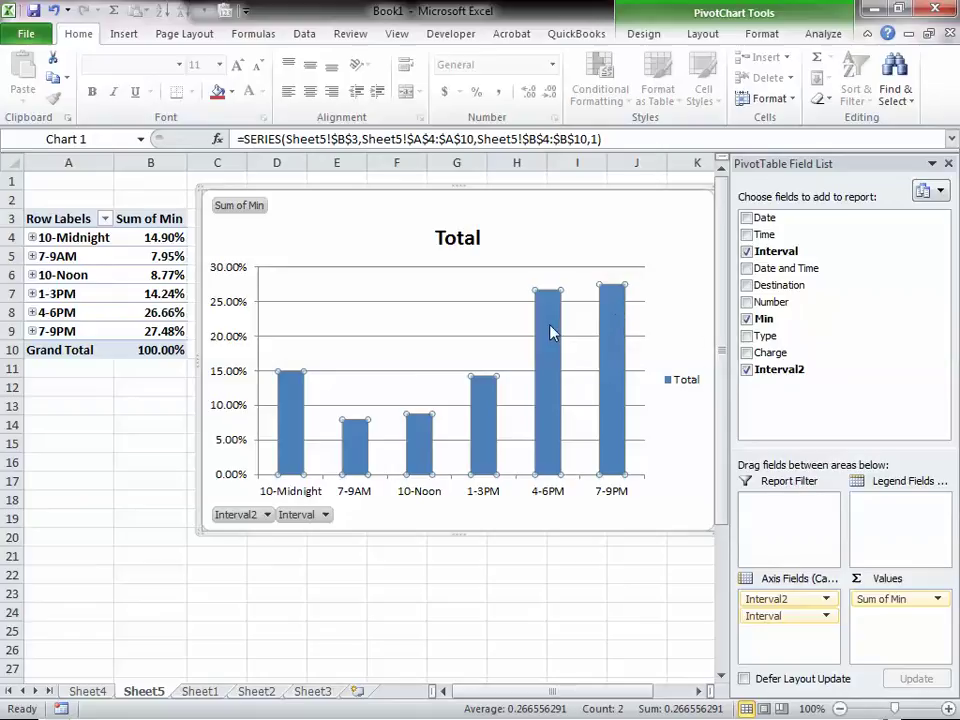
mouse_move(551, 331)
key(Escape)
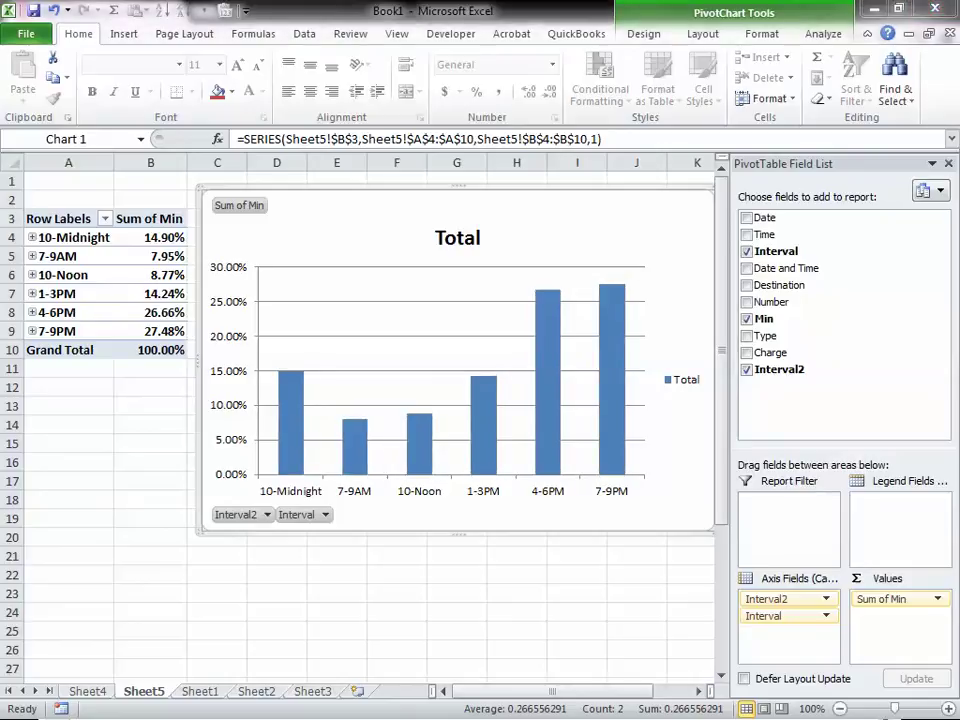